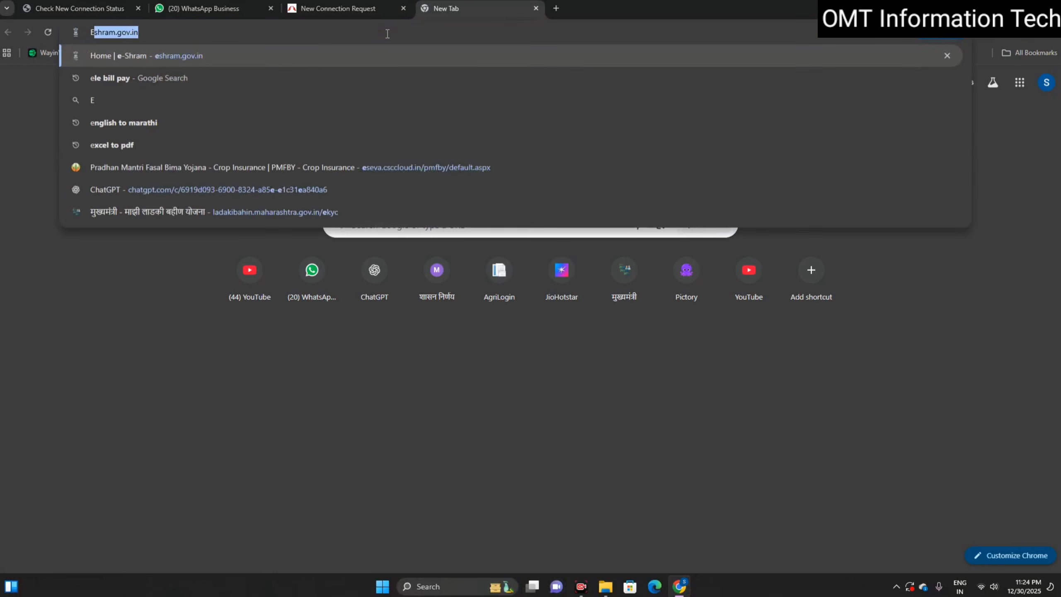
- Run a web search for 'ele bill pay' to reach the MSEDCL View/Pay Bill page
{"action": "key", "text": "Return"}
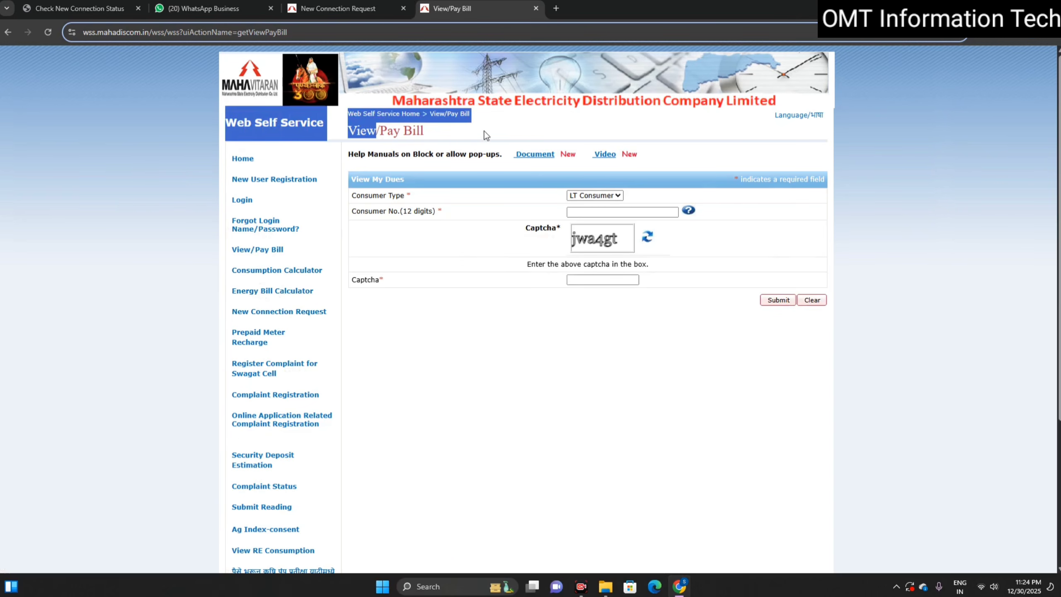
- Go to New Connection Request from the left menu and close the View/Pay Bill tab with Ctrl+W
{"action": "scroll", "coordinate": [406, 164], "scroll_direction": "down", "scroll_amount": 3}
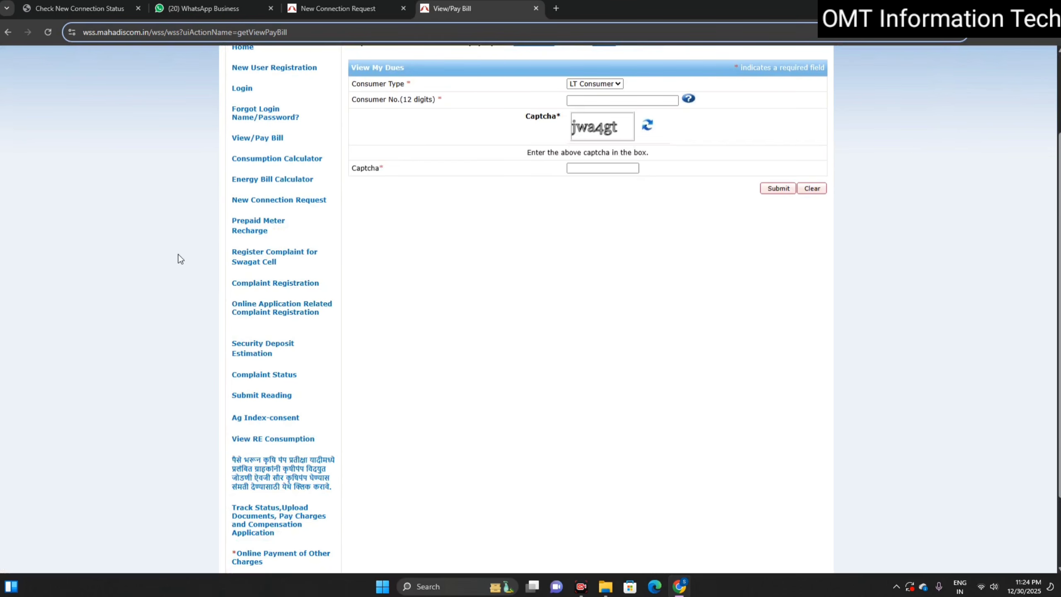
{"action": "left_click_drag", "start_coordinate": [227, 200], "coordinate": [330, 209]}
{"action": "left_click", "coordinate": [225, 195]}
{"action": "left_click", "coordinate": [281, 200]}
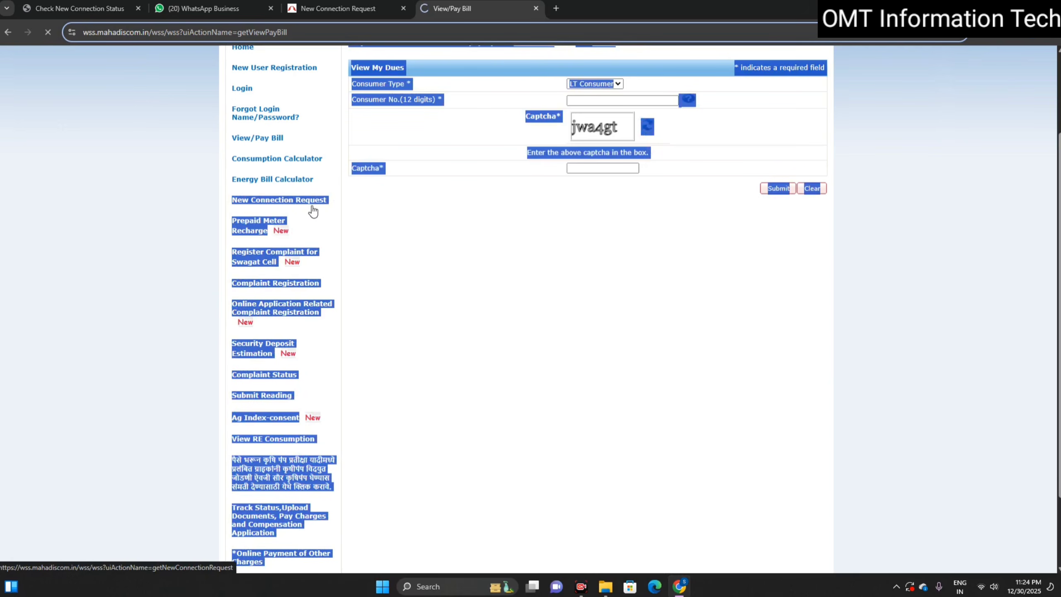
{"action": "left_click", "coordinate": [323, 218]}
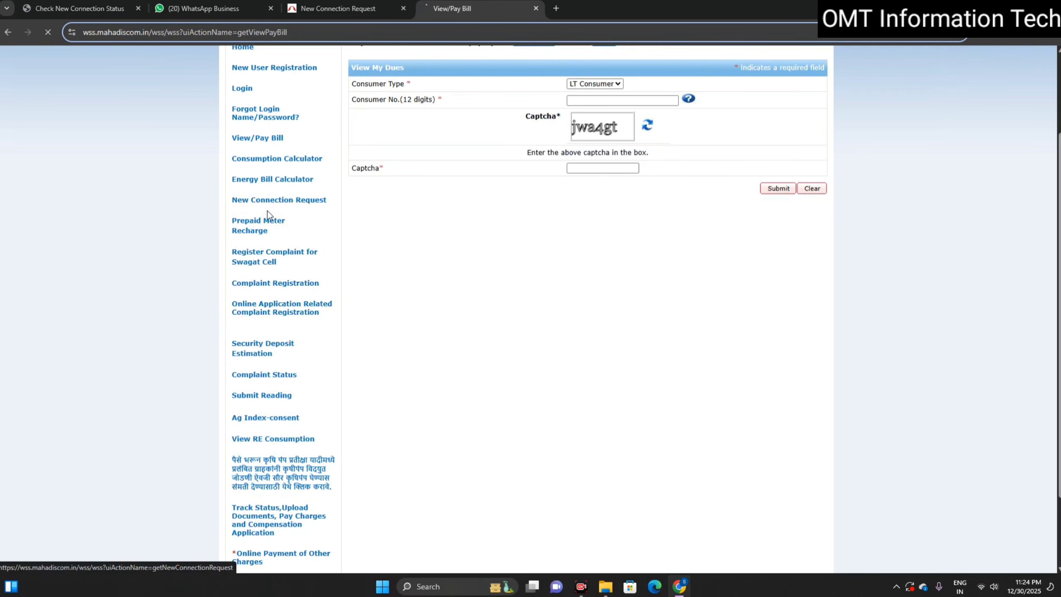
{"action": "scroll", "coordinate": [305, 210], "scroll_direction": "up", "scroll_amount": 1}
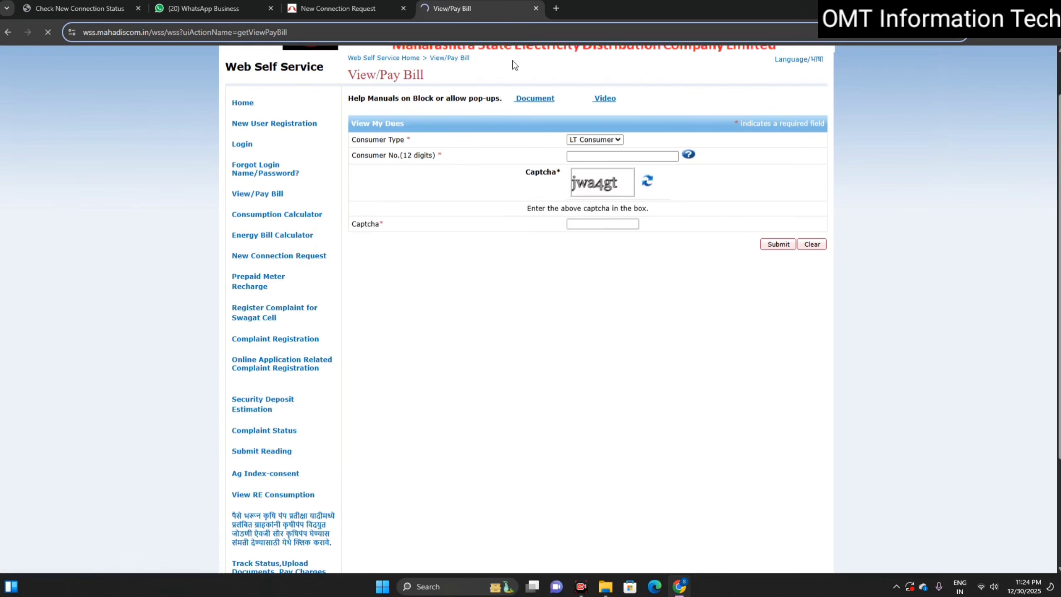
{"action": "key", "text": "ctrl+w"}
{"action": "scroll", "coordinate": [743, 366], "scroll_direction": "down", "scroll_amount": 3}
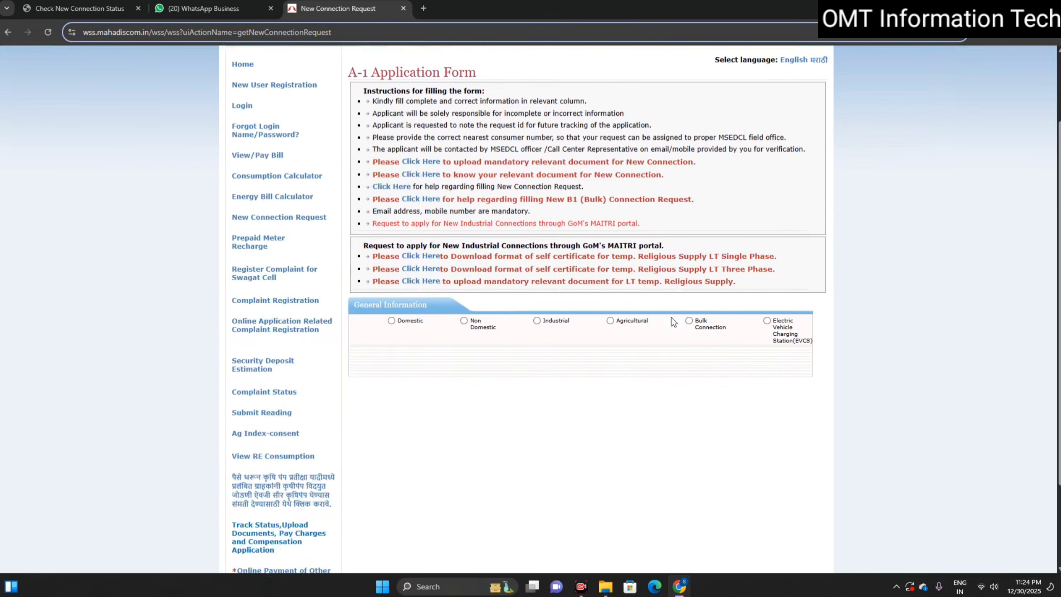
{"action": "scroll", "coordinate": [671, 316], "scroll_direction": "up", "scroll_amount": 3}
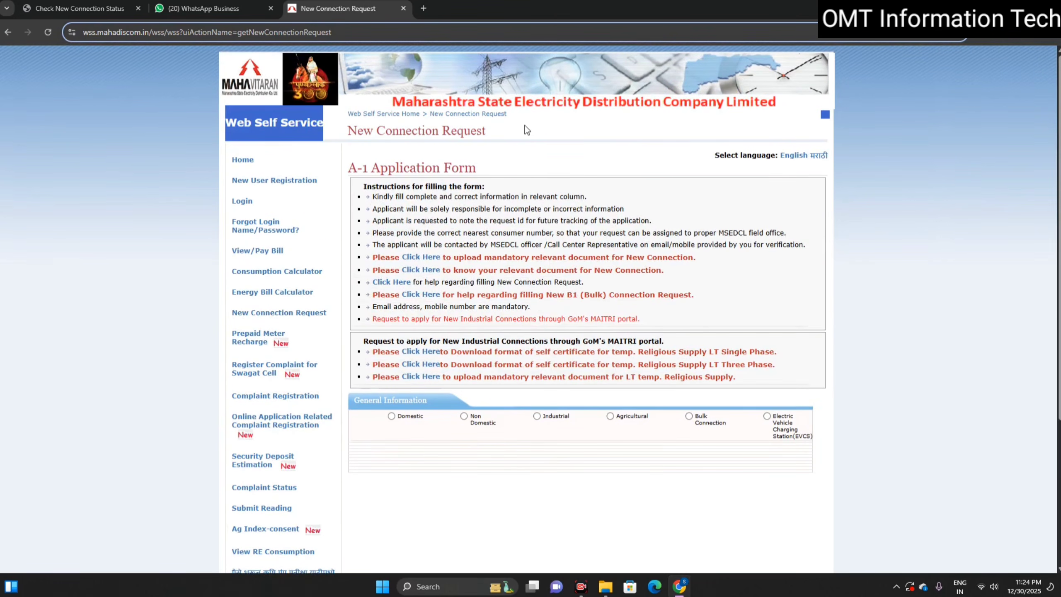
{"action": "left_click_drag", "start_coordinate": [528, 113], "coordinate": [435, 139]}
{"action": "left_click", "coordinate": [496, 141]}
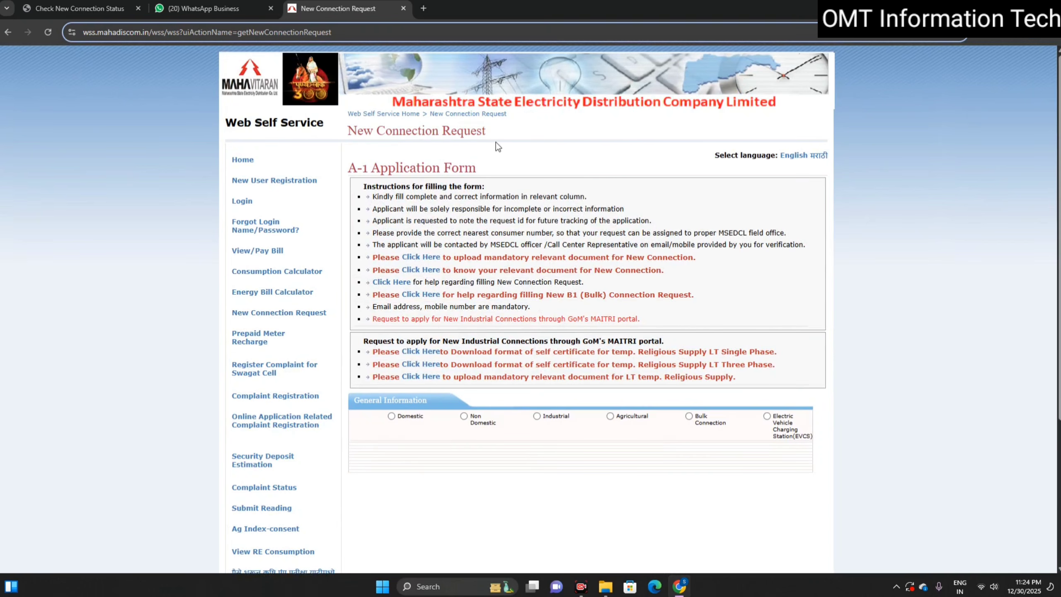
{"action": "left_click_drag", "start_coordinate": [350, 137], "coordinate": [514, 158]}
{"action": "left_click", "coordinate": [514, 158]}
{"action": "scroll", "coordinate": [414, 258], "scroll_direction": "down", "scroll_amount": 4}
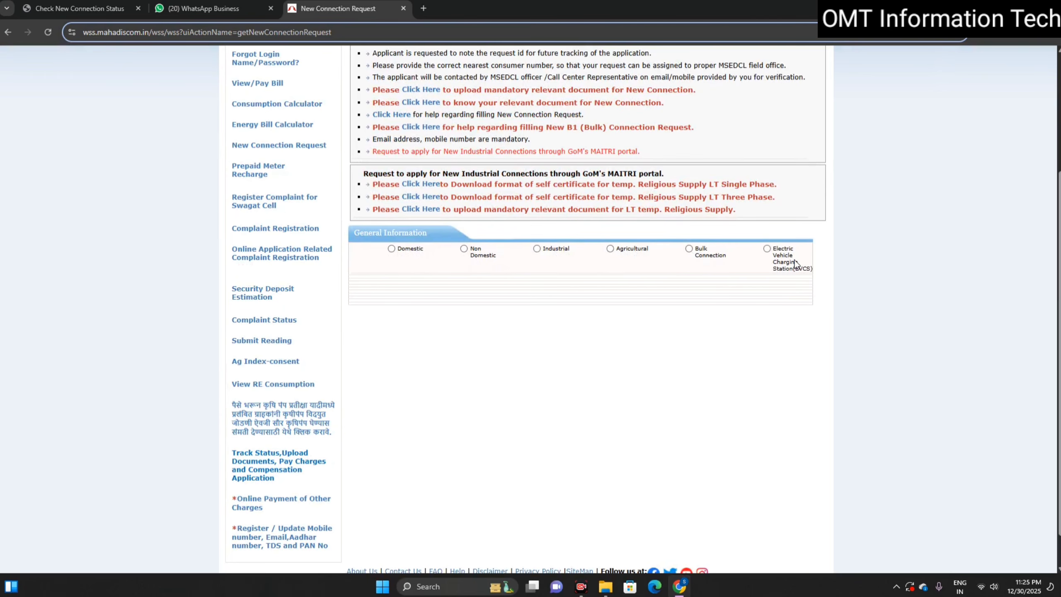
- Select the Domestic connection type with consumer category 1-LT-SUPPLY
{"action": "left_click", "coordinate": [393, 251]}
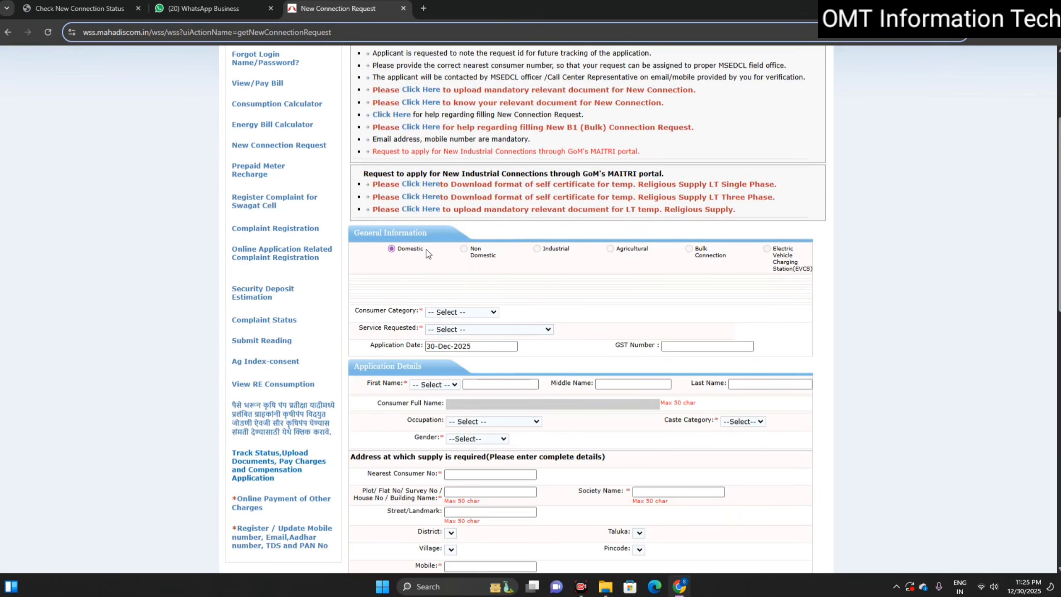
{"action": "left_click_drag", "start_coordinate": [425, 249], "coordinate": [397, 252]}
{"action": "scroll", "coordinate": [442, 274], "scroll_direction": "down", "scroll_amount": 3}
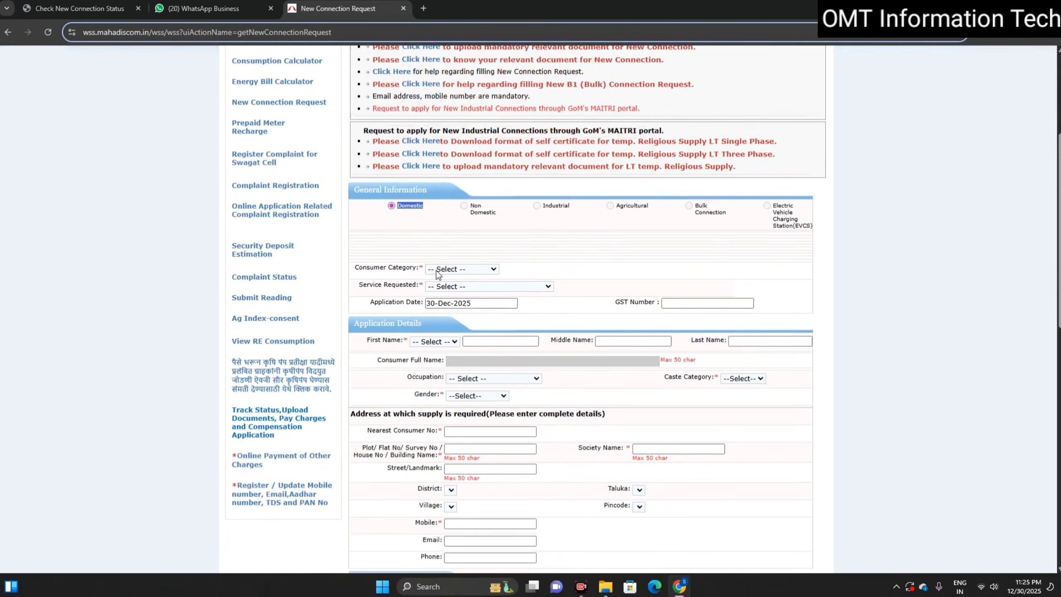
{"action": "left_click", "coordinate": [541, 185]}
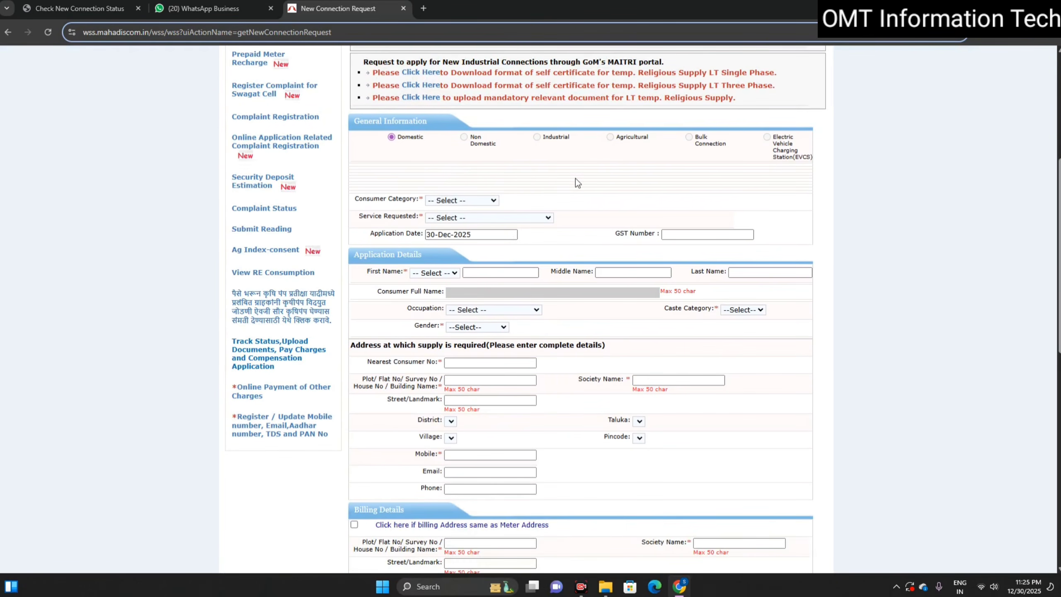
{"action": "left_click", "coordinate": [462, 198]}
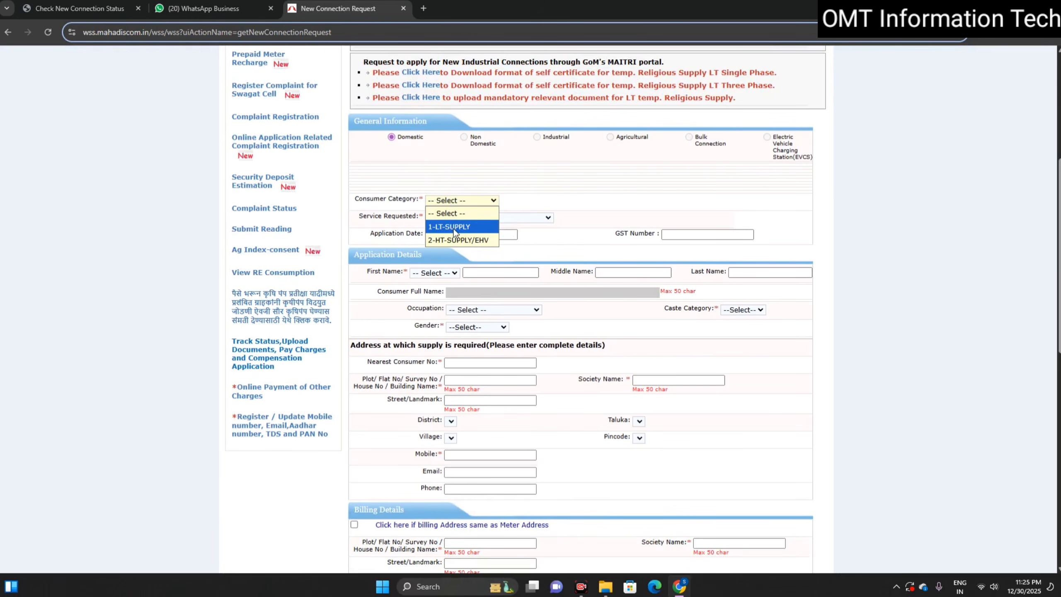
{"action": "left_click", "coordinate": [464, 213]}
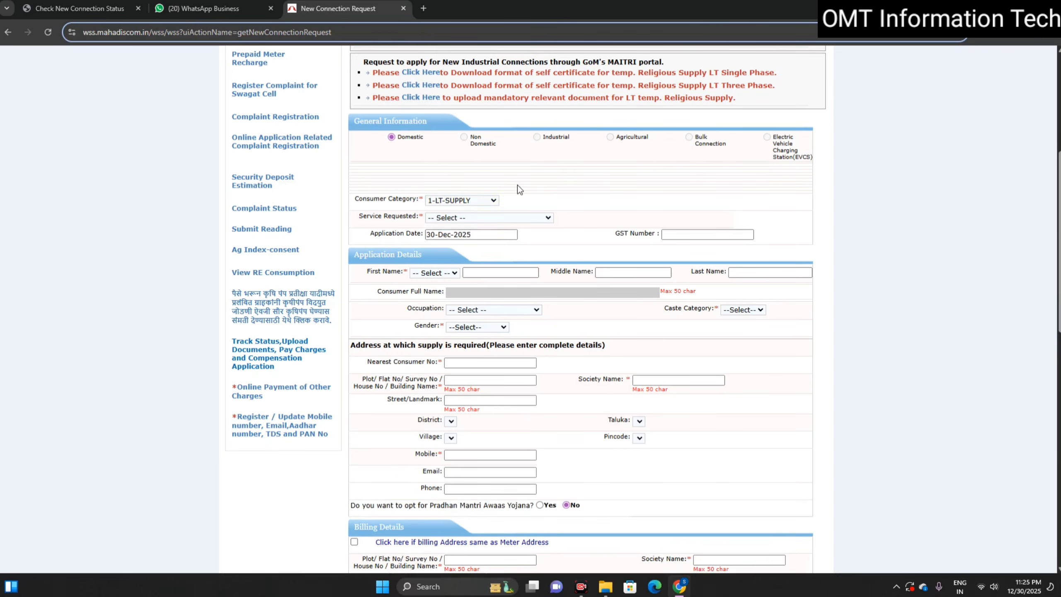
- Set Service Requested to 001-New Connection (Permanent)
{"action": "scroll", "coordinate": [506, 193], "scroll_direction": "down", "scroll_amount": 1}
{"action": "left_click", "coordinate": [453, 164]}
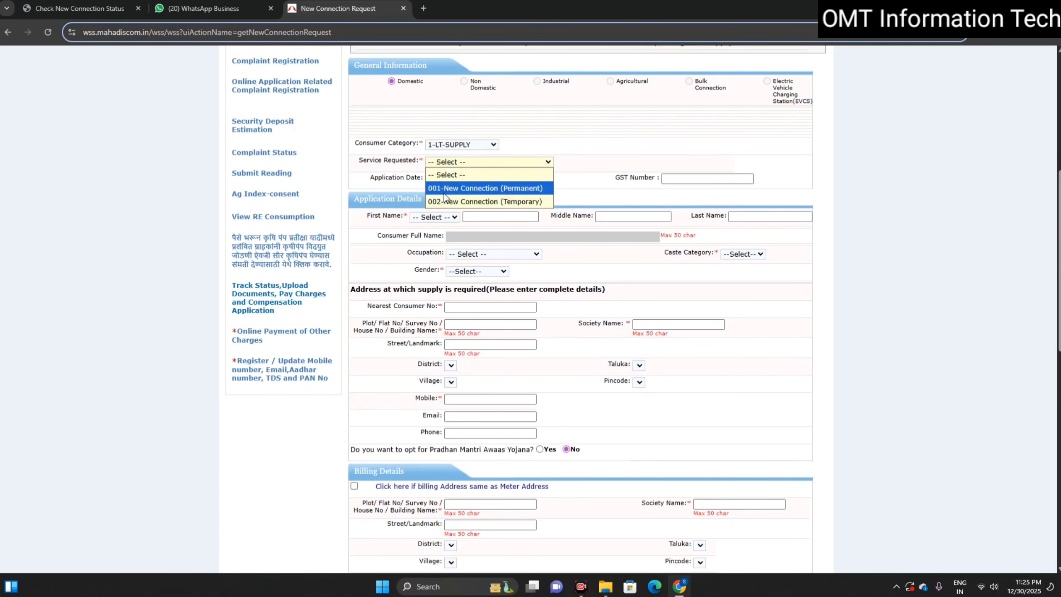
{"action": "left_click", "coordinate": [484, 187]}
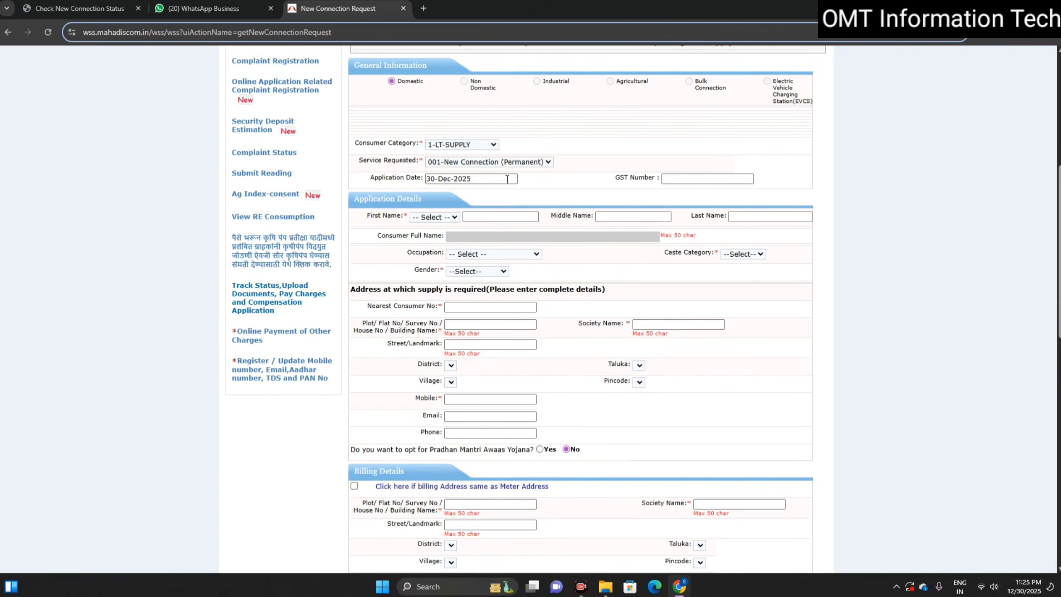
{"action": "scroll", "coordinate": [507, 179], "scroll_direction": "down", "scroll_amount": 3}
{"action": "left_click", "coordinate": [440, 105]}
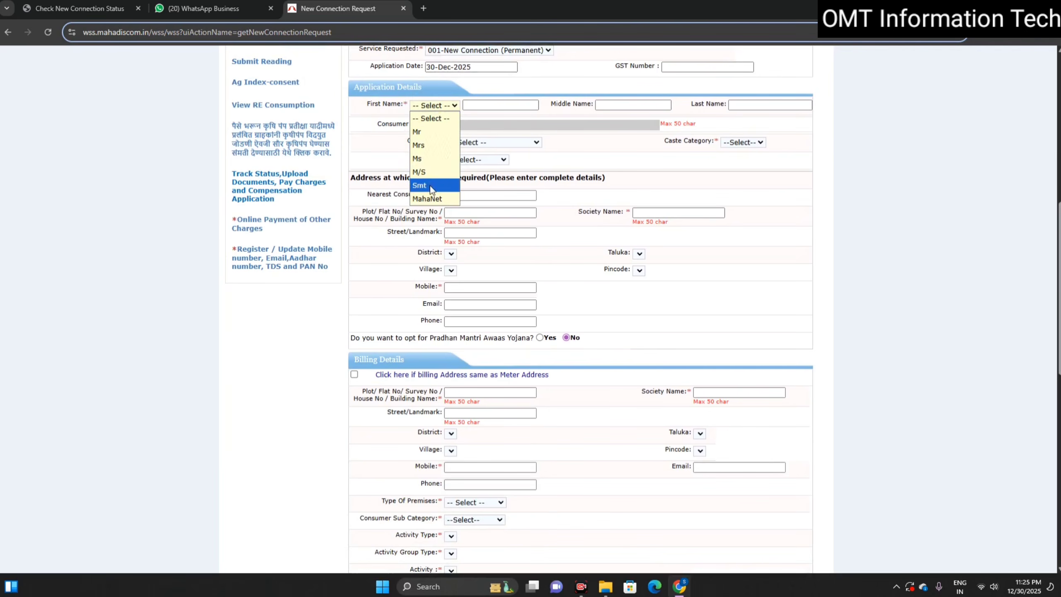
- Set the applicant's name title to Mr instead of Smt
{"action": "left_click", "coordinate": [432, 187]}
{"action": "left_click", "coordinate": [427, 108]}
{"action": "left_click", "coordinate": [430, 131]}
{"action": "left_click", "coordinate": [478, 108]}
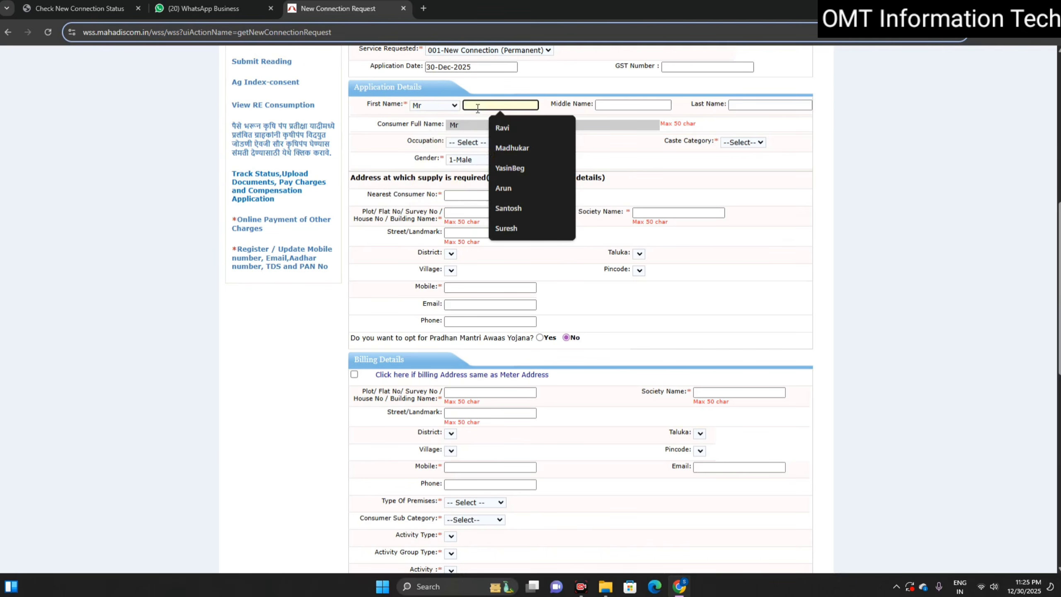
{"action": "left_click", "coordinate": [553, 104]}
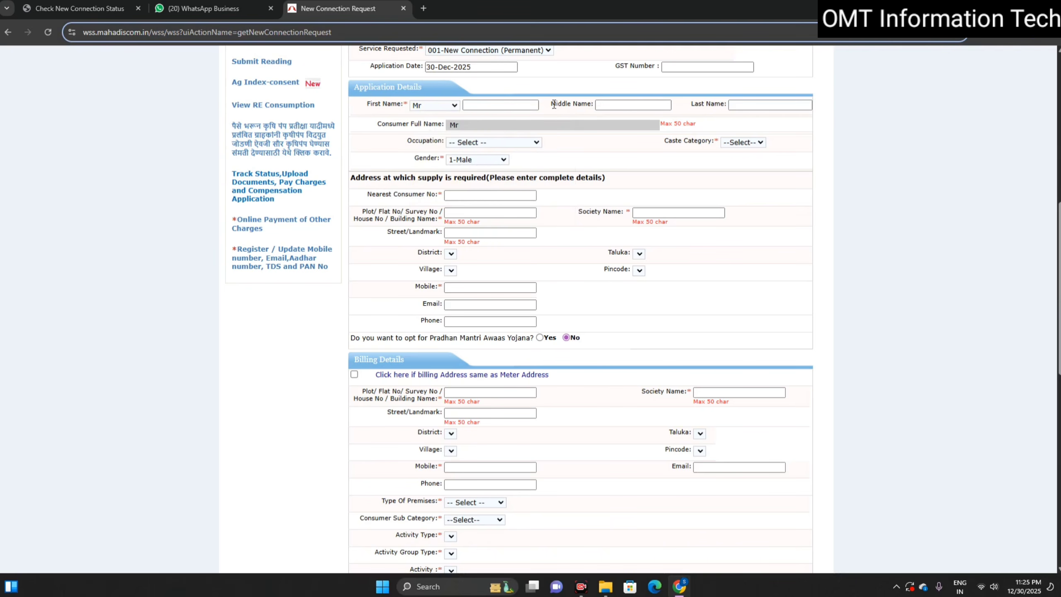
{"action": "left_click_drag", "start_coordinate": [567, 103], "coordinate": [588, 107]}
{"action": "left_click_drag", "start_coordinate": [714, 104], "coordinate": [741, 105]}
- Set the applicant's occupation to OTHERS
{"action": "left_click", "coordinate": [517, 143]}
{"action": "left_click_drag", "start_coordinate": [398, 144], "coordinate": [467, 142]}
{"action": "left_click", "coordinate": [467, 142]}
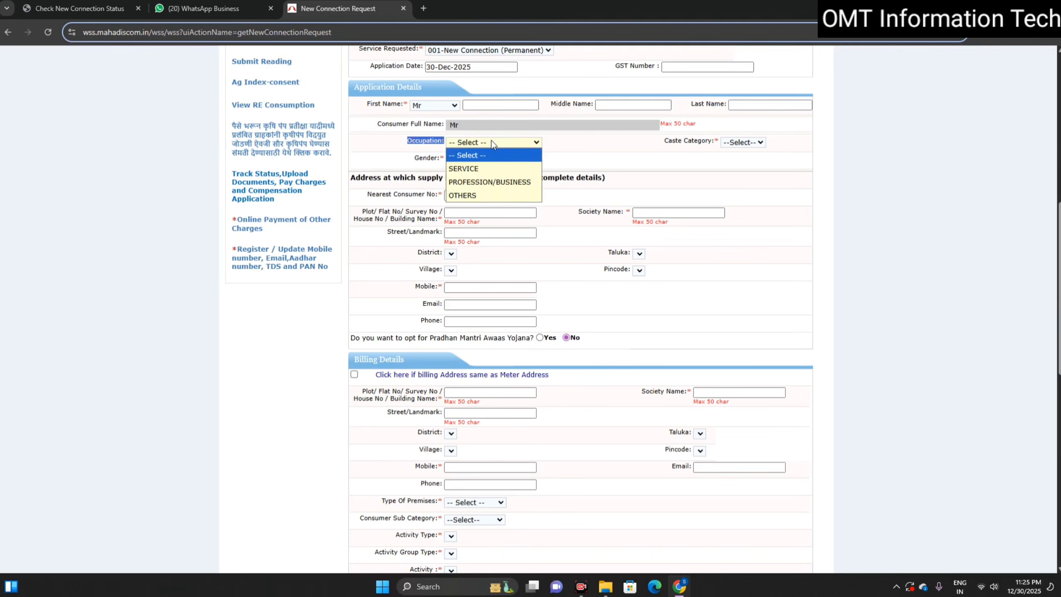
{"action": "left_click", "coordinate": [473, 194]}
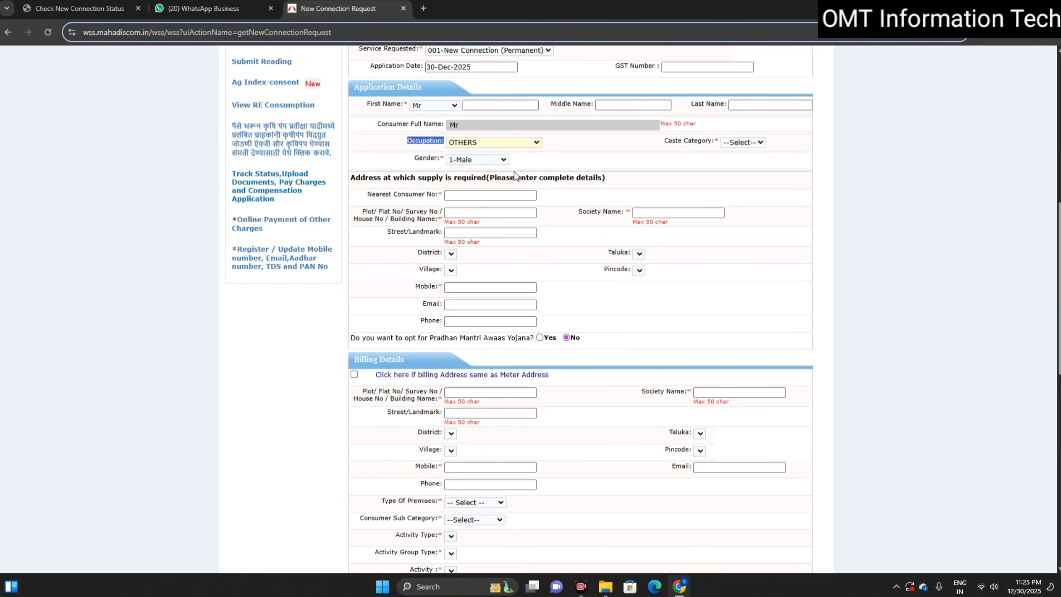
{"action": "left_click", "coordinate": [640, 158]}
- Set the caste category to 1-OPEN, replacing the mistaken 2-OBC
{"action": "left_click", "coordinate": [743, 143]}
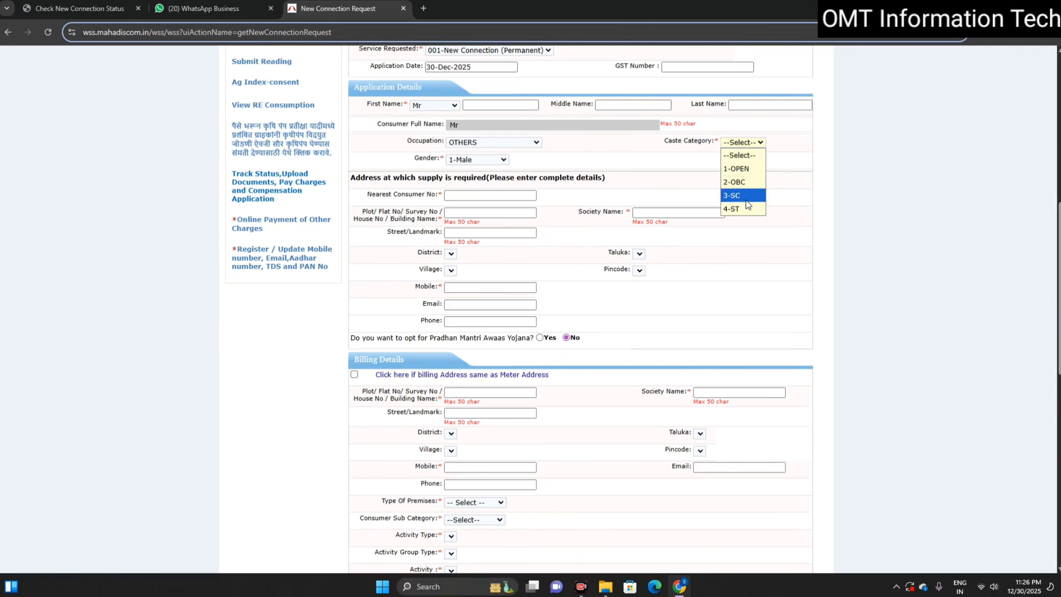
{"action": "left_click", "coordinate": [743, 183]}
{"action": "left_click", "coordinate": [746, 143]}
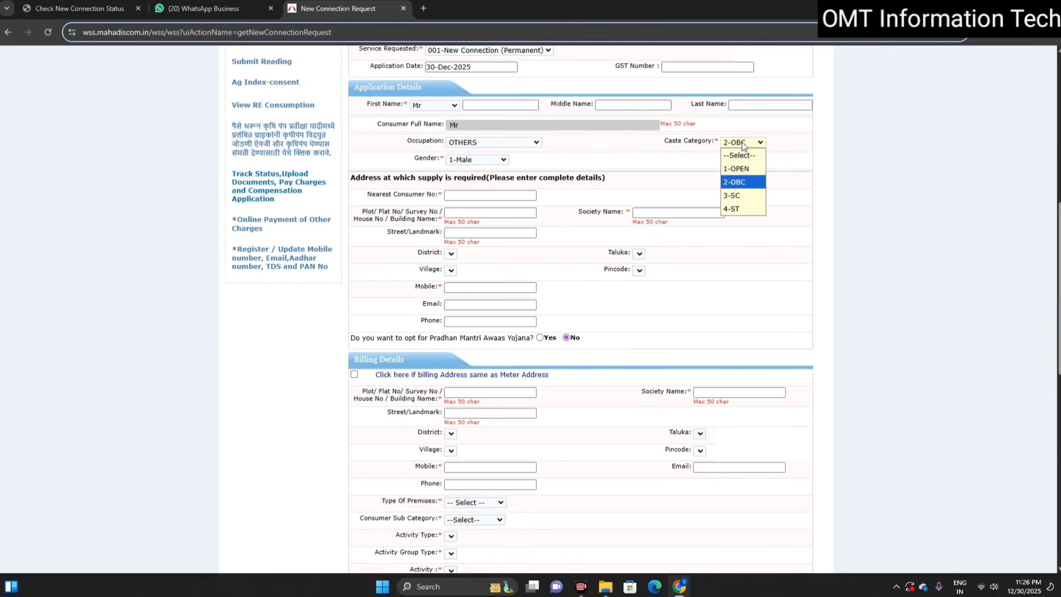
{"action": "left_click", "coordinate": [745, 170]}
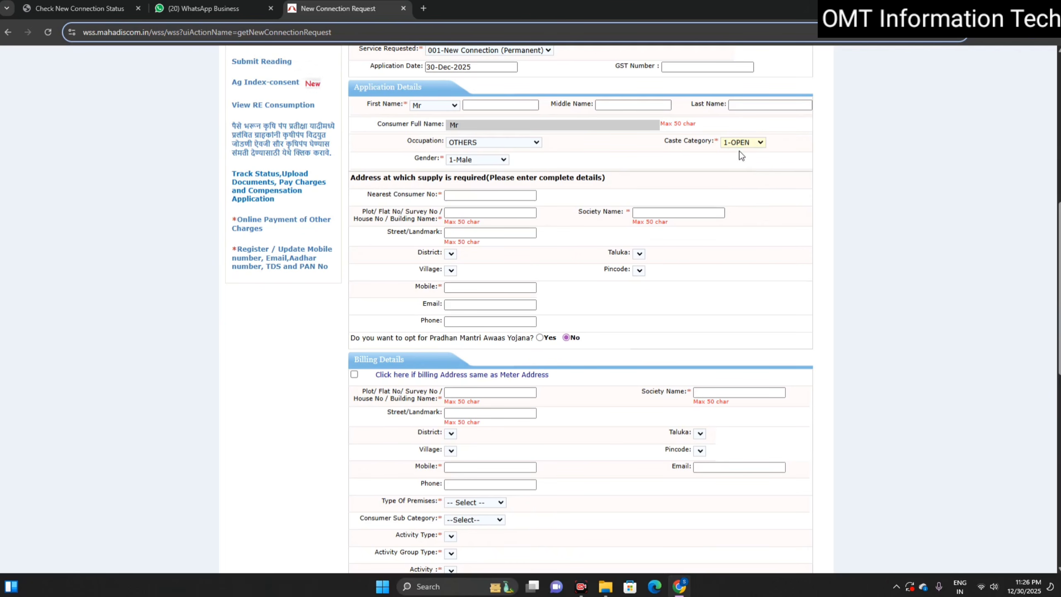
{"action": "left_click", "coordinate": [737, 144]}
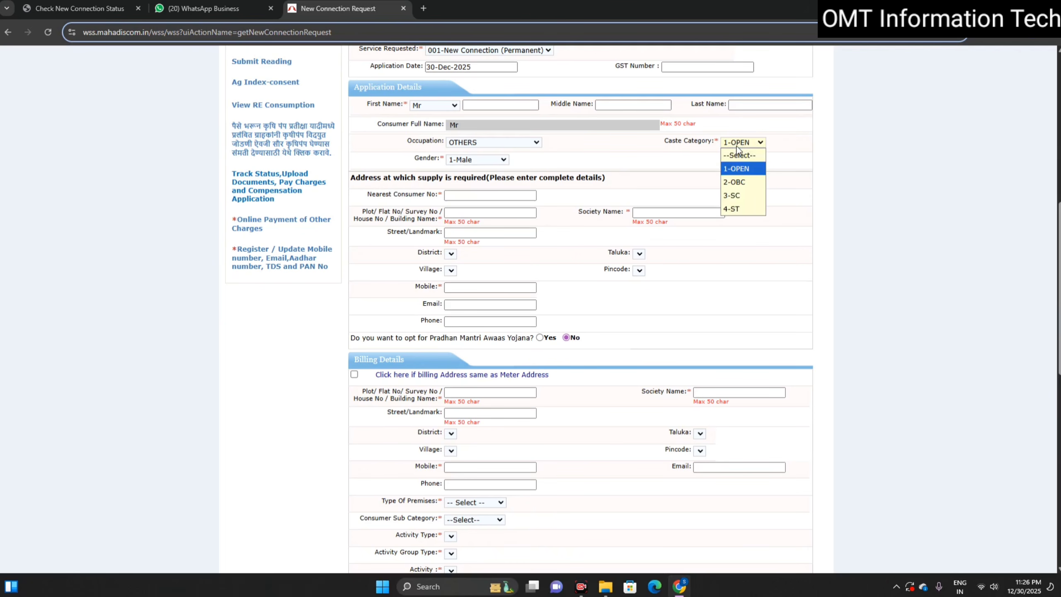
{"action": "left_click", "coordinate": [737, 170]}
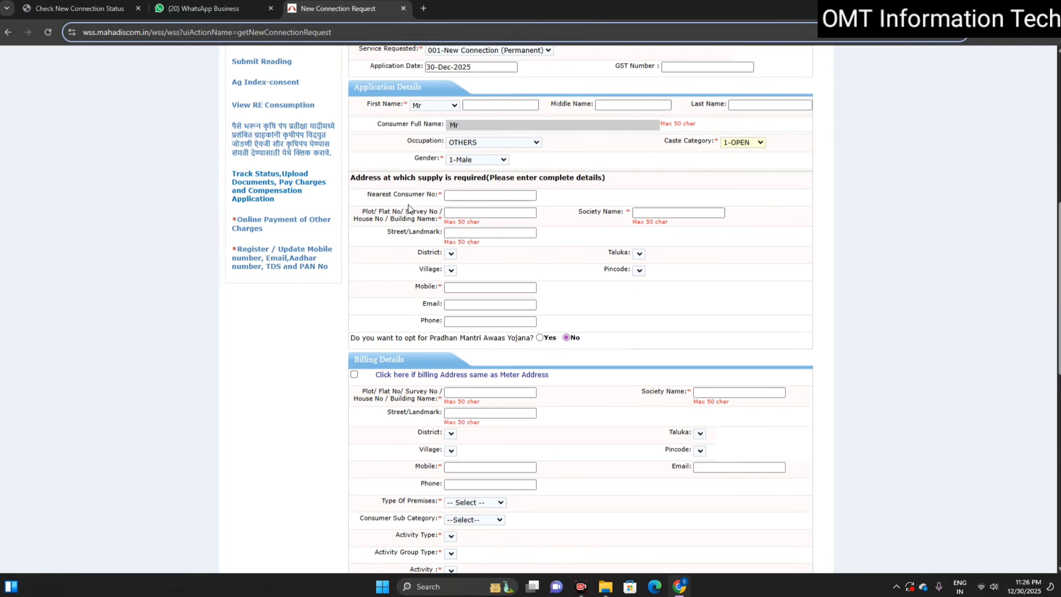
{"action": "left_click_drag", "start_coordinate": [368, 195], "coordinate": [430, 204]}
{"action": "left_click", "coordinate": [414, 207]}
{"action": "left_click_drag", "start_coordinate": [356, 200], "coordinate": [486, 201]}
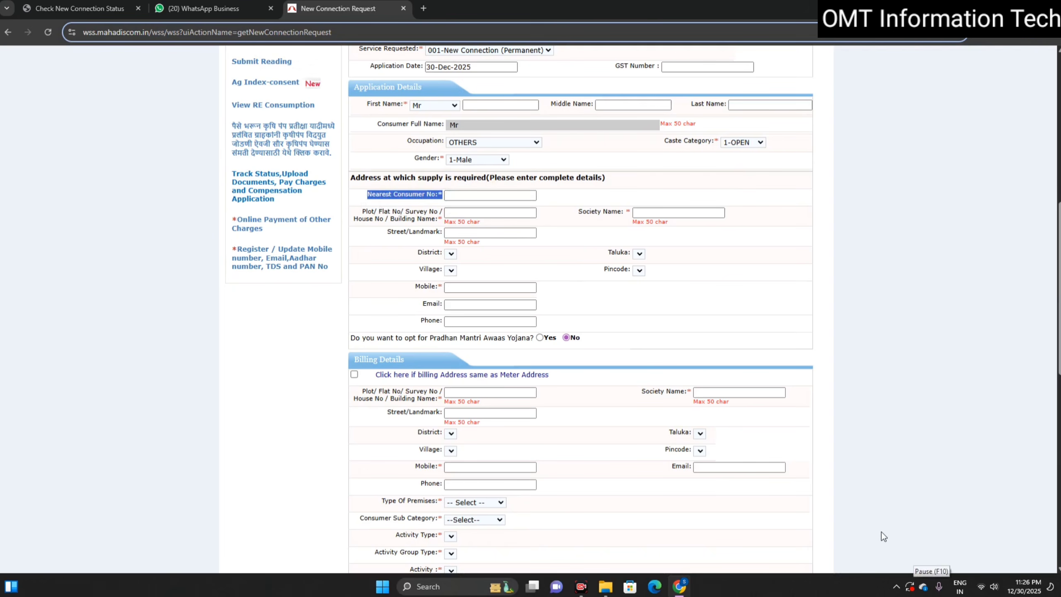
{"action": "left_click", "coordinate": [397, 204]}
{"action": "left_click_drag", "start_coordinate": [355, 215], "coordinate": [443, 218]}
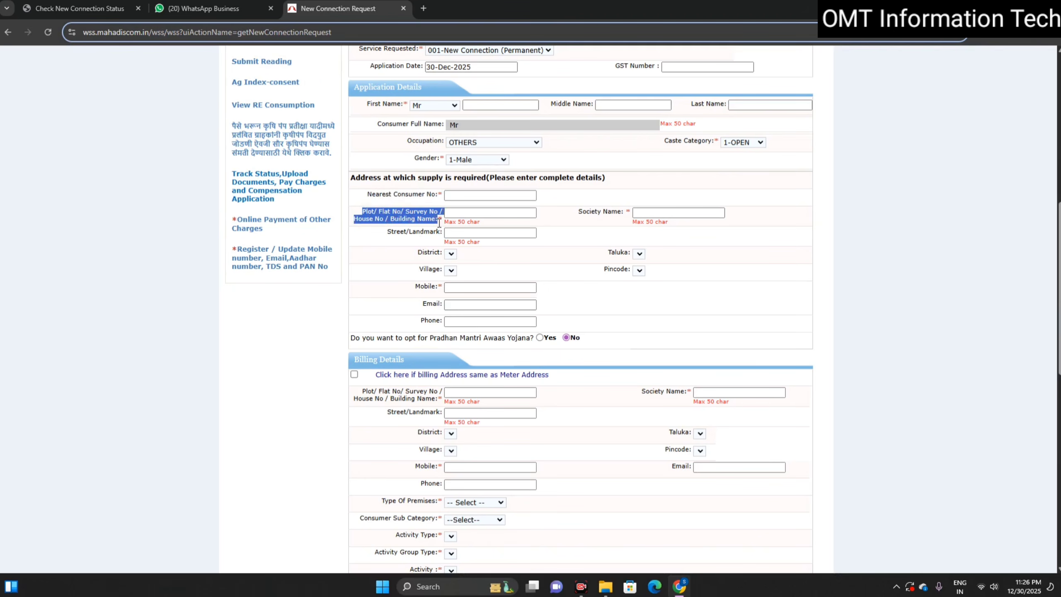
{"action": "left_click", "coordinate": [462, 214]}
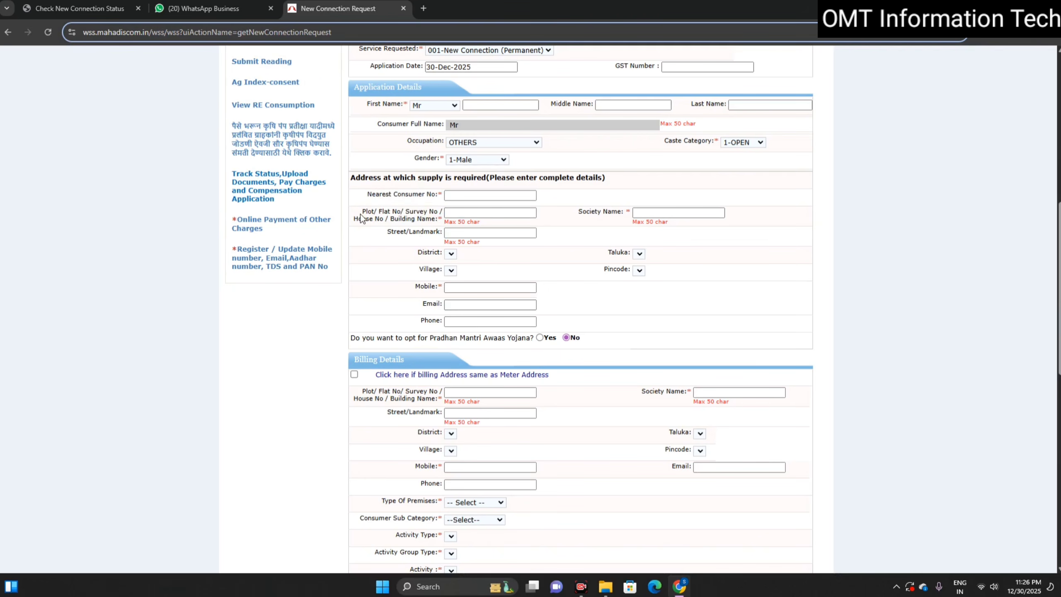
{"action": "left_click_drag", "start_coordinate": [362, 218], "coordinate": [463, 218]}
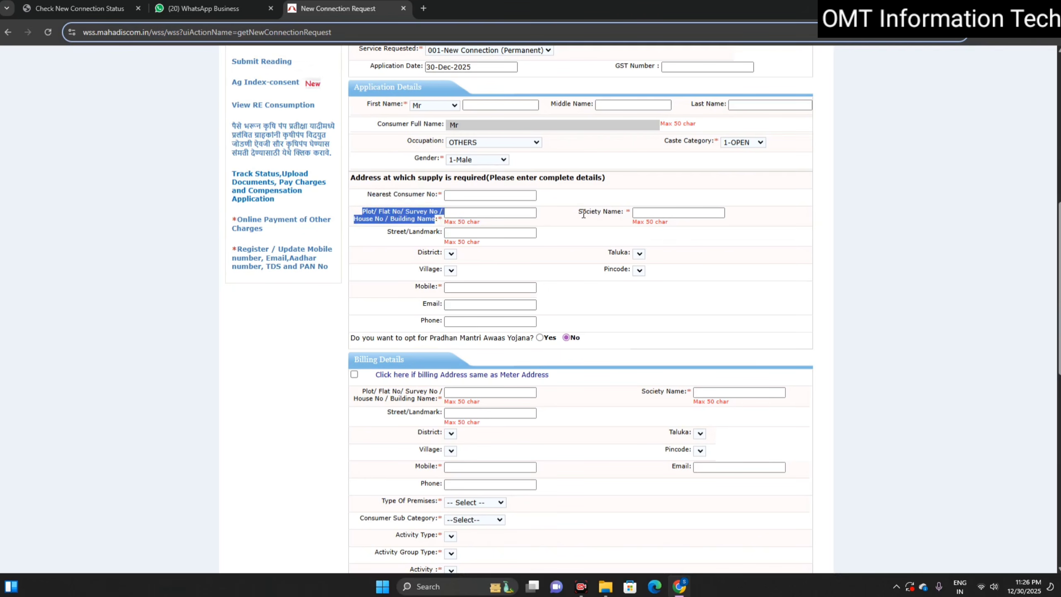
{"action": "left_click_drag", "start_coordinate": [580, 212], "coordinate": [675, 214]}
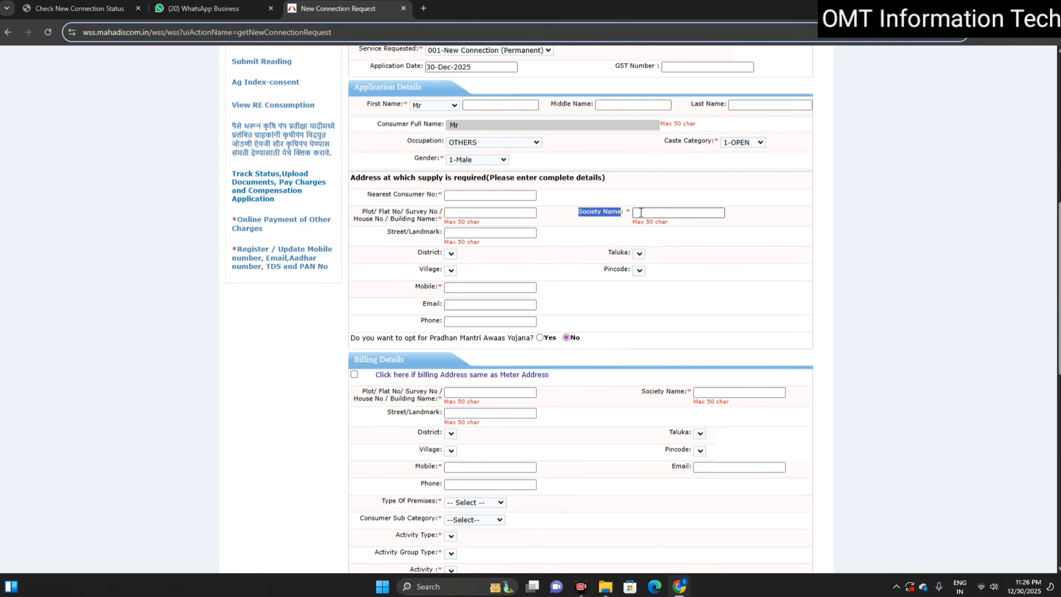
{"action": "left_click_drag", "start_coordinate": [391, 232], "coordinate": [471, 236]}
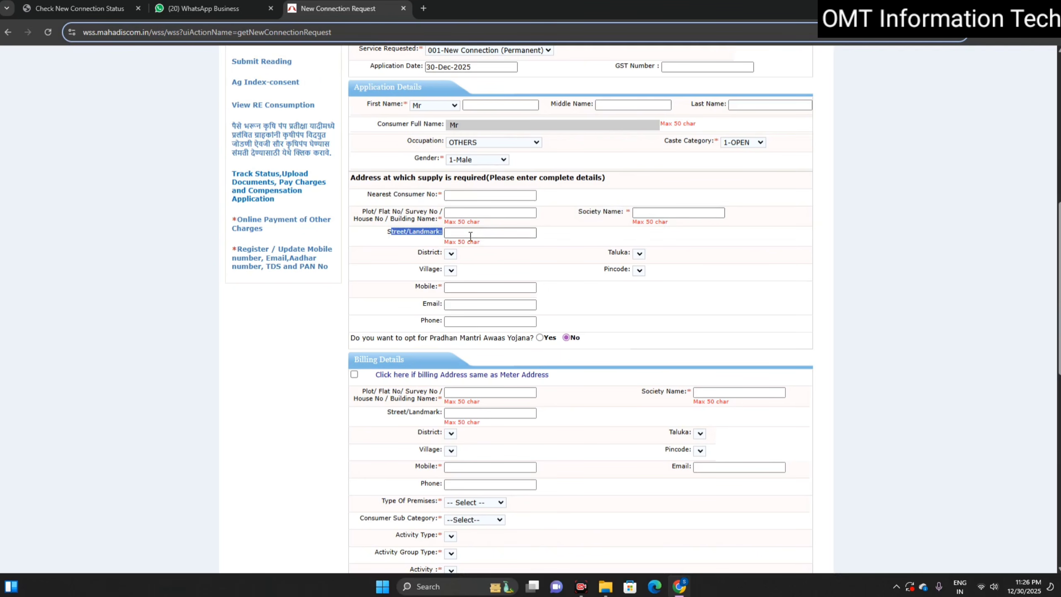
{"action": "left_click", "coordinate": [578, 239]}
{"action": "scroll", "coordinate": [547, 231], "scroll_direction": "down", "scroll_amount": 1}
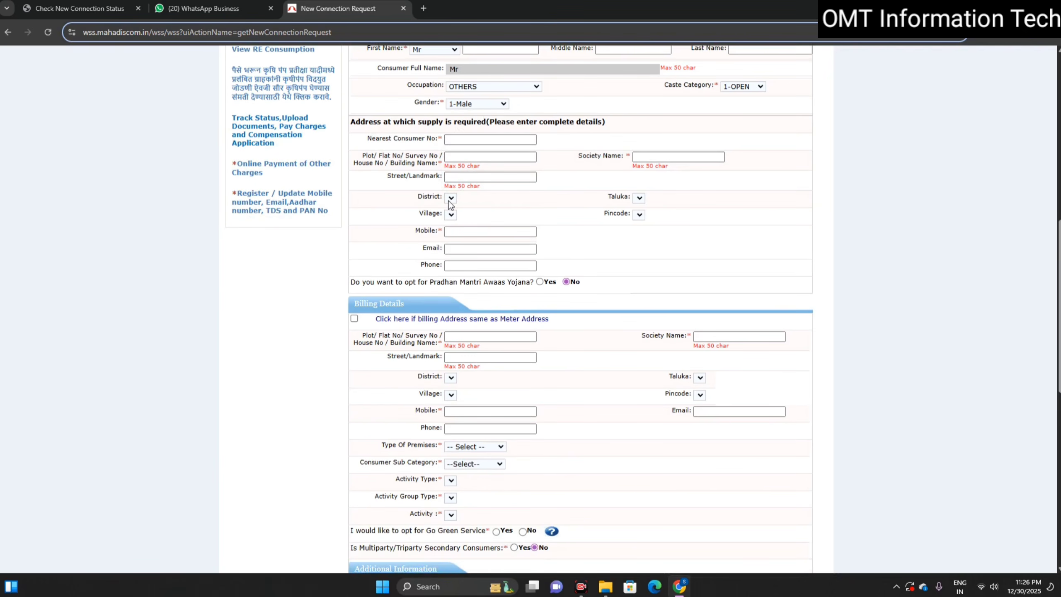
{"action": "scroll", "coordinate": [515, 226], "scroll_direction": "up", "scroll_amount": 3}
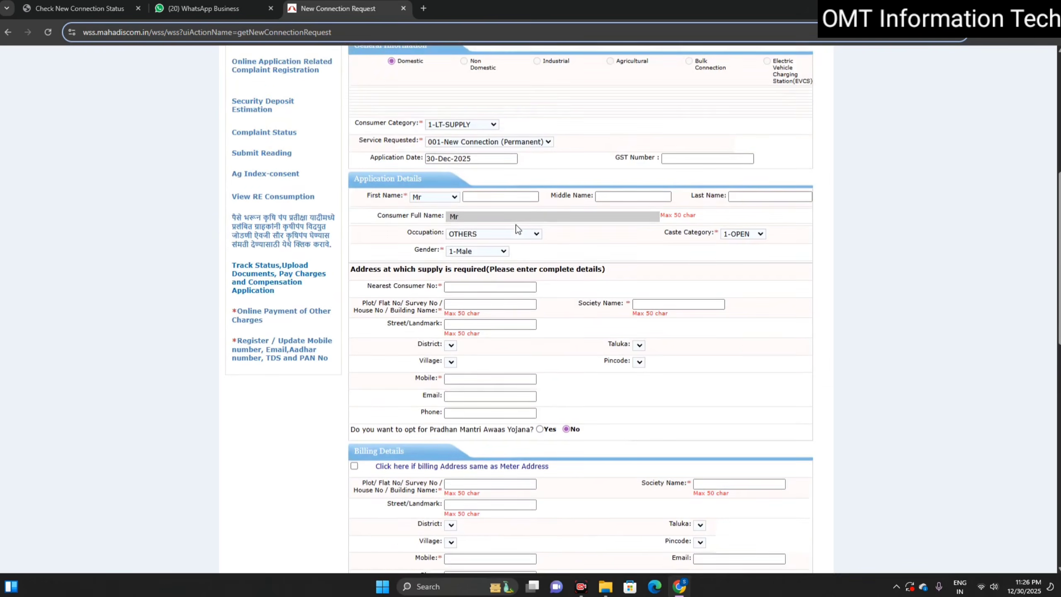
{"action": "scroll", "coordinate": [510, 217], "scroll_direction": "down", "scroll_amount": 5}
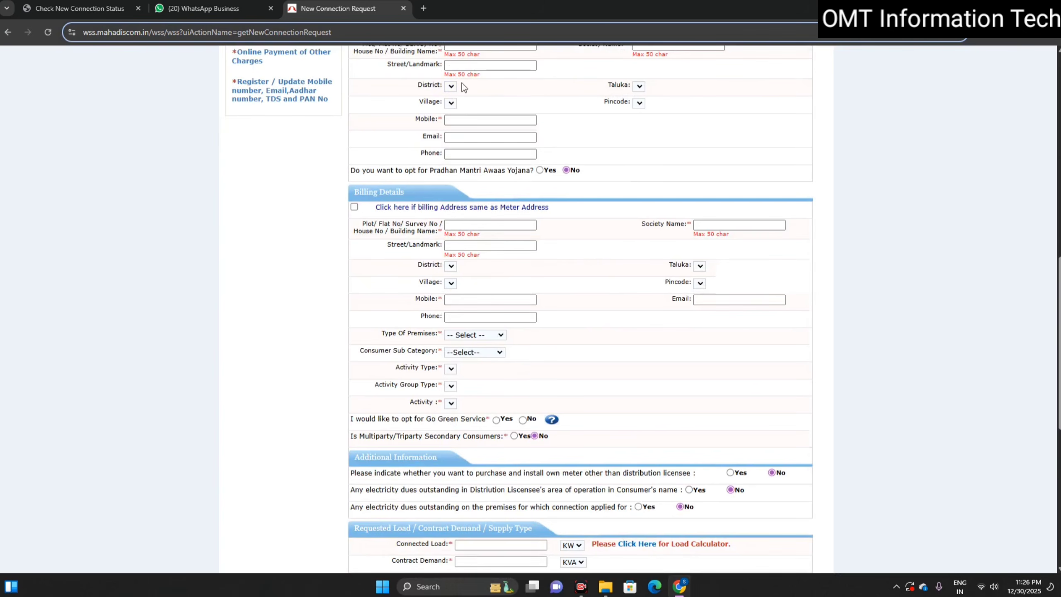
{"action": "left_click_drag", "start_coordinate": [417, 85], "coordinate": [440, 85]}
{"action": "left_click", "coordinate": [601, 80]}
{"action": "left_click", "coordinate": [604, 88]}
{"action": "scroll", "coordinate": [604, 88], "scroll_direction": "up", "scroll_amount": 1}
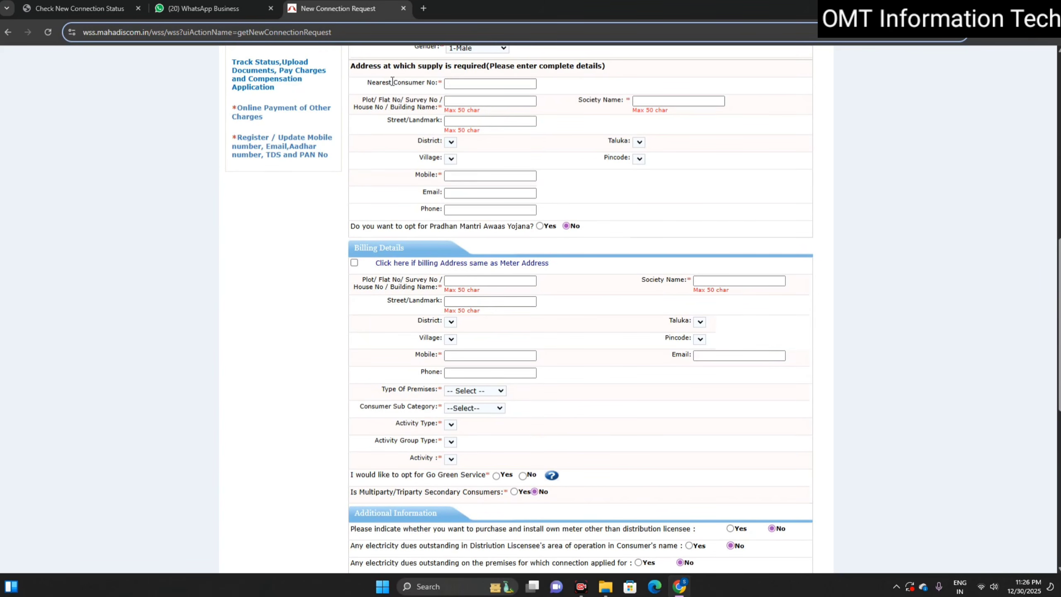
{"action": "left_click_drag", "start_coordinate": [368, 82], "coordinate": [475, 83]}
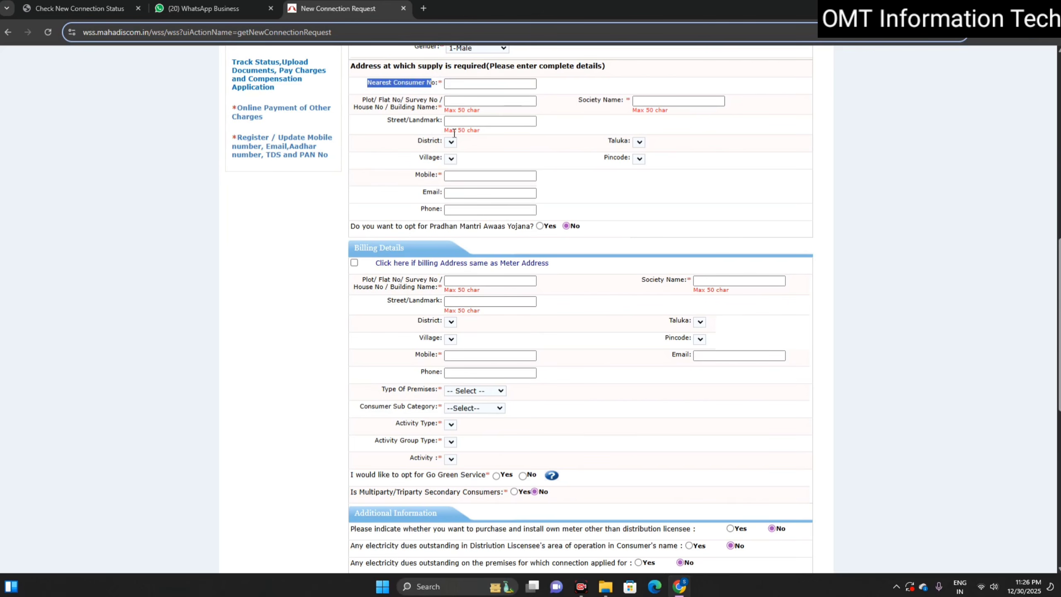
{"action": "left_click", "coordinate": [438, 140]}
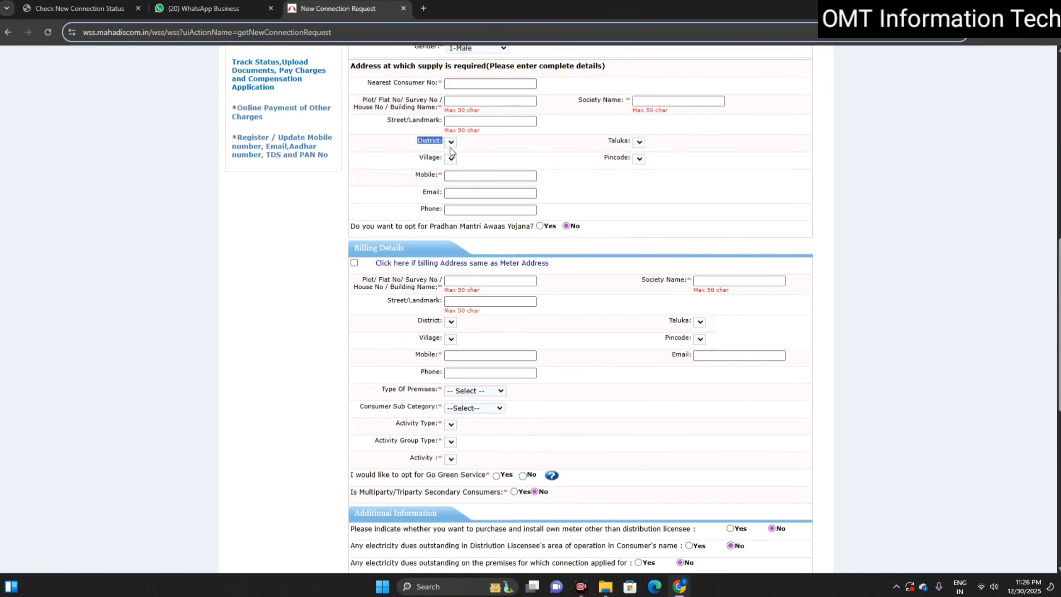
{"action": "left_click", "coordinate": [615, 141]}
{"action": "left_click_drag", "start_coordinate": [610, 158], "coordinate": [657, 167]}
{"action": "scroll", "coordinate": [492, 110], "scroll_direction": "down", "scroll_amount": 2}
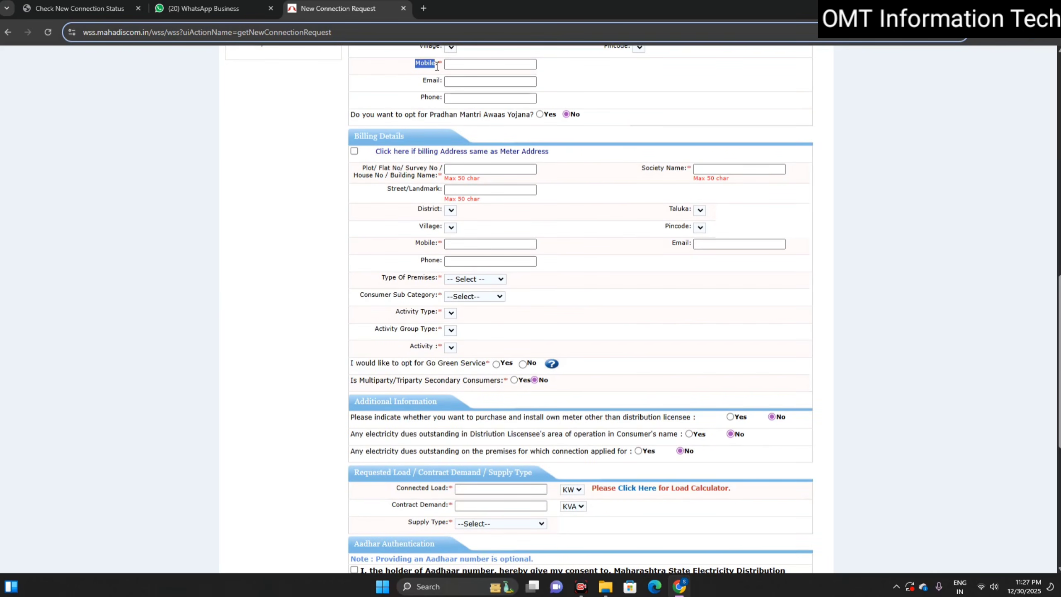
{"action": "scroll", "coordinate": [436, 66], "scroll_direction": "up", "scroll_amount": 2}
{"action": "left_click", "coordinate": [443, 168]}
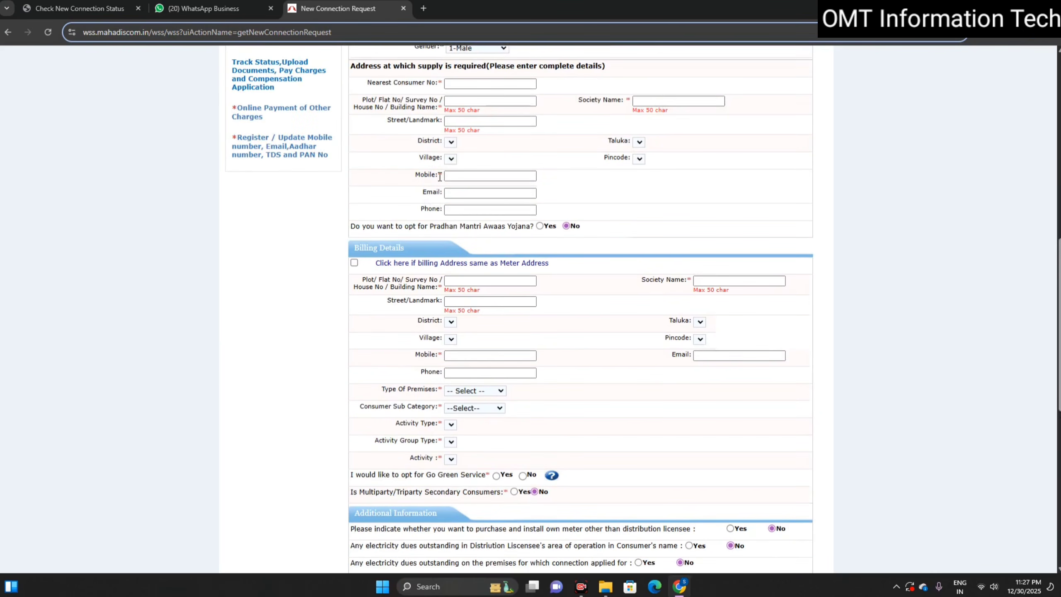
{"action": "left_click_drag", "start_coordinate": [441, 176], "coordinate": [441, 179]}
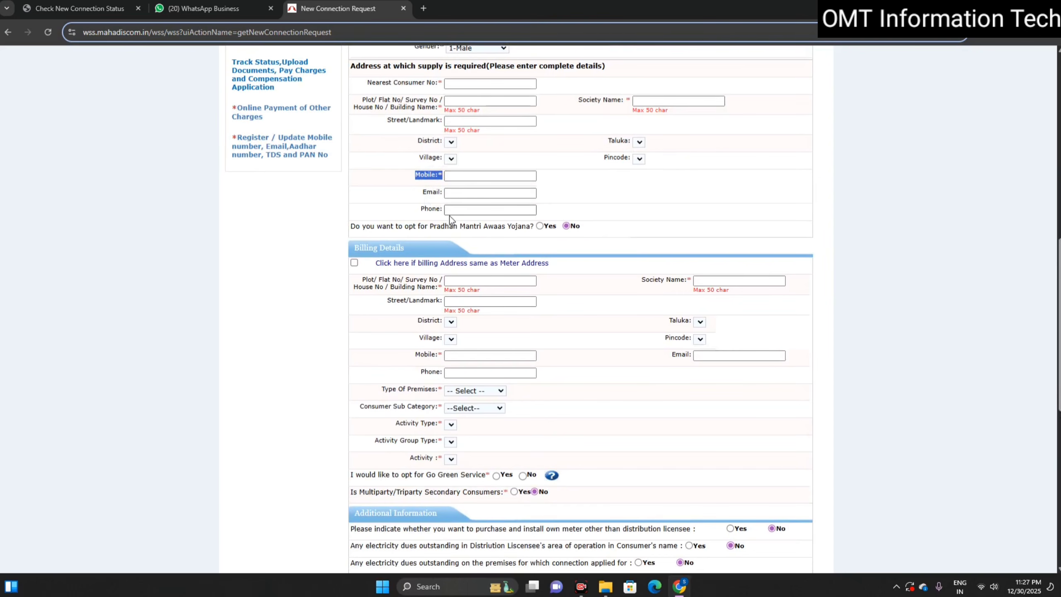
{"action": "left_click", "coordinate": [481, 175]}
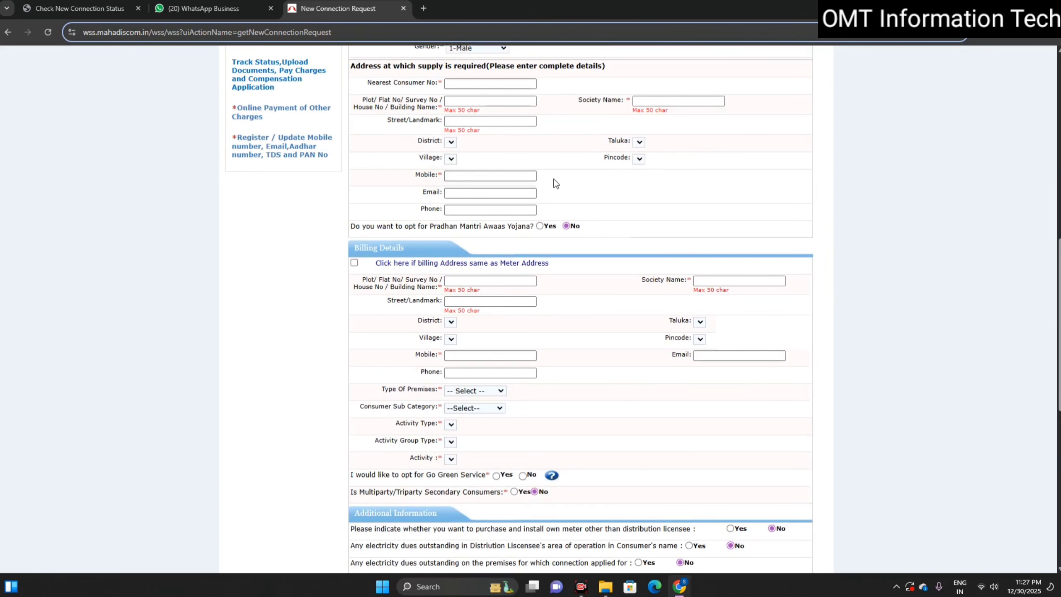
{"action": "scroll", "coordinate": [550, 182], "scroll_direction": "down", "scroll_amount": 3}
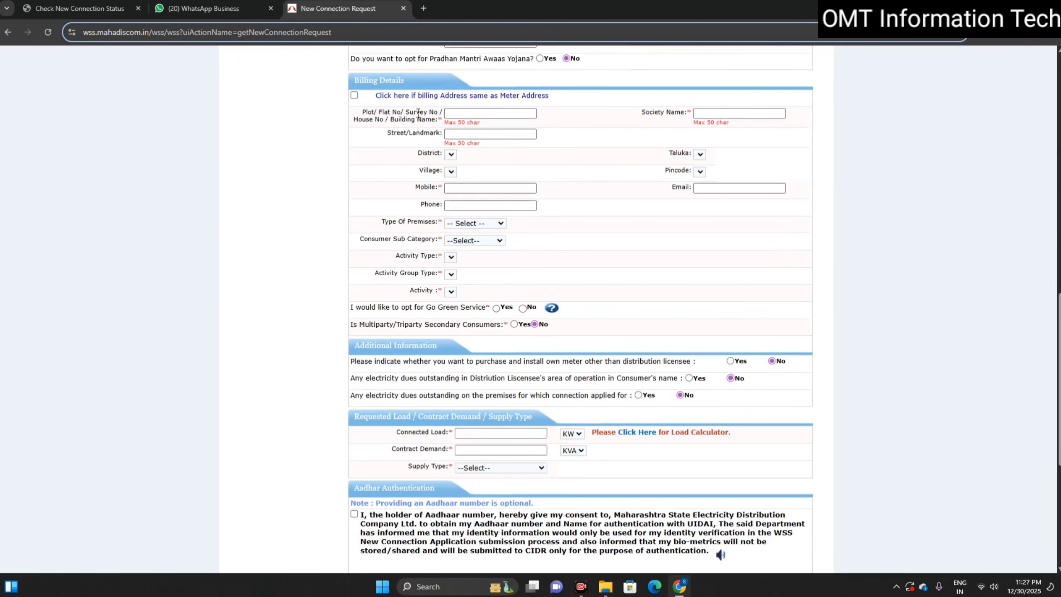
- Point out the Billing Details fields and show the Type Of Premises dropdown choices
{"action": "left_click_drag", "start_coordinate": [382, 97], "coordinate": [536, 189]}
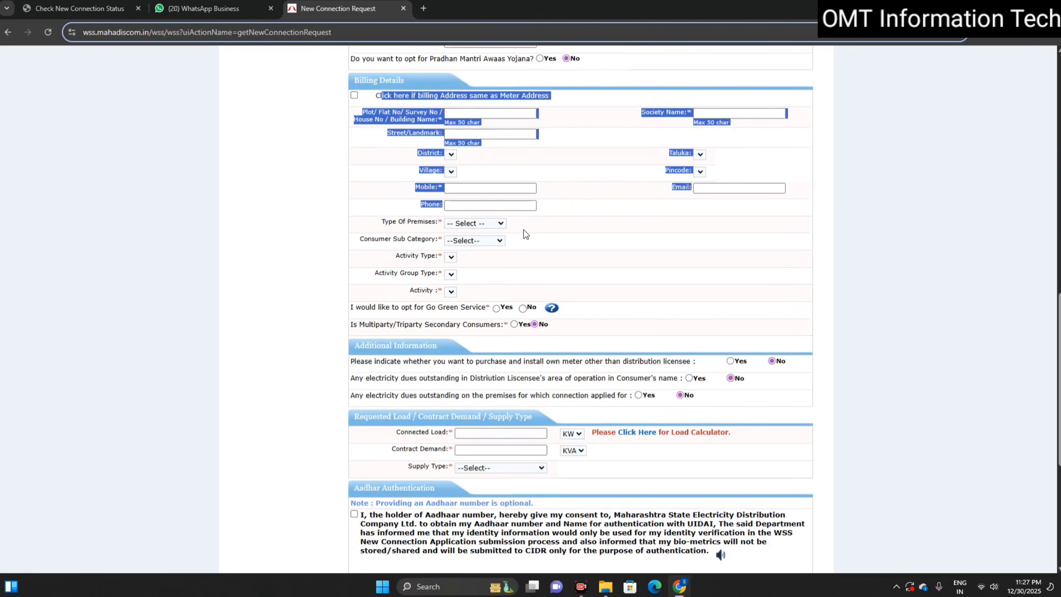
{"action": "left_click", "coordinate": [482, 225]}
{"action": "triple_click", "coordinate": [547, 239]}
{"action": "scroll", "coordinate": [480, 214], "scroll_direction": "down", "scroll_amount": 2}
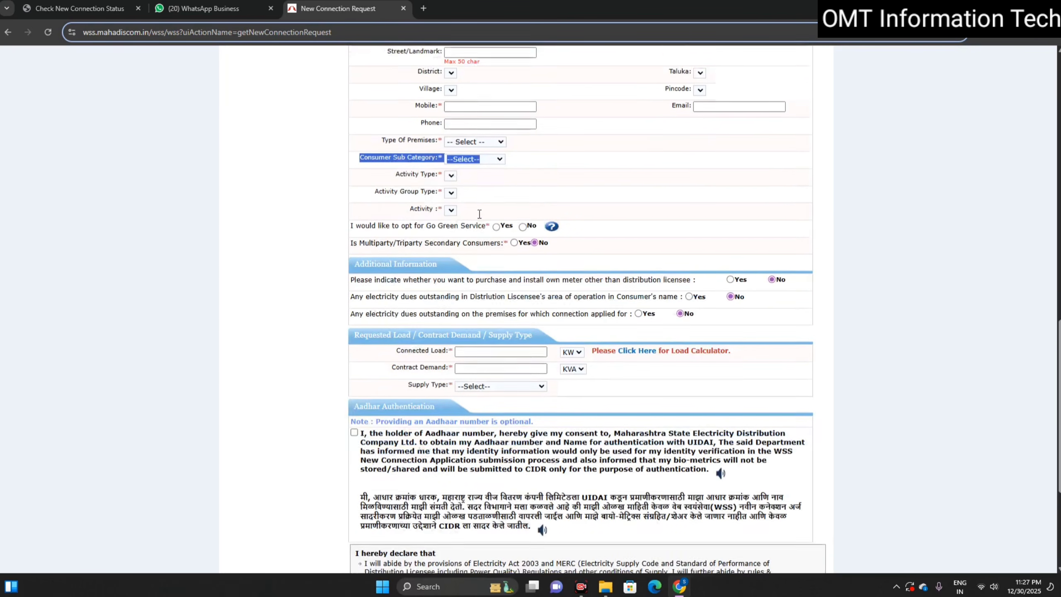
{"action": "left_click", "coordinate": [395, 112]}
{"action": "left_click_drag", "start_coordinate": [382, 113], "coordinate": [437, 110]}
{"action": "left_click", "coordinate": [436, 109]}
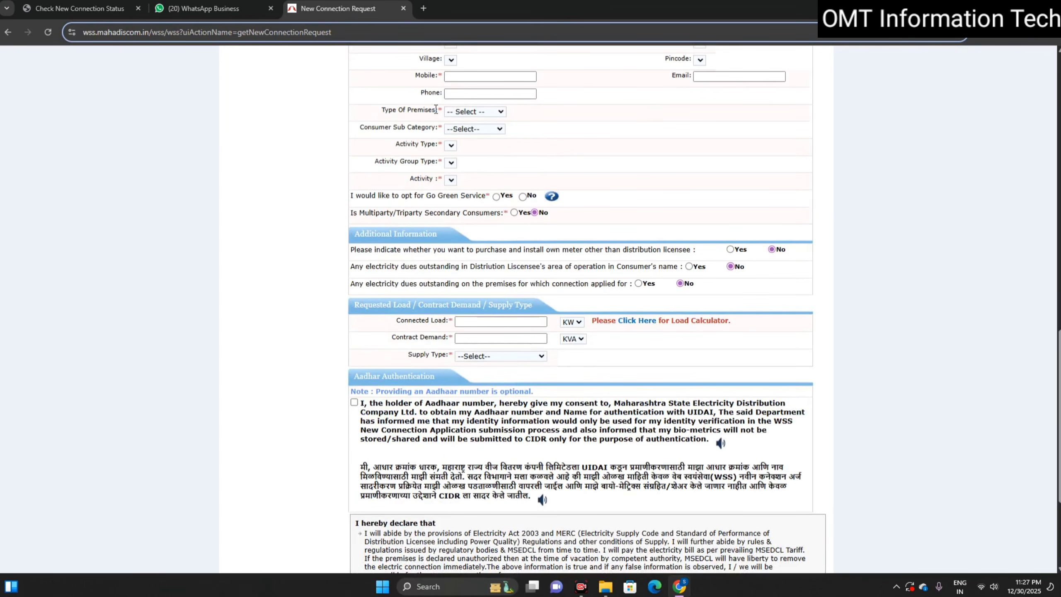
{"action": "left_click", "coordinate": [463, 112]}
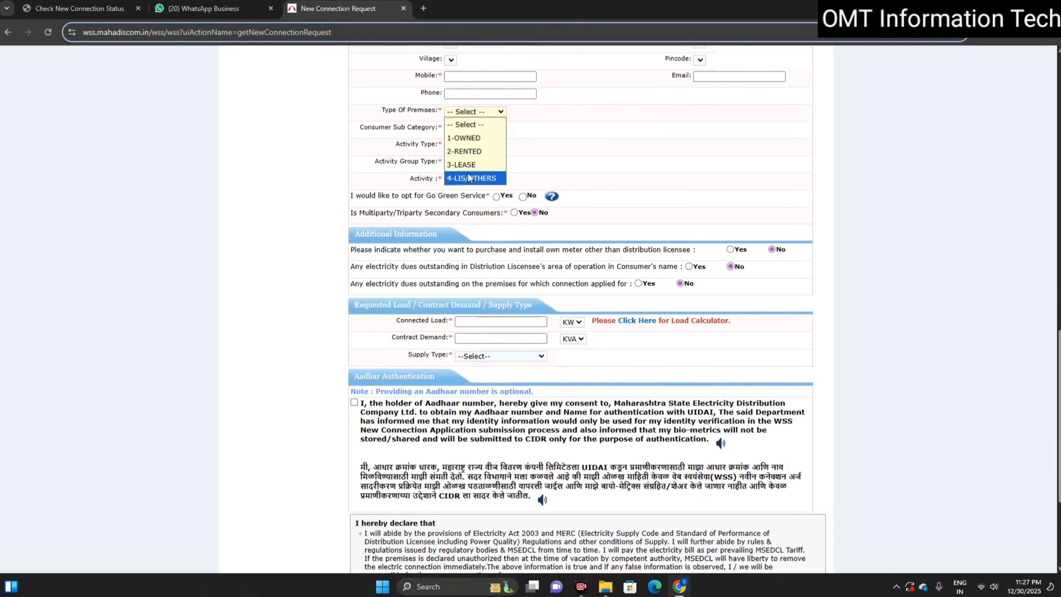
- Set premises type to 1-OWNED and activity type to 1-RESIDENTIAL
{"action": "left_click", "coordinate": [473, 151]}
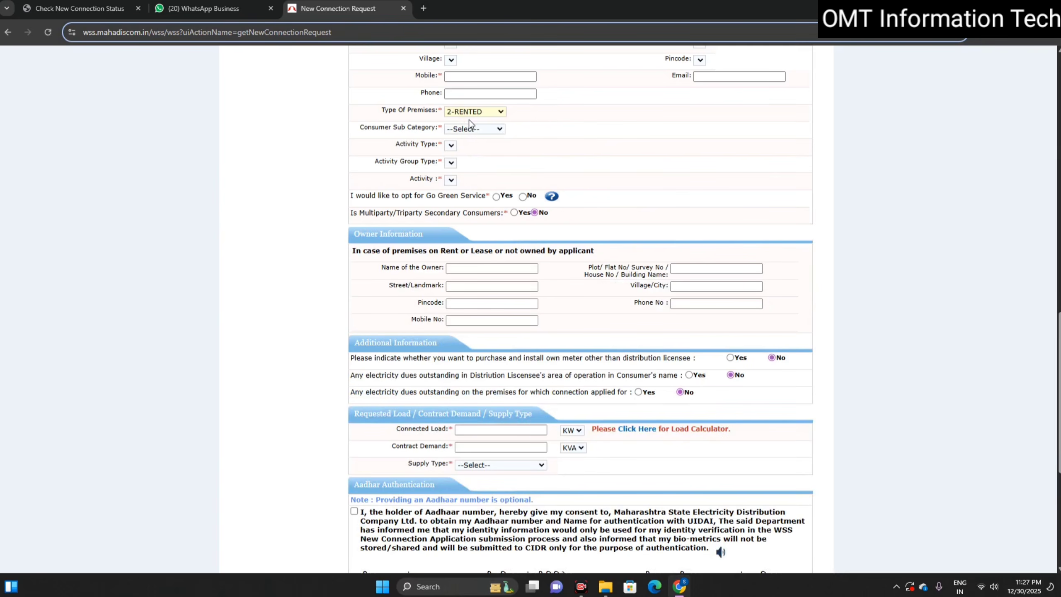
{"action": "left_click", "coordinate": [481, 113]}
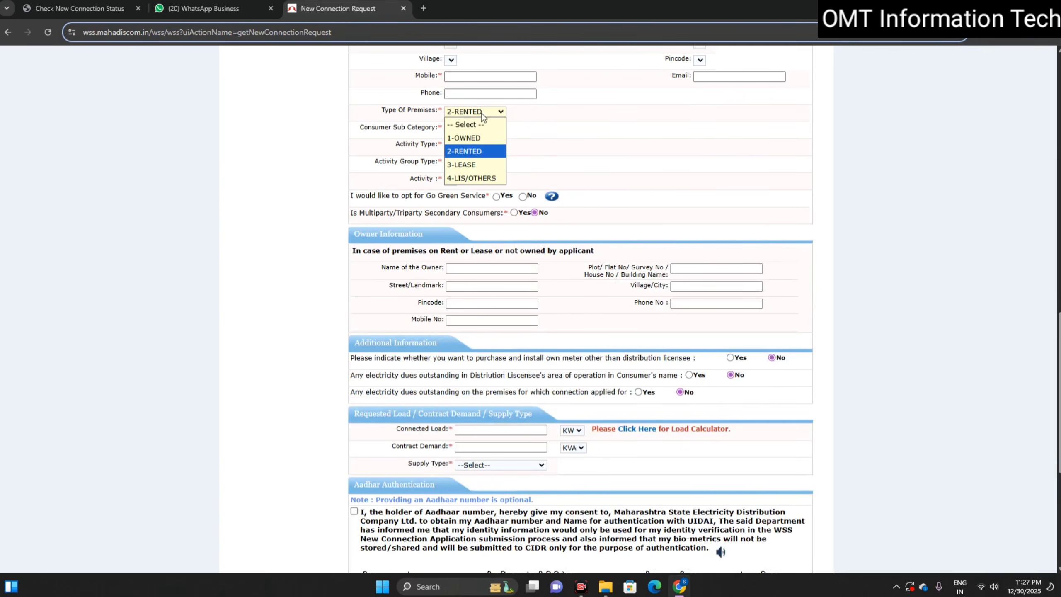
{"action": "left_click", "coordinate": [476, 137]}
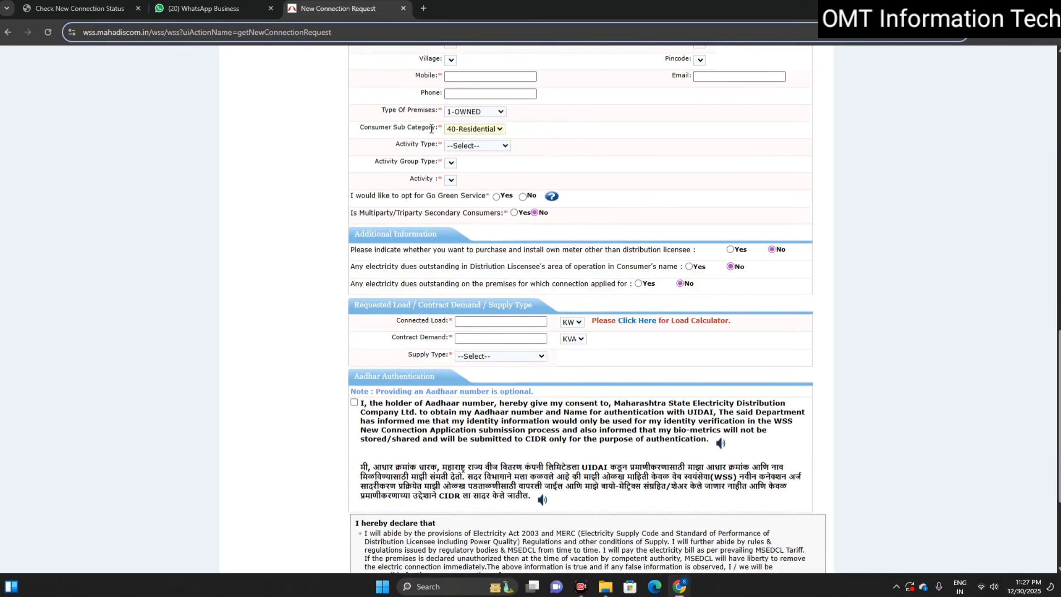
{"action": "left_click", "coordinate": [479, 145]}
{"action": "left_click", "coordinate": [479, 175]}
- Set activity group type 201-GROUP-HOUSE BPL and activity 20001-LT RESIDENTIAL BPL
{"action": "left_click", "coordinate": [486, 164]}
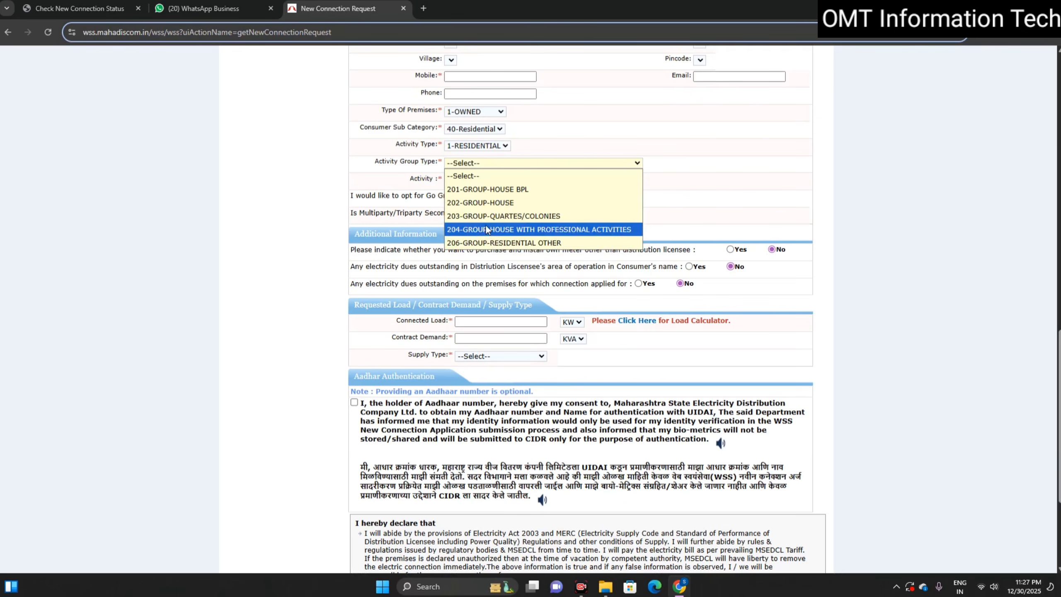
{"action": "left_click", "coordinate": [489, 190]}
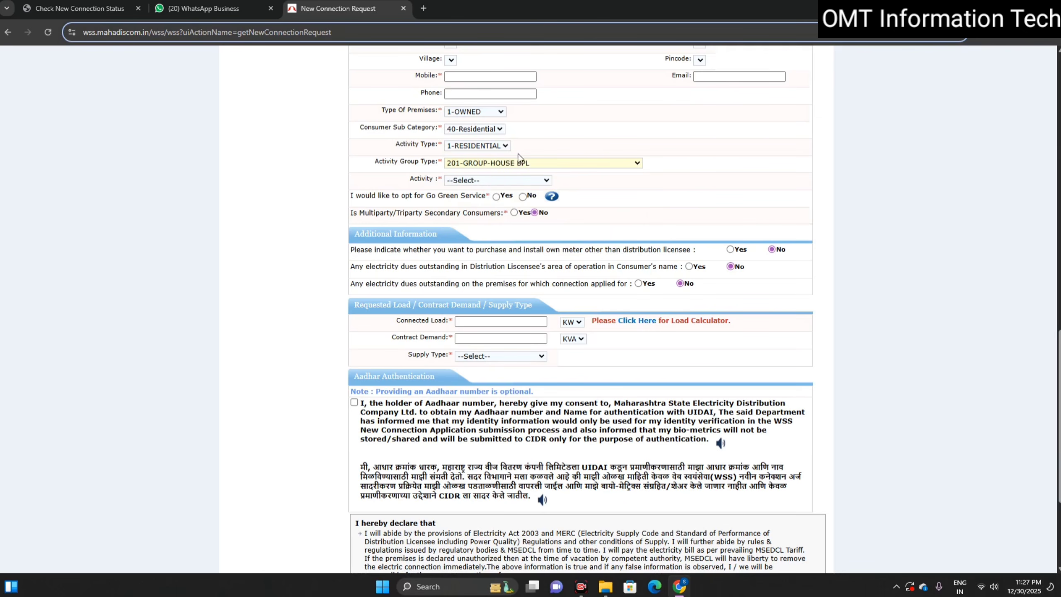
{"action": "left_click", "coordinate": [498, 181]}
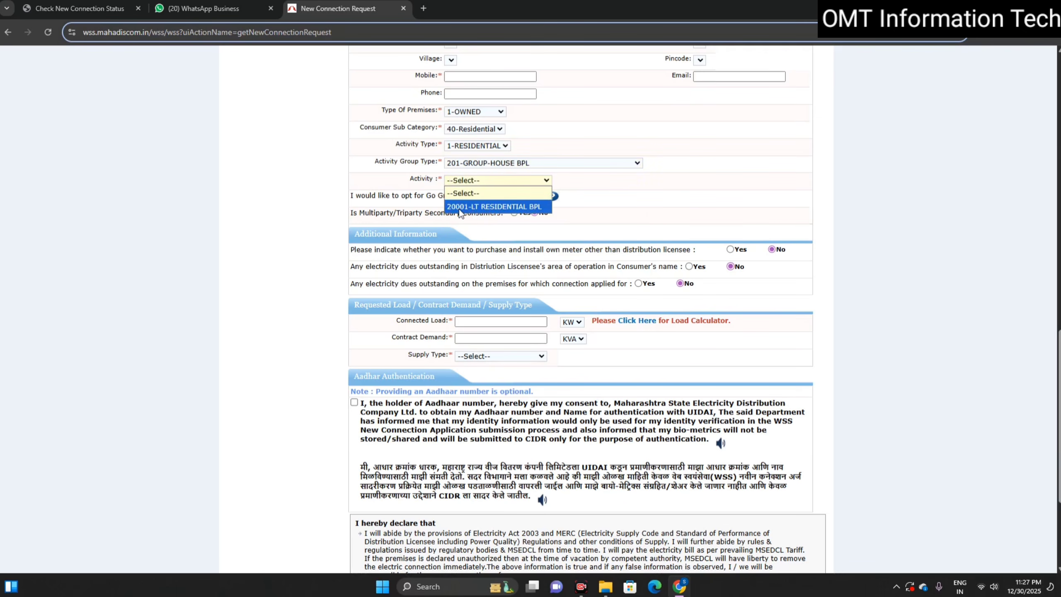
{"action": "left_click", "coordinate": [422, 181]}
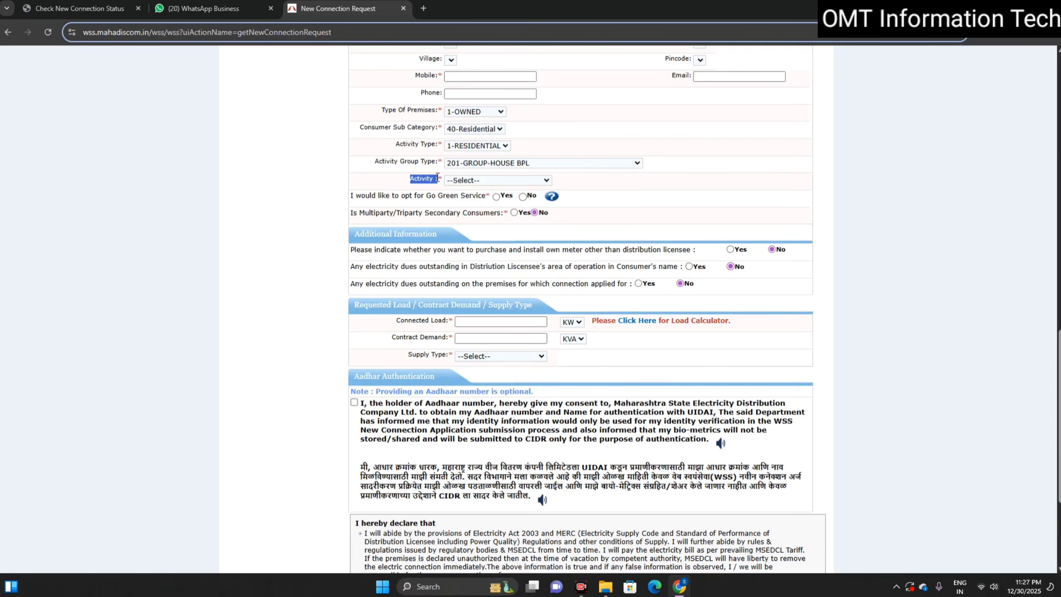
{"action": "left_click_drag", "start_coordinate": [382, 160], "coordinate": [447, 167]}
{"action": "left_click", "coordinate": [432, 175]}
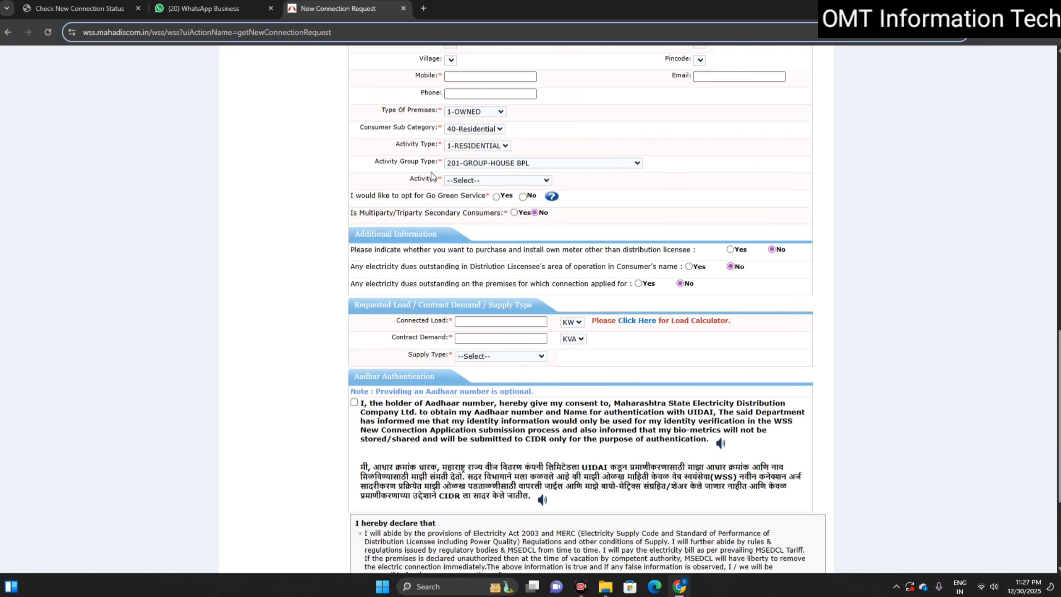
{"action": "left_click", "coordinate": [480, 162]}
{"action": "left_click", "coordinate": [484, 192]}
{"action": "left_click", "coordinate": [482, 182]}
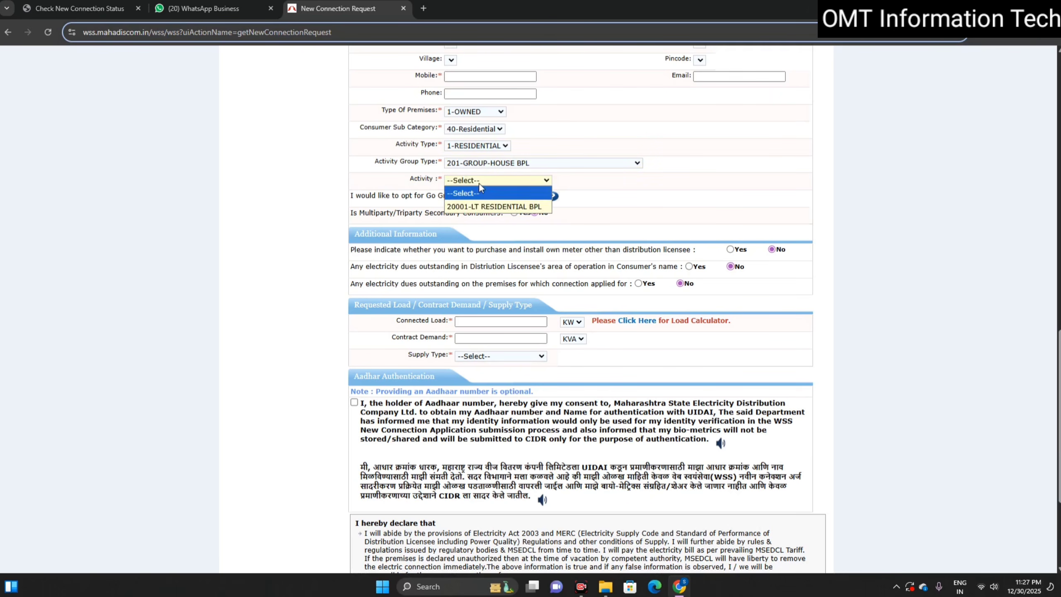
{"action": "left_click", "coordinate": [479, 207]}
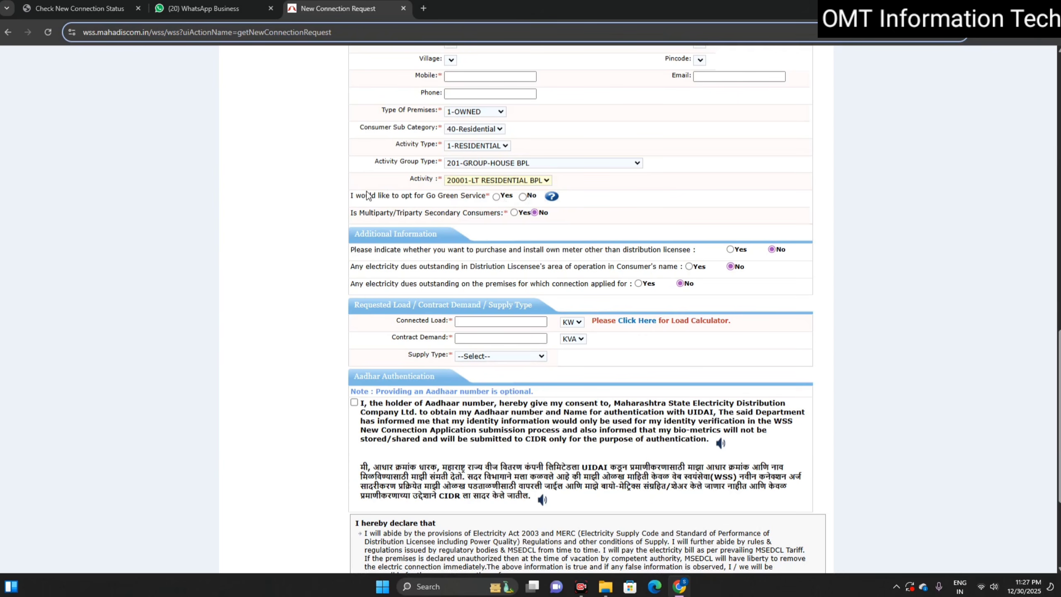
- Answer No to the Go Green Service option
{"action": "left_click_drag", "start_coordinate": [351, 195], "coordinate": [499, 200]}
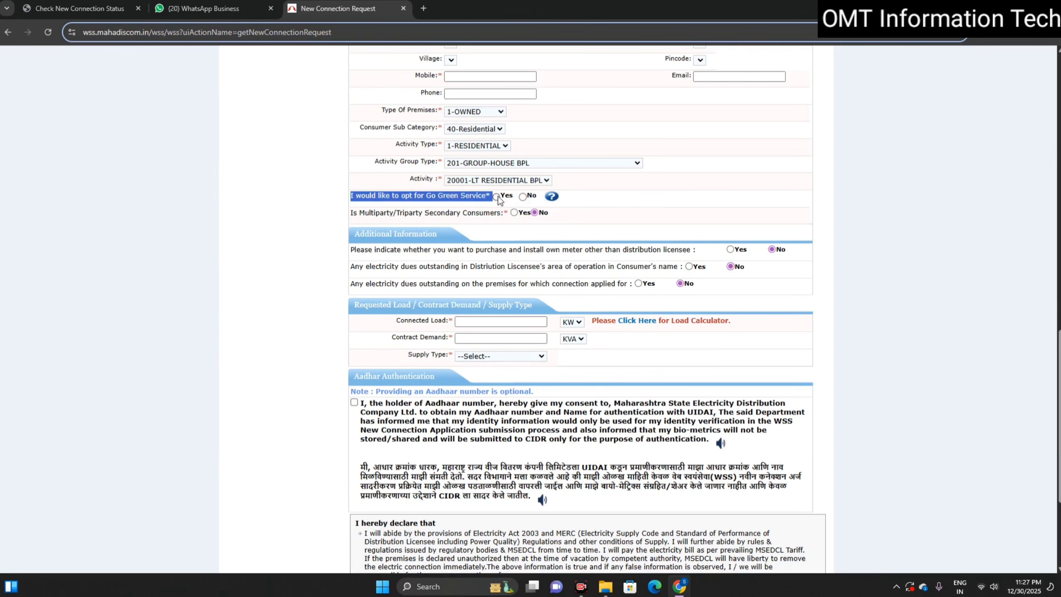
{"action": "left_click", "coordinate": [526, 196]}
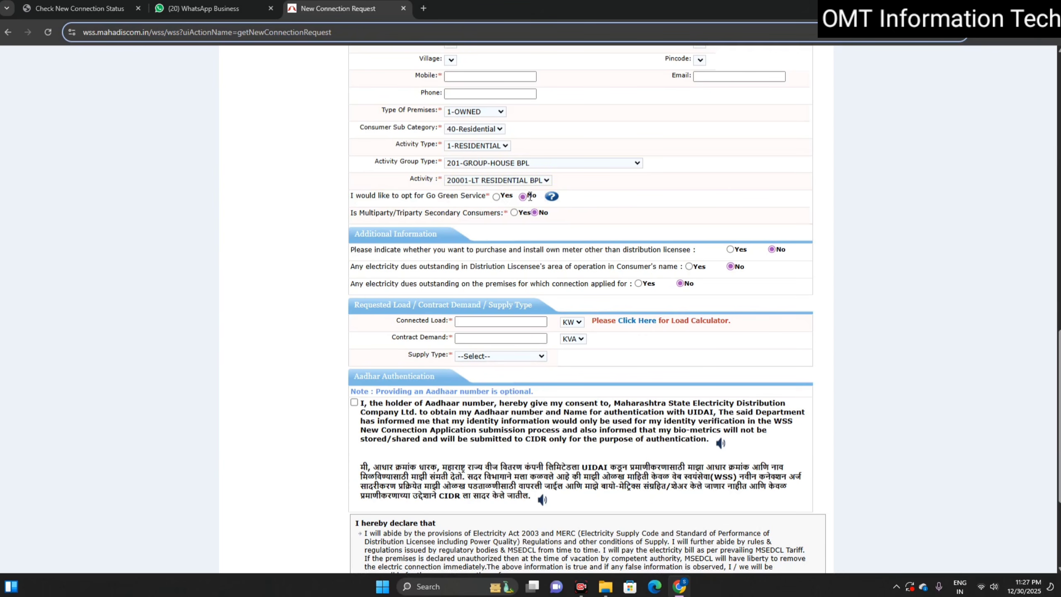
{"action": "scroll", "coordinate": [637, 217], "scroll_direction": "down", "scroll_amount": 3}
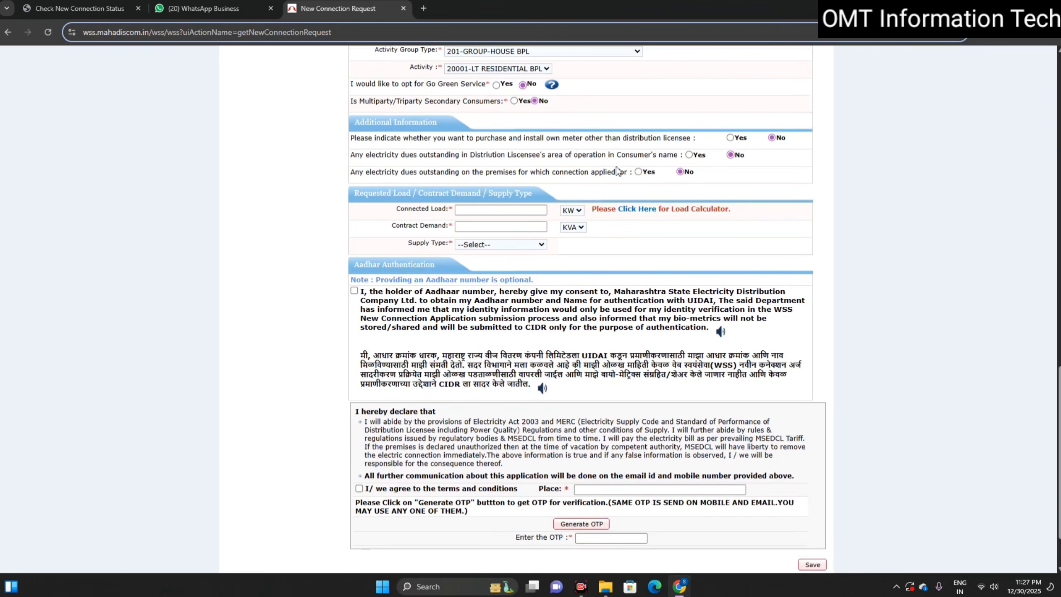
- Enter 0.2 KW connected load and 1 KVA contract demand
{"action": "scroll", "coordinate": [548, 190], "scroll_direction": "down", "scroll_amount": 1}
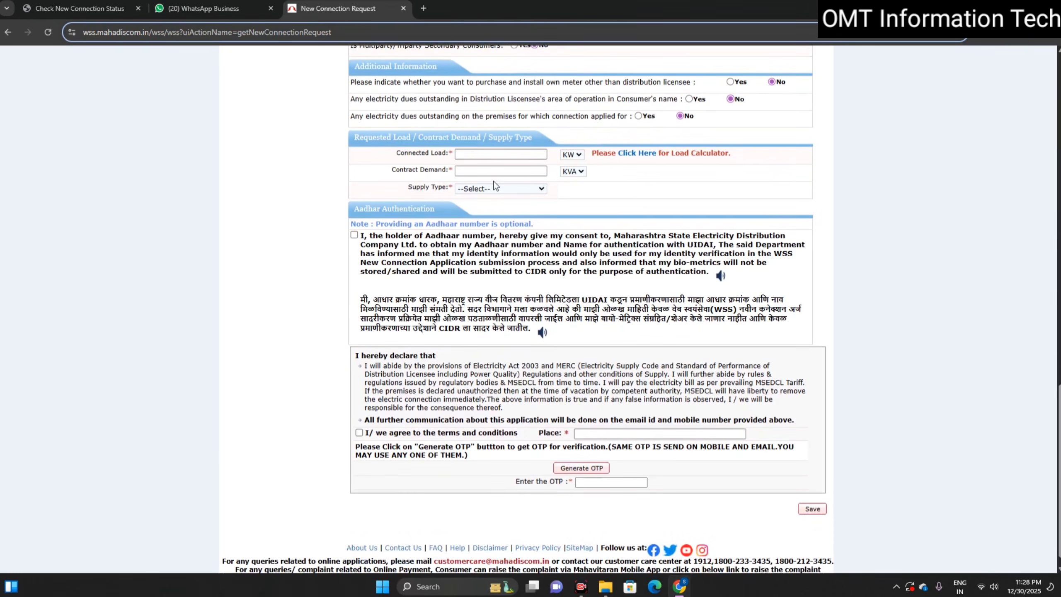
{"action": "left_click", "coordinate": [476, 149]}
{"action": "type", "text": "0"}
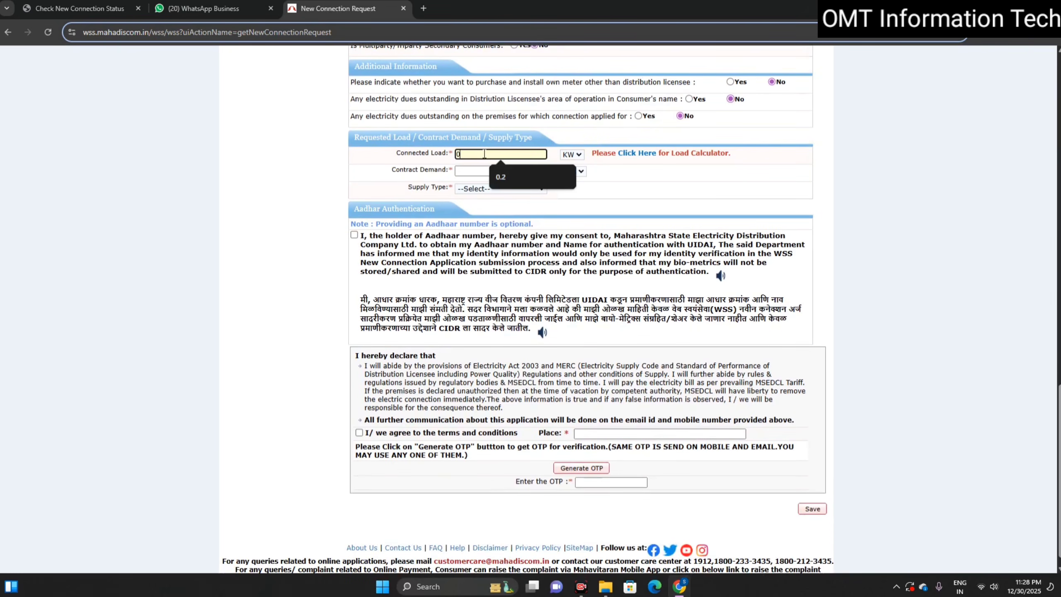
{"action": "type", "text": ".5"}
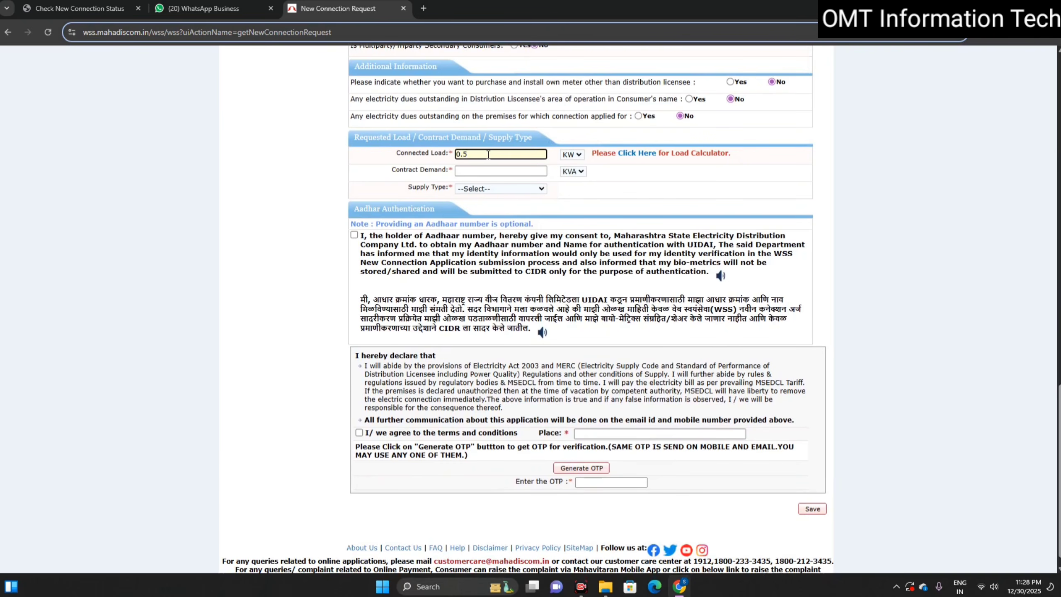
{"action": "key", "text": "BackSpace"}
{"action": "type", "text": "2"}
{"action": "left_click", "coordinate": [501, 171]}
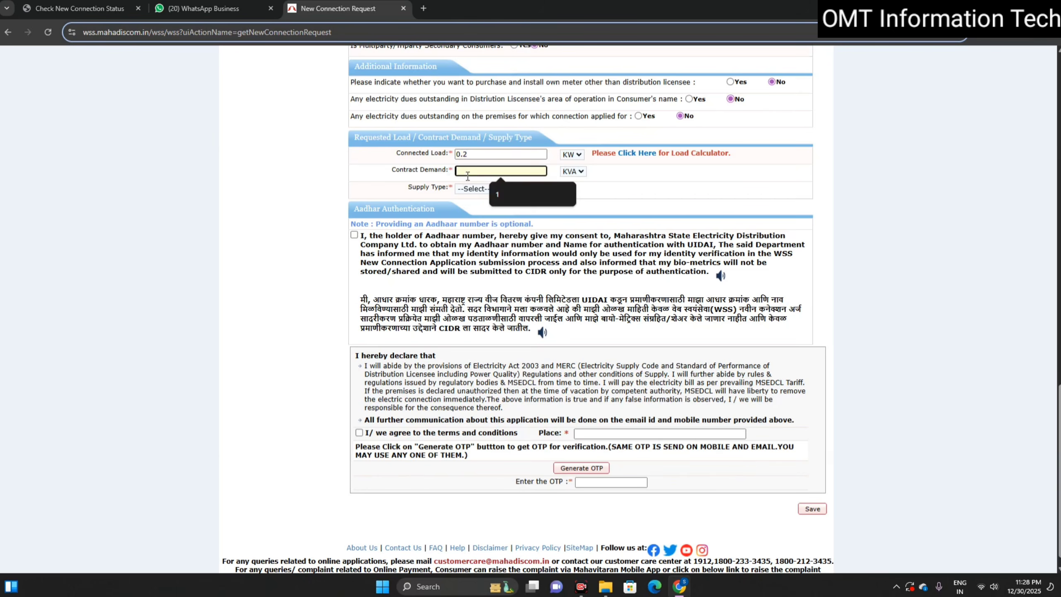
{"action": "left_click", "coordinate": [514, 194]}
- Choose SINGLE-SINGLE PHASE as the supply type
{"action": "left_click_drag", "start_coordinate": [392, 170], "coordinate": [452, 173]}
{"action": "left_click", "coordinate": [452, 172]}
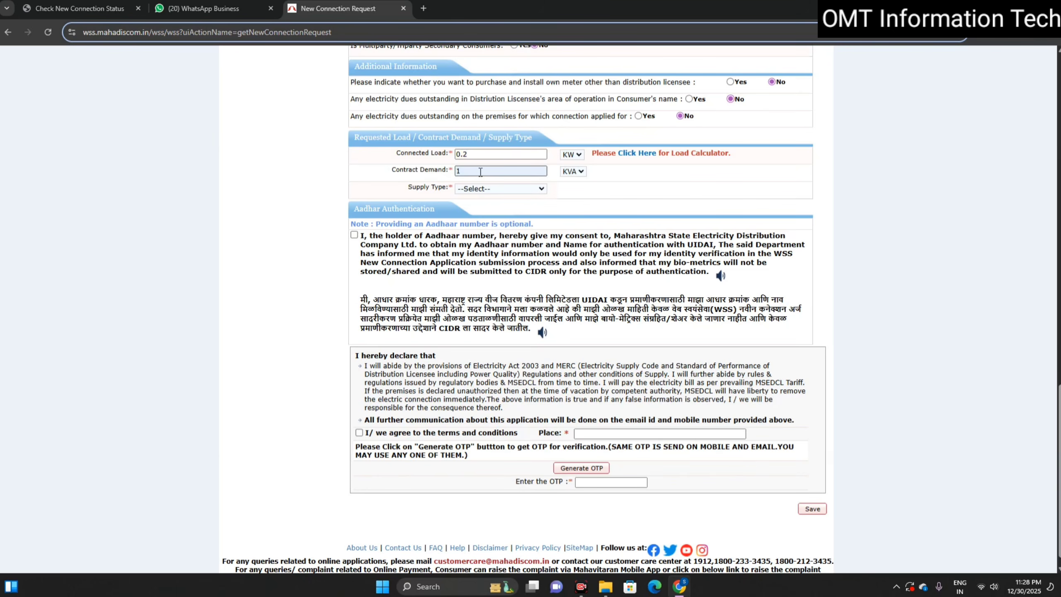
{"action": "left_click", "coordinate": [495, 189]}
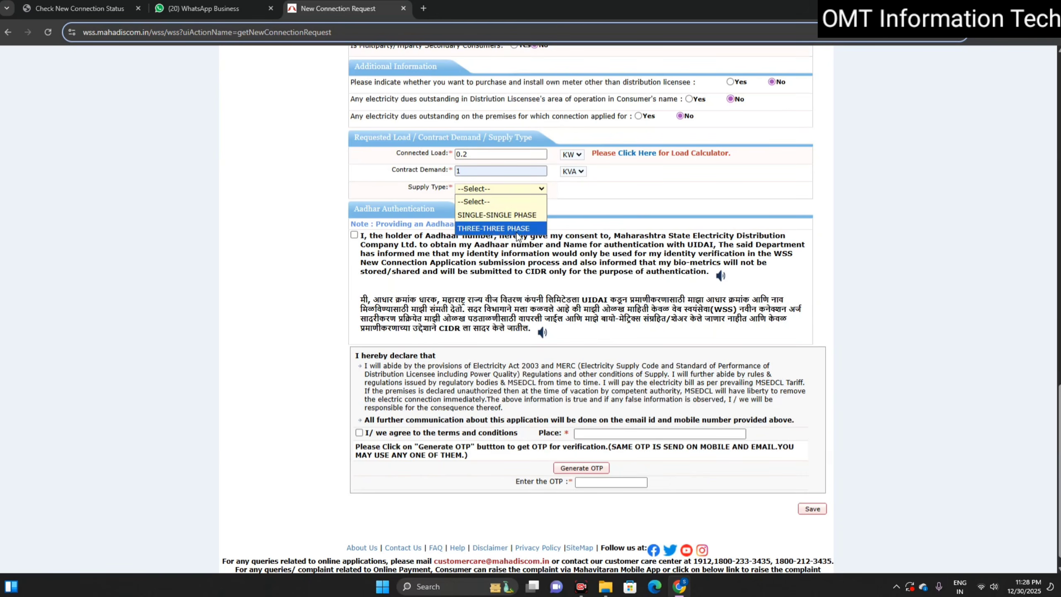
{"action": "left_click", "coordinate": [493, 217]}
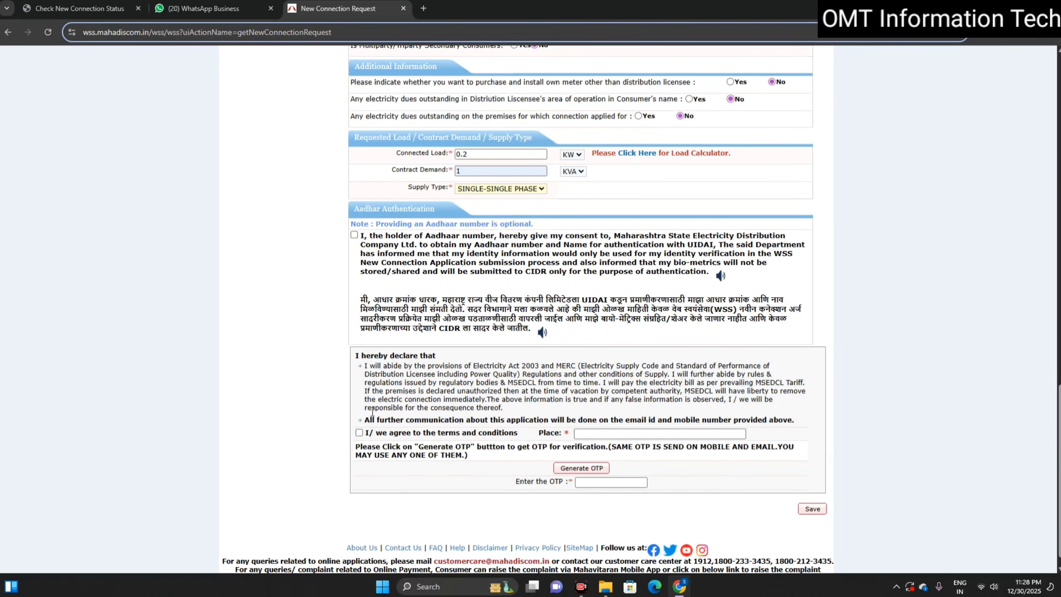
{"action": "left_click_drag", "start_coordinate": [350, 217], "coordinate": [538, 226]}
{"action": "left_click", "coordinate": [538, 226]}
- Leave the optional Aadhaar authentication consent unchecked after briefly ticking it
{"action": "left_click", "coordinate": [354, 235]}
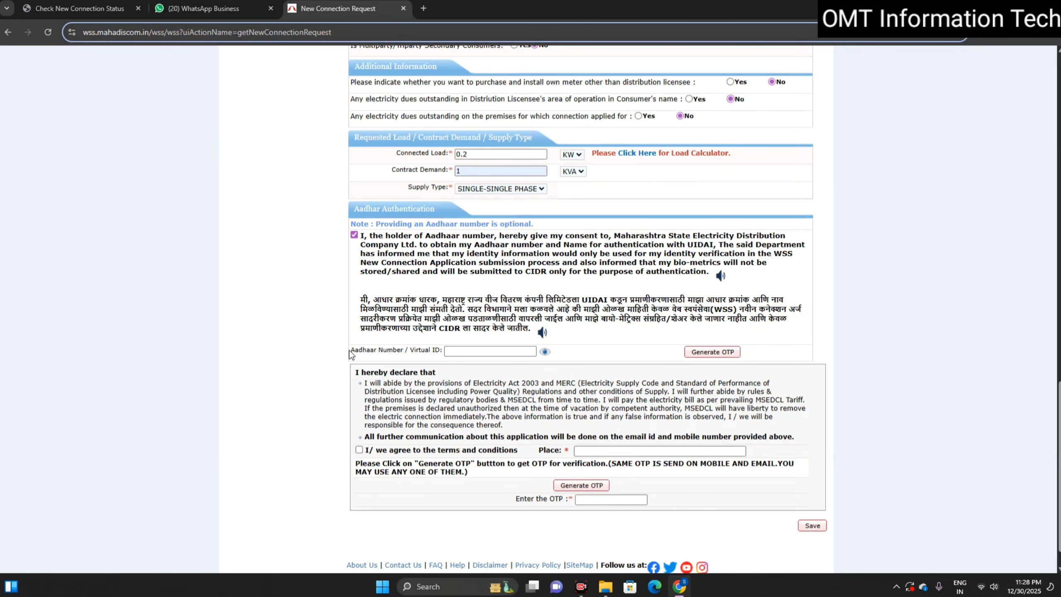
{"action": "left_click_drag", "start_coordinate": [351, 350], "coordinate": [406, 351]}
{"action": "left_click", "coordinate": [479, 355]}
{"action": "left_click", "coordinate": [354, 236]}
- Agree to the terms and conditions and begin the place details
{"action": "scroll", "coordinate": [426, 298], "scroll_direction": "down", "scroll_amount": 1}
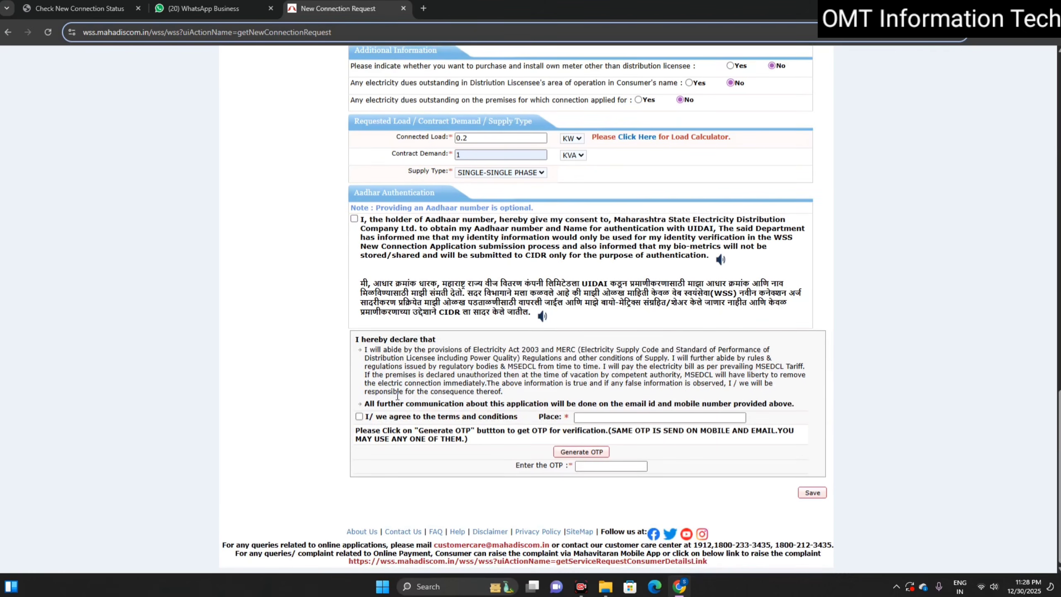
{"action": "left_click", "coordinate": [359, 416]}
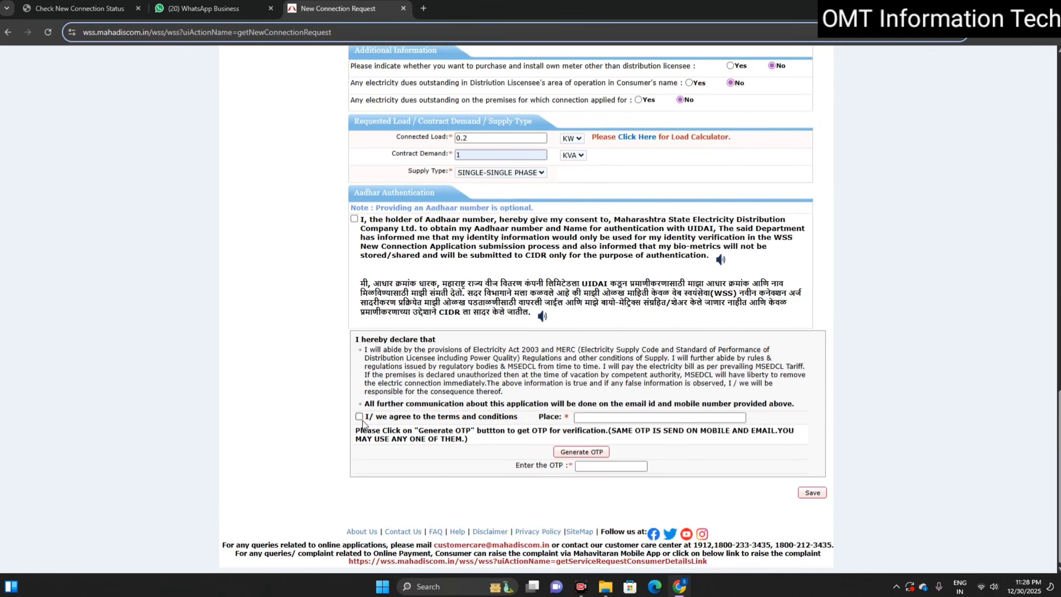
{"action": "left_click", "coordinate": [594, 418]}
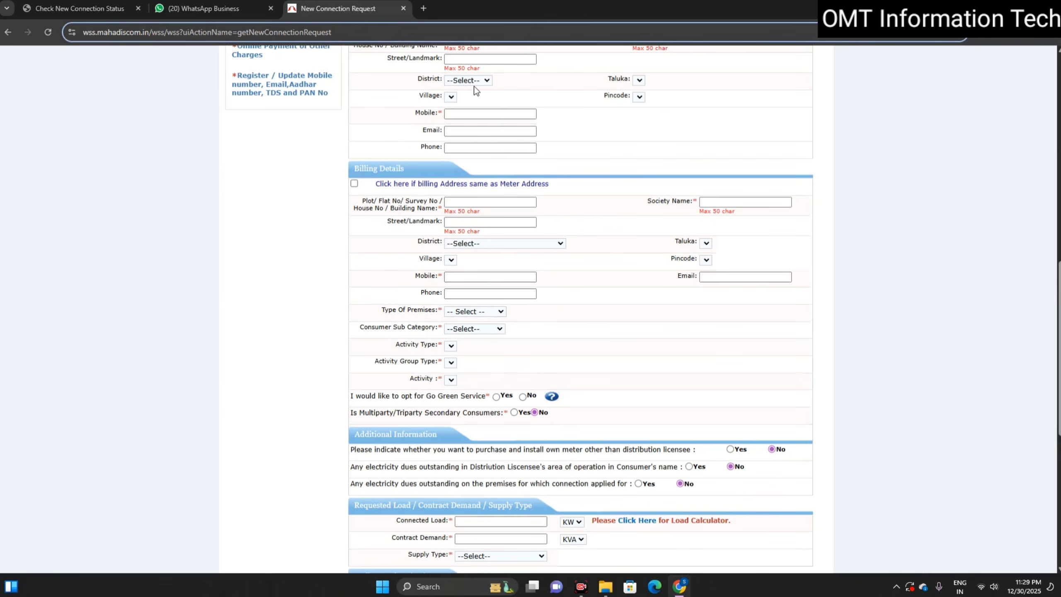
- Set the address district to YAVATMAL and taluka to UMARKHED
{"action": "left_click", "coordinate": [475, 82]}
{"action": "left_click", "coordinate": [464, 107]}
{"action": "left_click", "coordinate": [651, 80]}
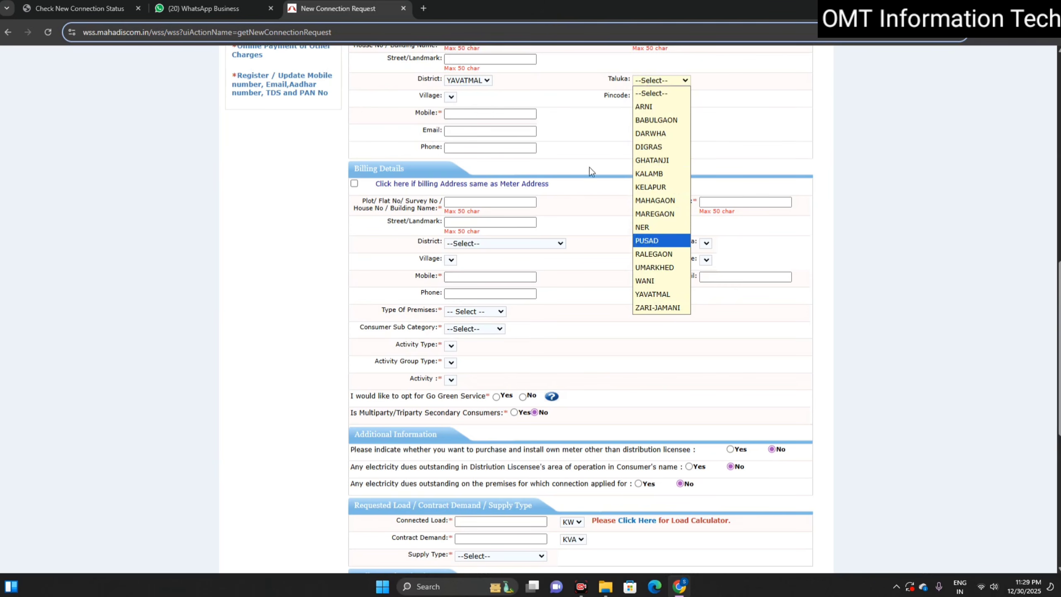
{"action": "left_click", "coordinate": [564, 103]}
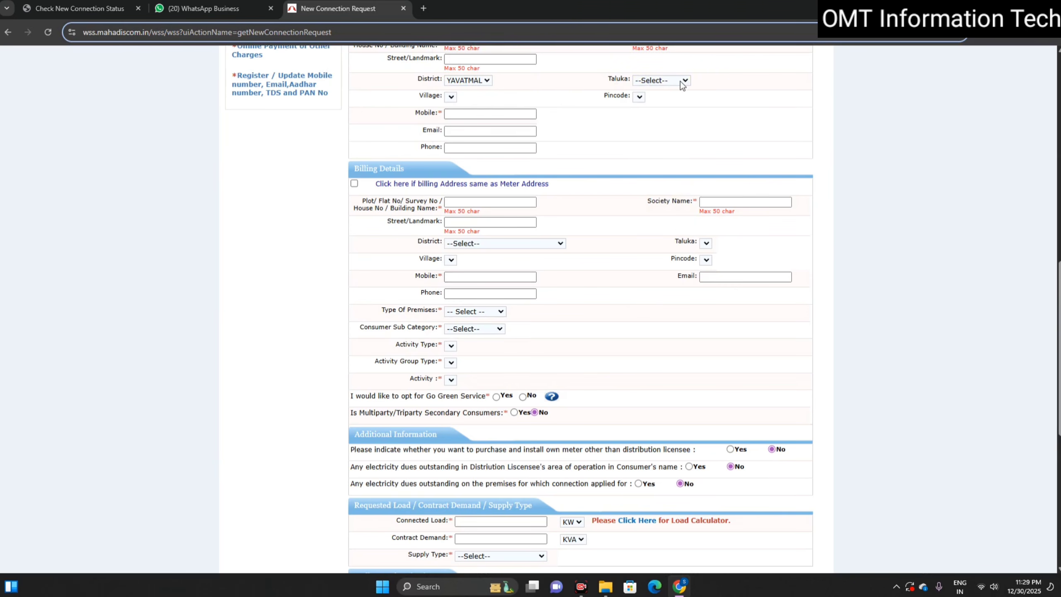
{"action": "left_click", "coordinate": [664, 80]}
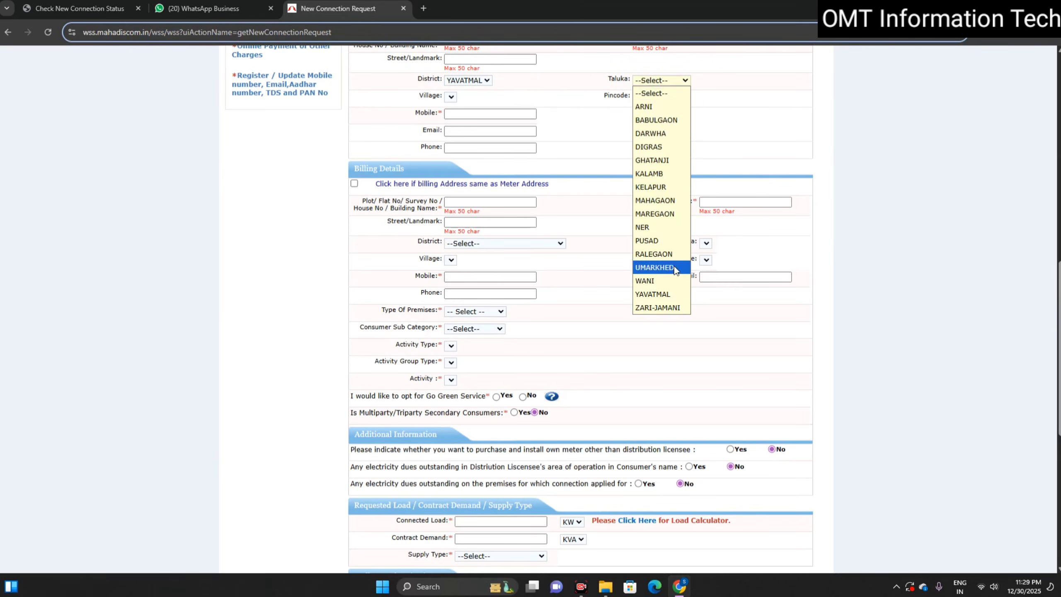
{"action": "left_click", "coordinate": [631, 158]}
- Set the village to Tiwarang and pincode to 445207-Akoli B.O
{"action": "left_click", "coordinate": [471, 93]}
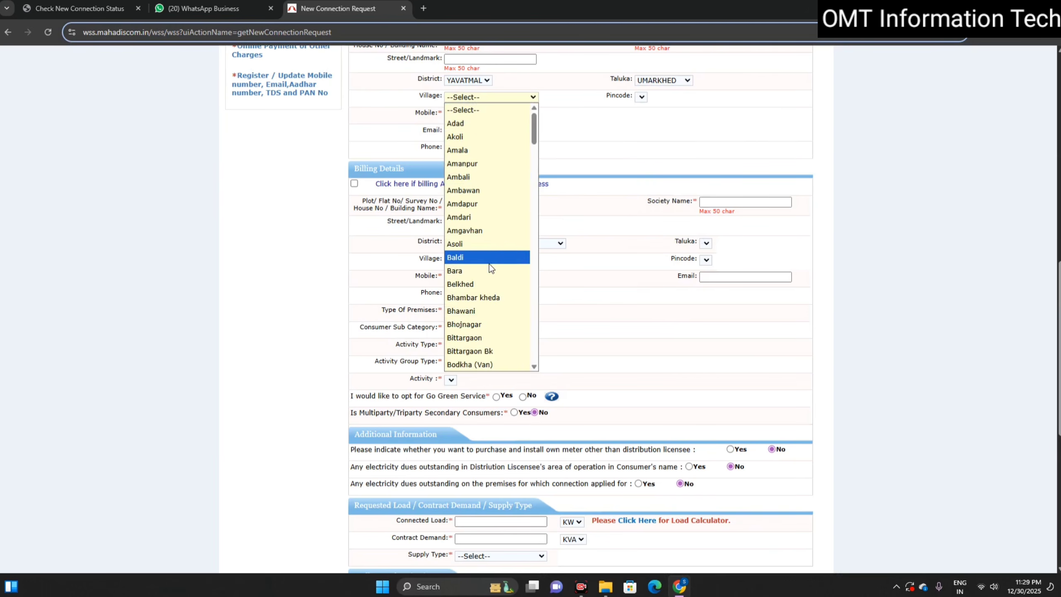
{"action": "scroll", "coordinate": [479, 267], "scroll_direction": "down", "scroll_amount": 5}
{"action": "scroll", "coordinate": [478, 266], "scroll_direction": "down", "scroll_amount": 20}
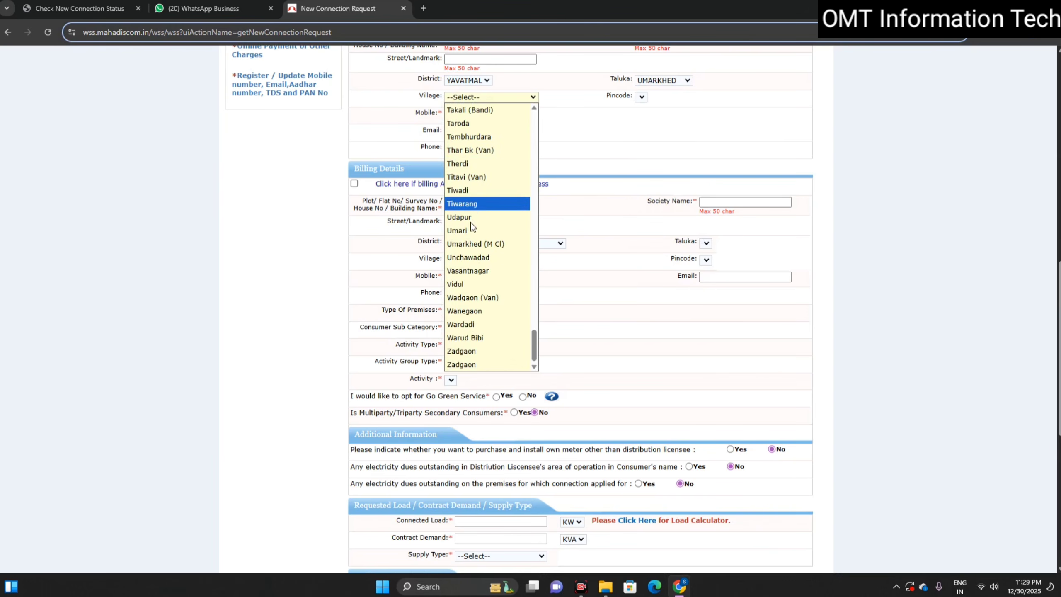
{"action": "left_click", "coordinate": [477, 205]}
{"action": "left_click", "coordinate": [673, 98]}
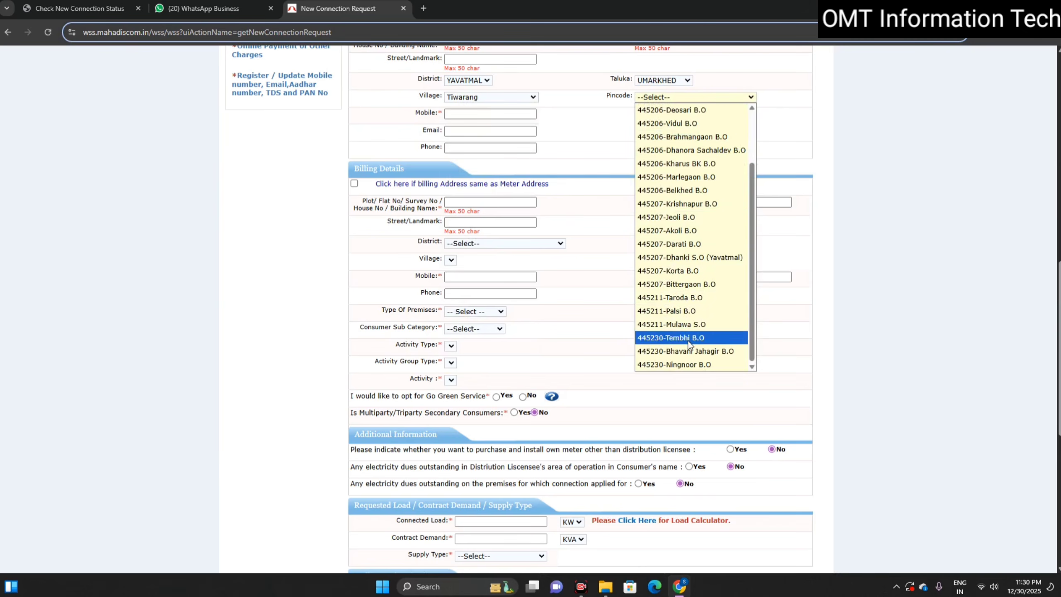
{"action": "scroll", "coordinate": [669, 150], "scroll_direction": "down", "scroll_amount": 2}
{"action": "scroll", "coordinate": [669, 149], "scroll_direction": "down", "scroll_amount": 3}
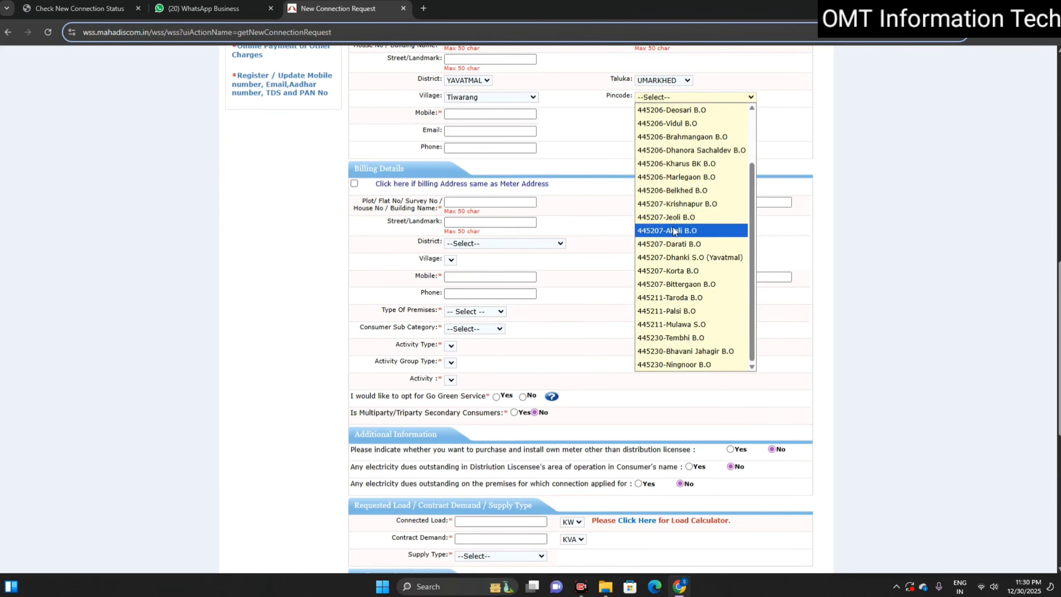
{"action": "left_click", "coordinate": [674, 230]}
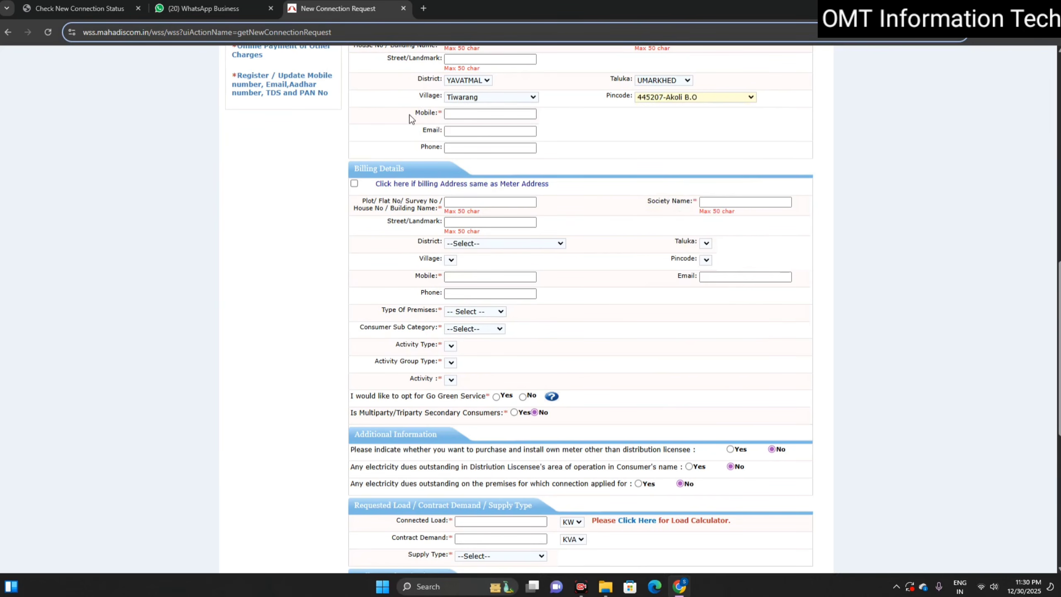
{"action": "left_click_drag", "start_coordinate": [413, 114], "coordinate": [460, 113]}
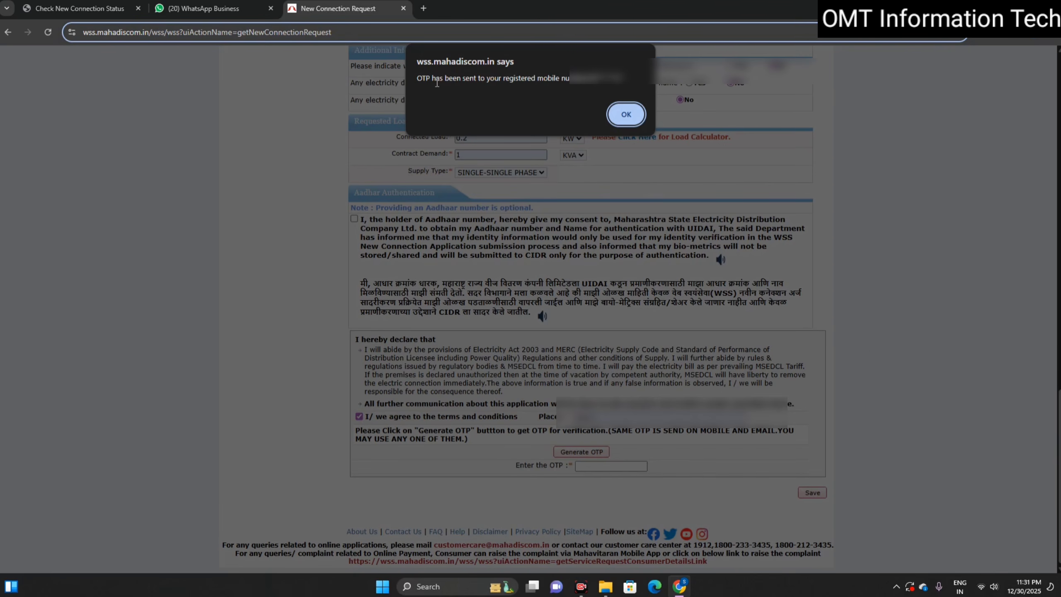
- Acknowledge the OTP alert, enter the emailed OTP, and save the application
{"action": "left_click_drag", "start_coordinate": [418, 79], "coordinate": [612, 81]}
{"action": "left_click", "coordinate": [626, 114]}
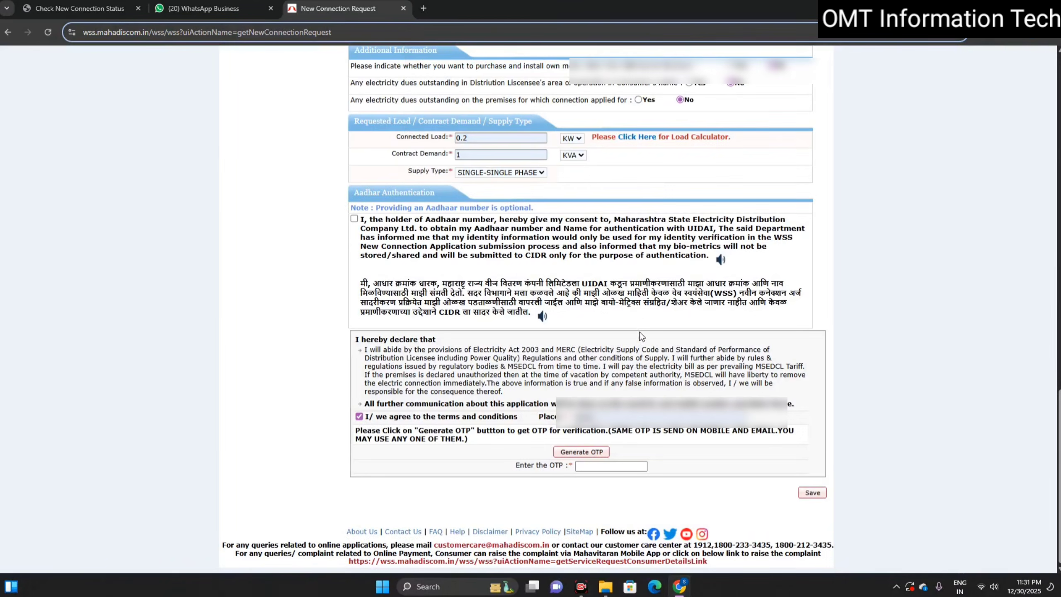
{"action": "left_click", "coordinate": [601, 464]}
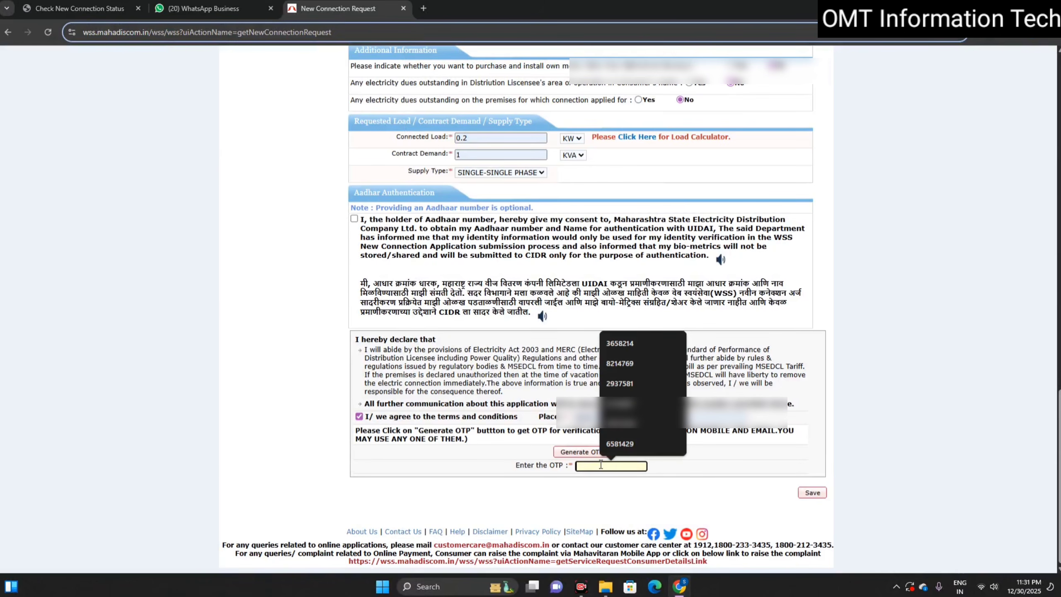
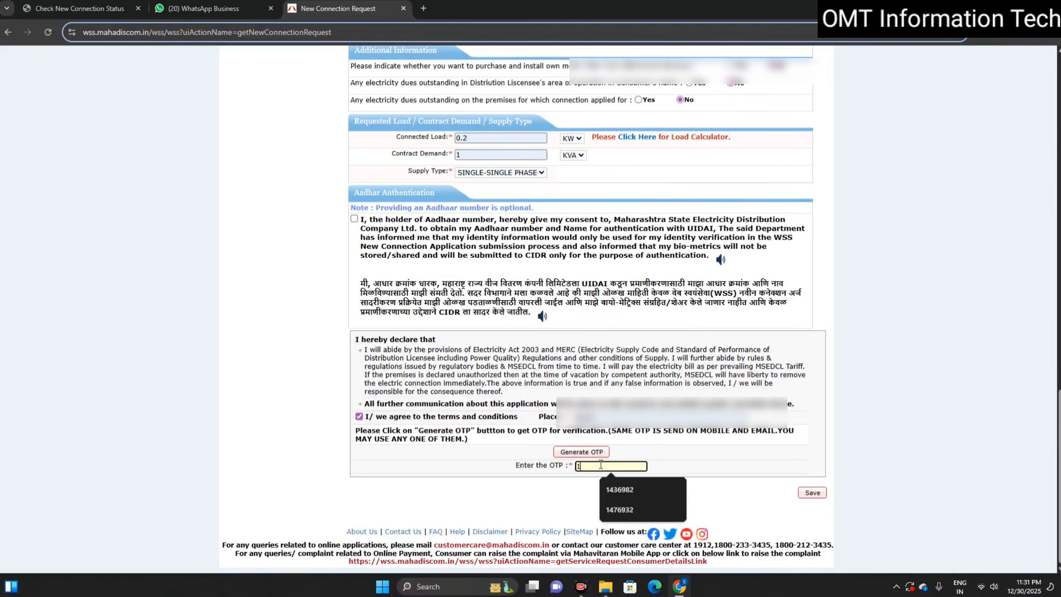
{"action": "key", "text": "BackSpace"}
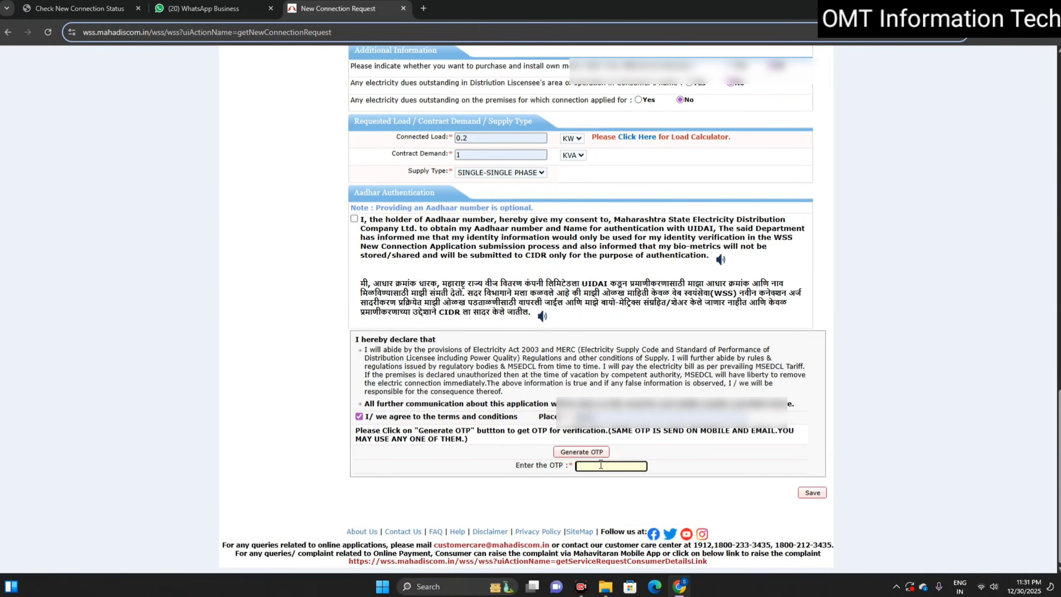
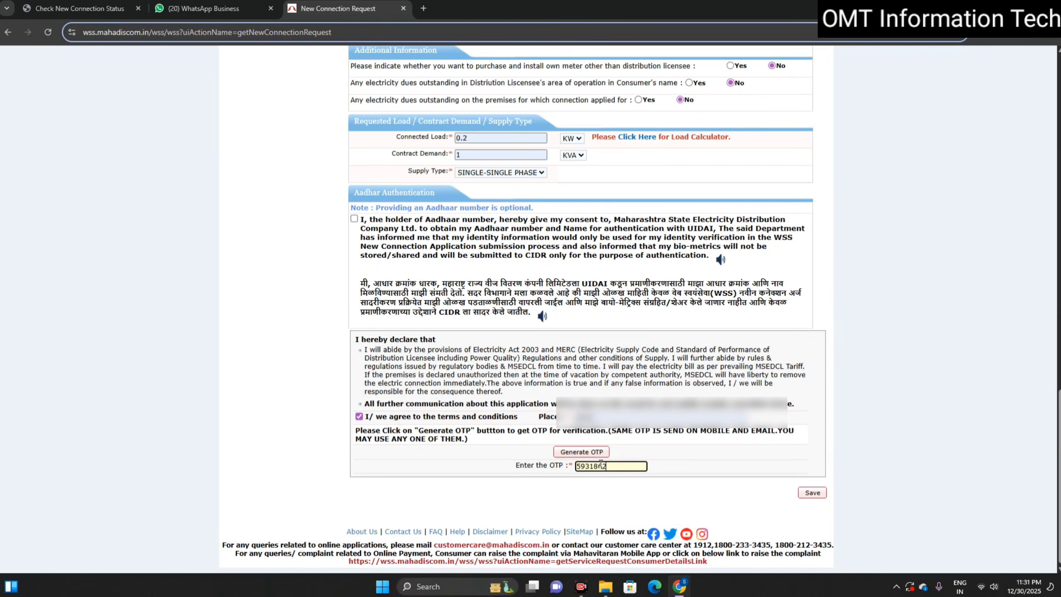
{"action": "left_click", "coordinate": [814, 494]}
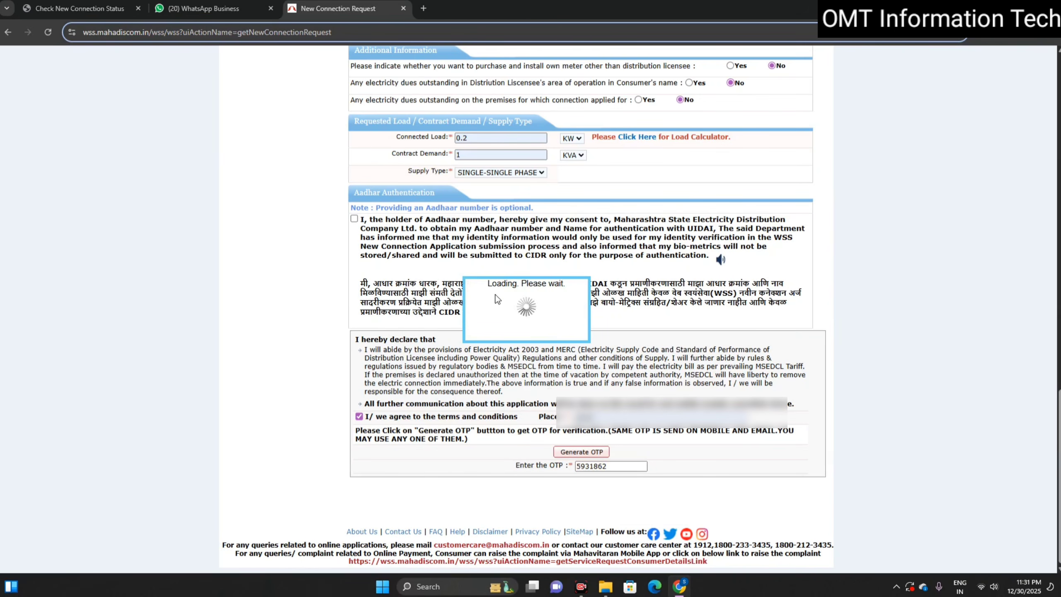
- In a new tab, search Google for 'electricity bill pay' via the recent suggestion
{"action": "left_click_drag", "start_coordinate": [488, 284], "coordinate": [567, 289]}
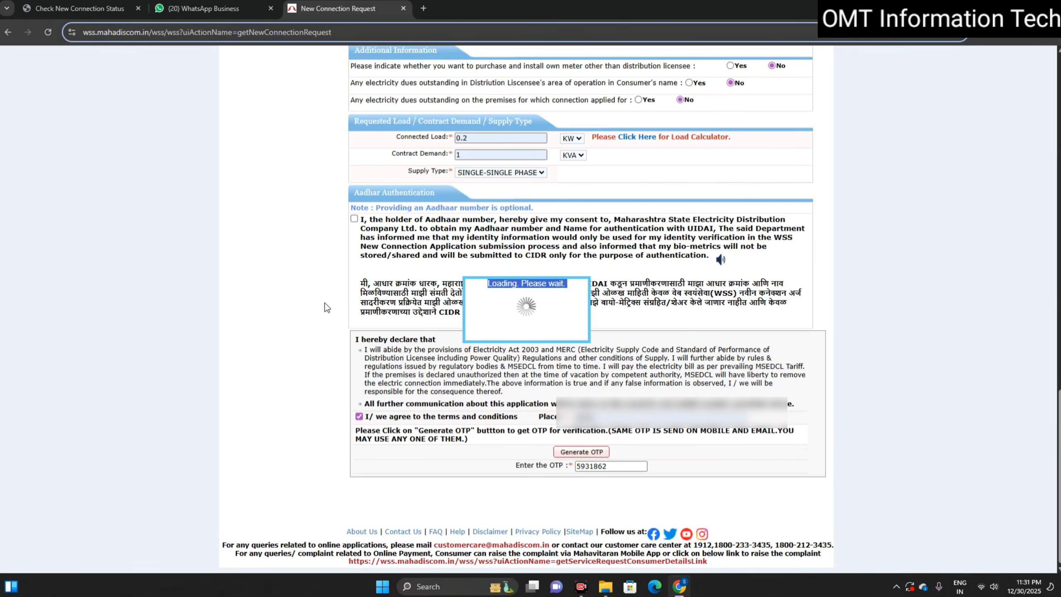
{"action": "left_click", "coordinate": [517, 307]}
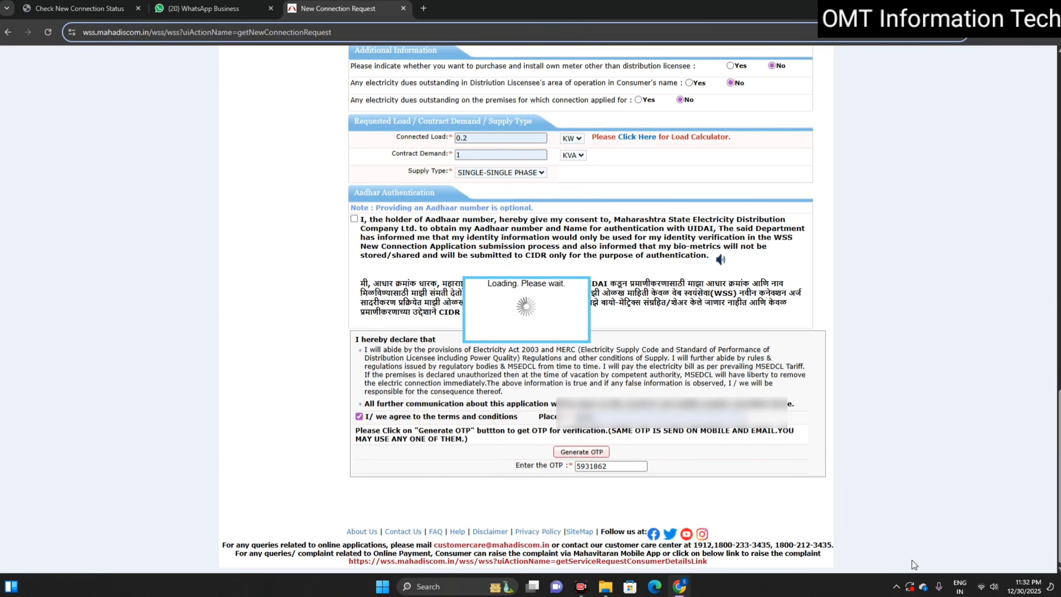
{"action": "left_click", "coordinate": [66, 2]}
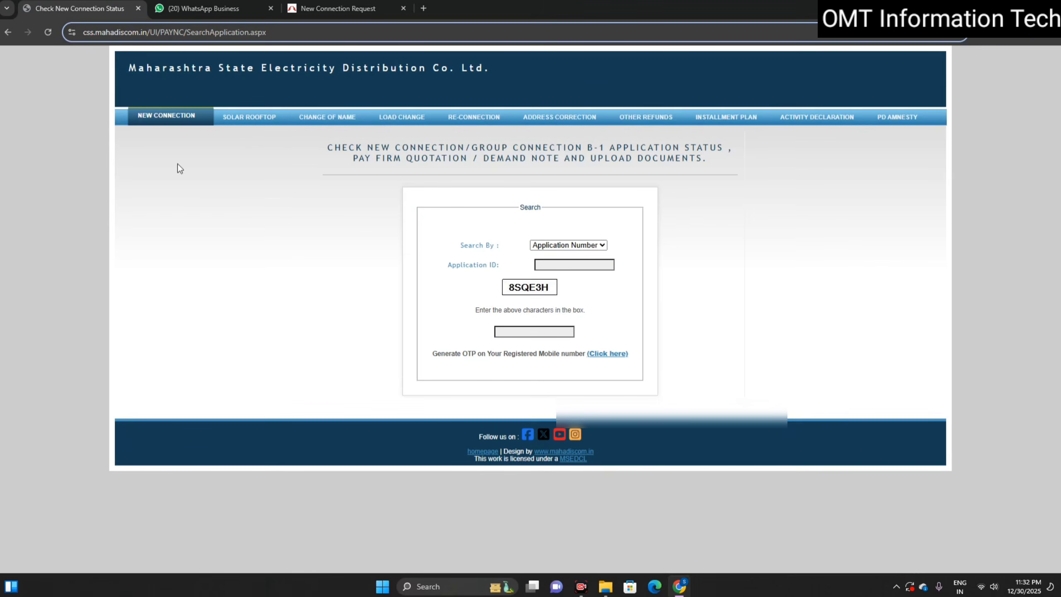
{"action": "left_click", "coordinate": [424, 8]}
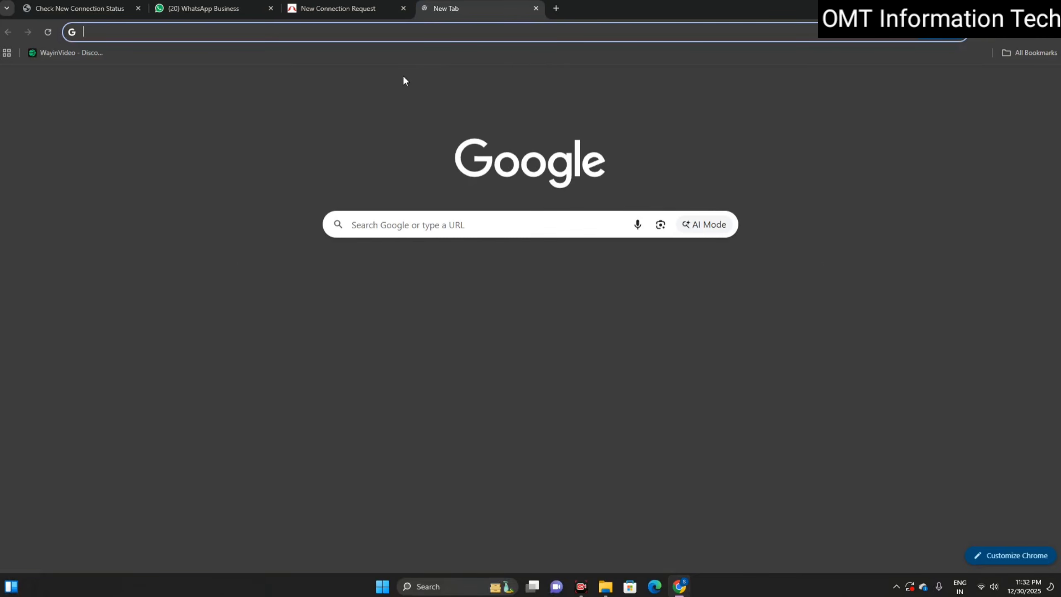
{"action": "left_click", "coordinate": [146, 30]}
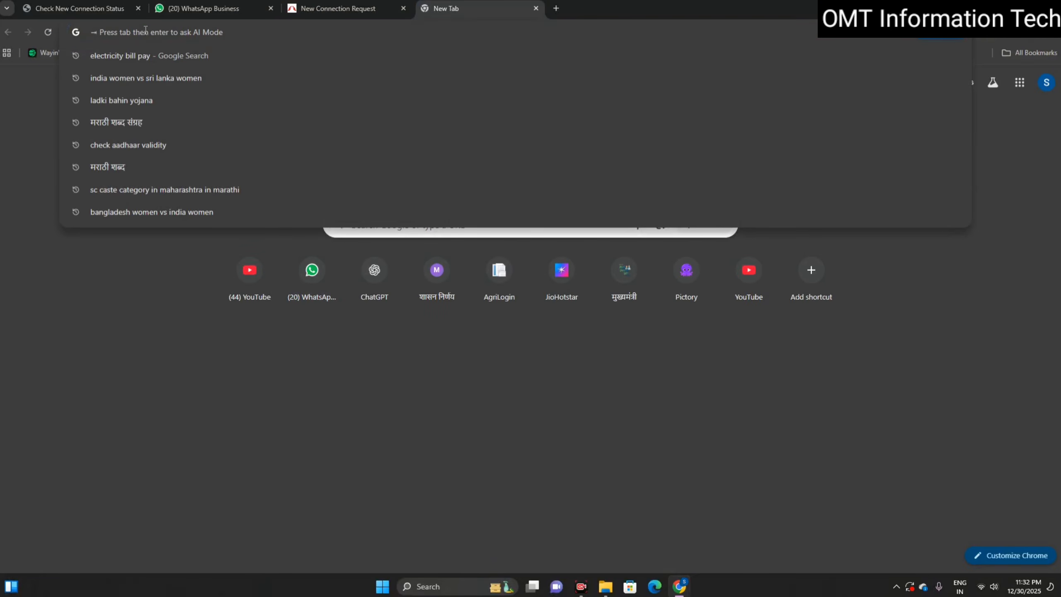
{"action": "left_click", "coordinate": [133, 50]}
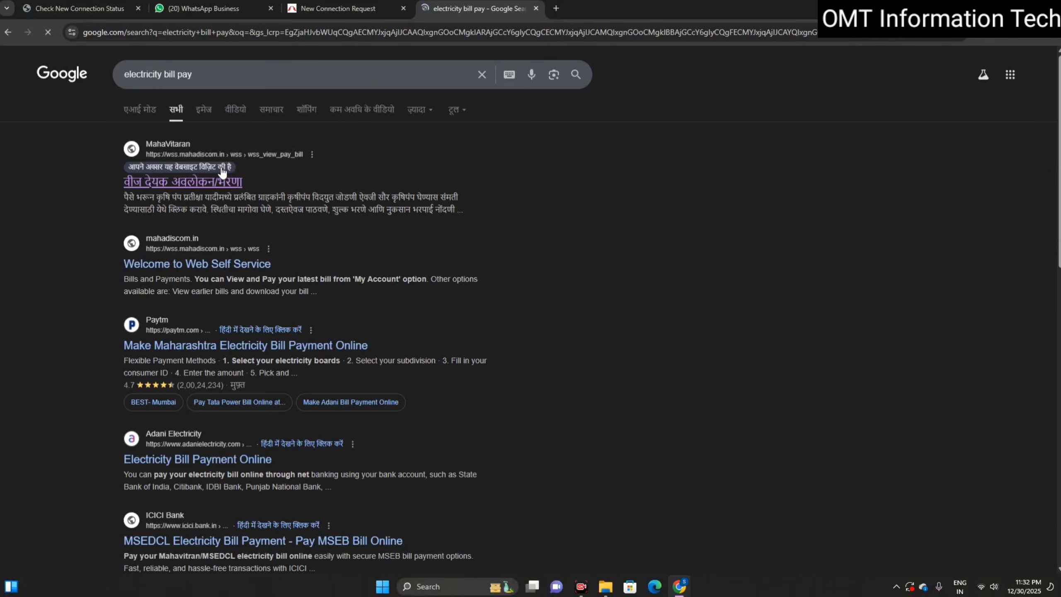
- Open the MahaVitaran View/Pay Bill page and scroll to the Track Status, Upload Documents, Pay Charges menu
{"action": "left_click", "coordinate": [210, 181]}
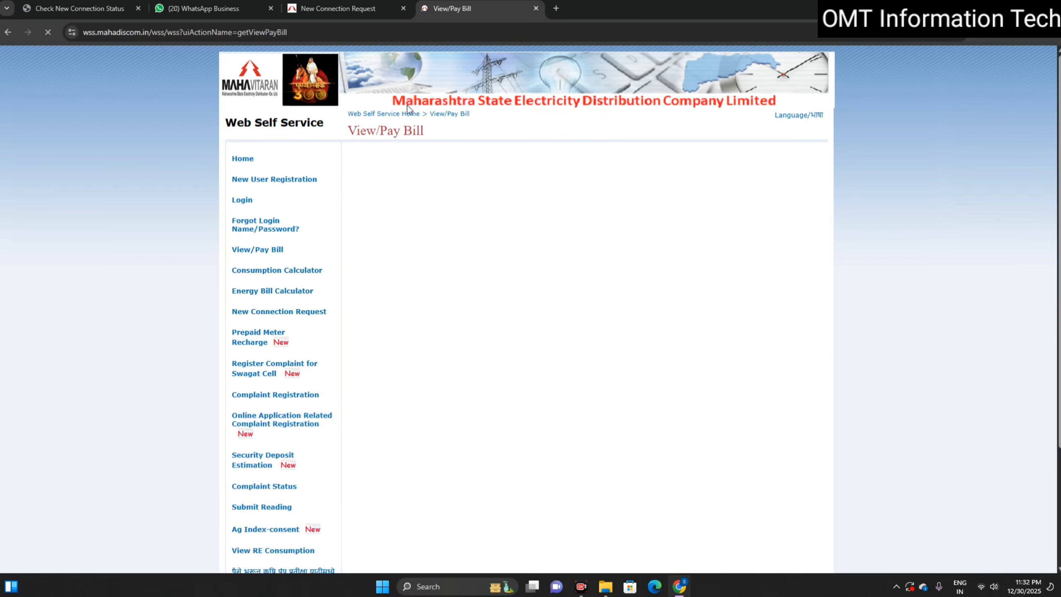
{"action": "scroll", "coordinate": [318, 234], "scroll_direction": "down", "scroll_amount": 5}
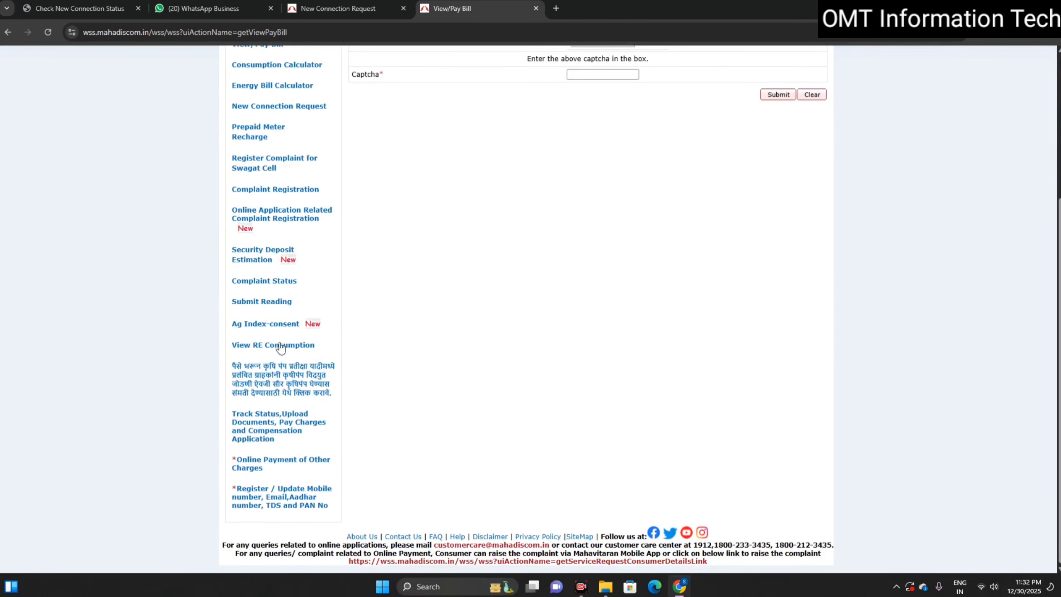
{"action": "mouse_move", "coordinate": [251, 413]}
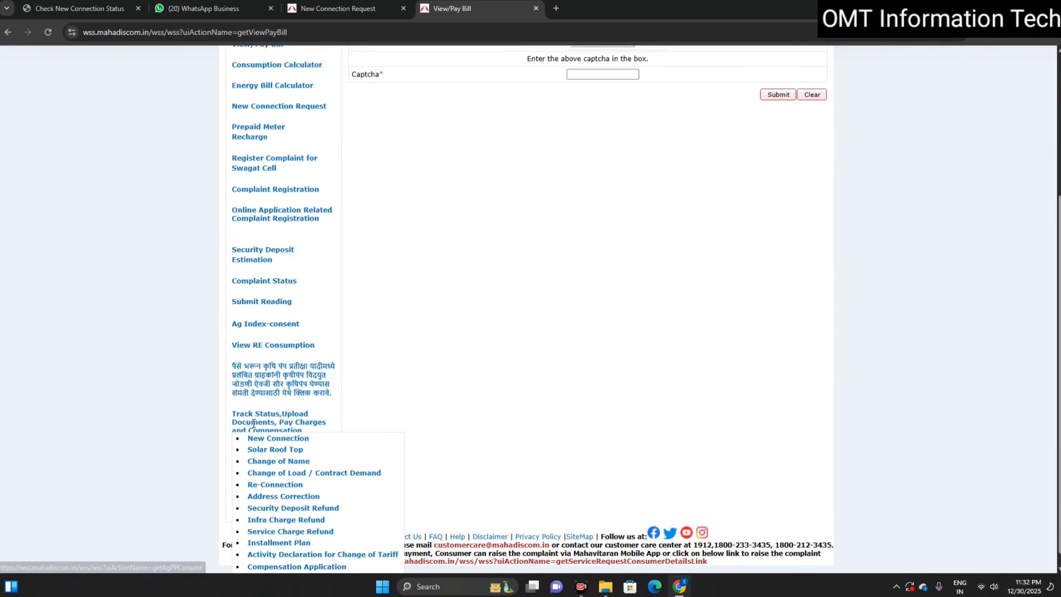
{"action": "scroll", "coordinate": [334, 386], "scroll_direction": "down", "scroll_amount": 1}
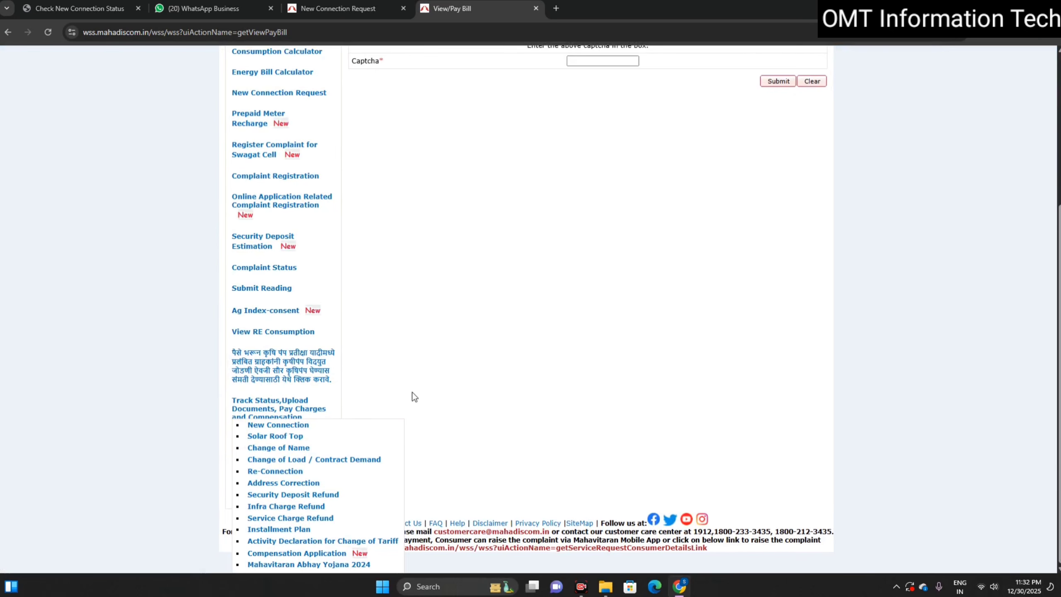
- Open the New Connection status search by Application Number and enter the captcha
{"action": "left_click_drag", "start_coordinate": [233, 400], "coordinate": [305, 408]}
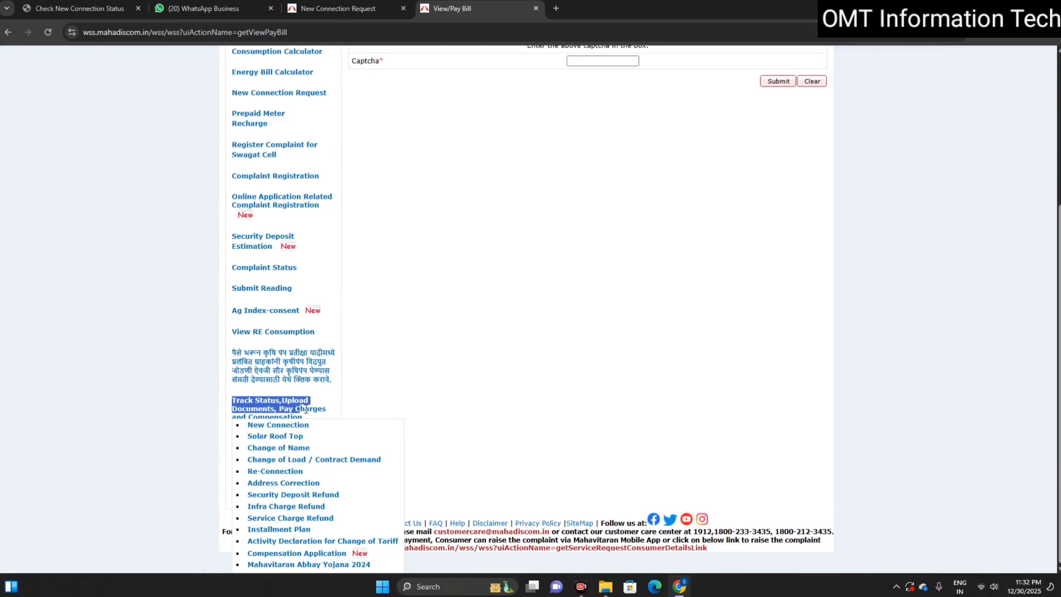
{"action": "left_click", "coordinate": [267, 424]}
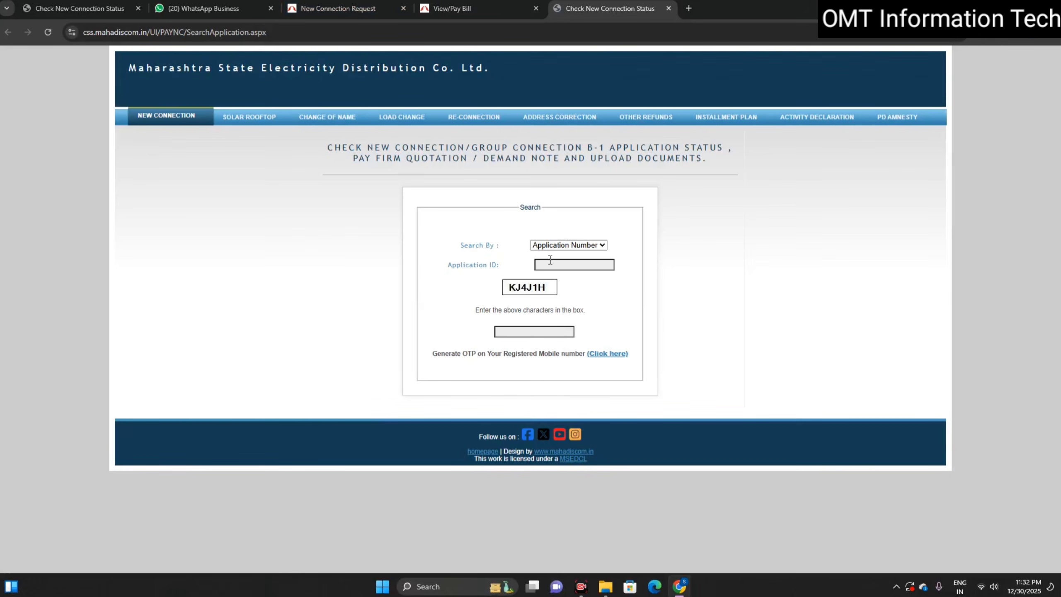
{"action": "left_click", "coordinate": [562, 245]}
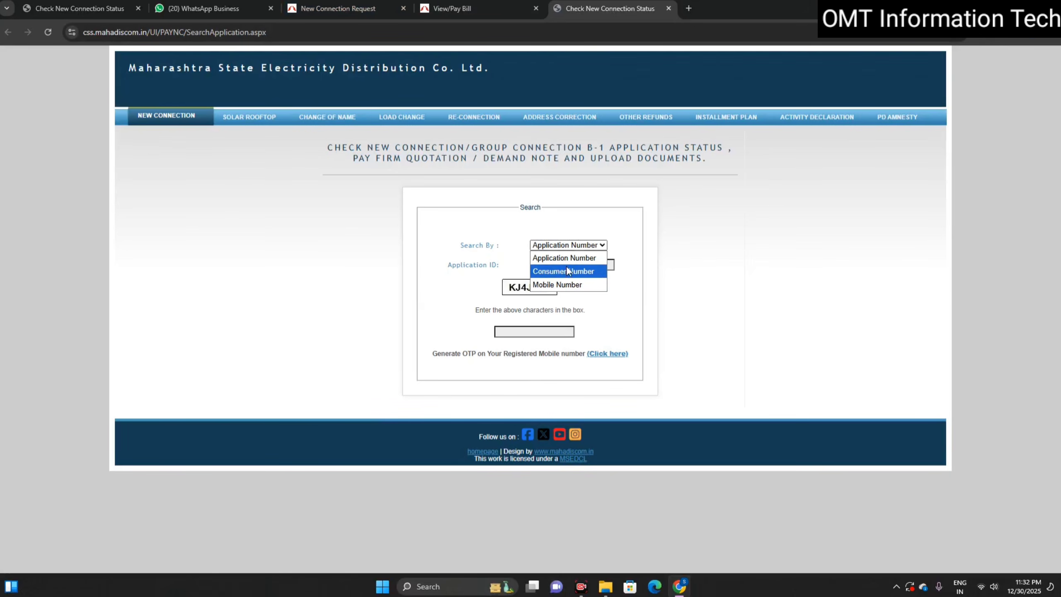
{"action": "left_click", "coordinate": [571, 256]}
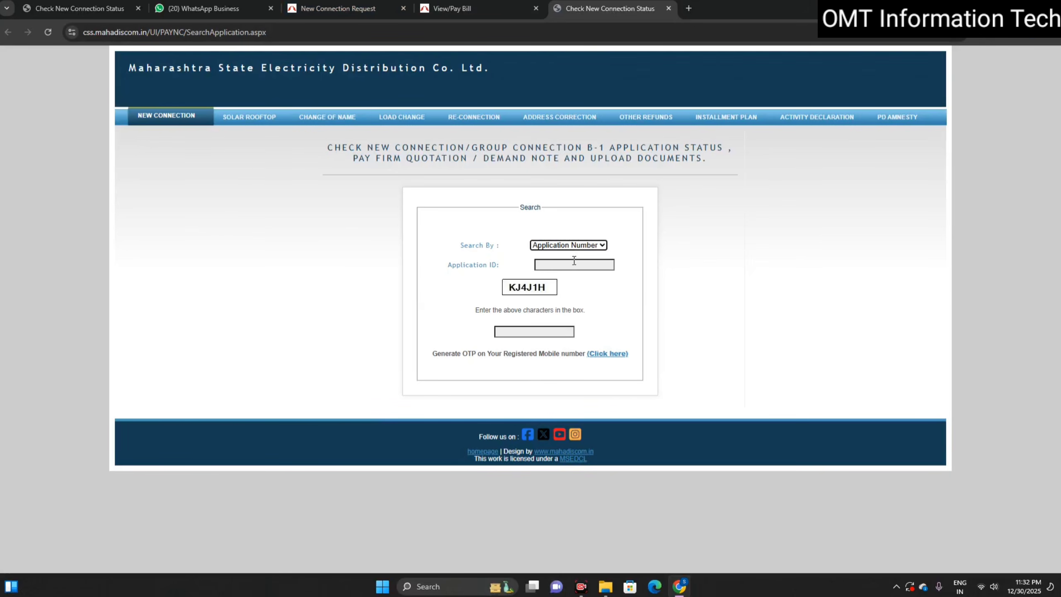
{"action": "left_click", "coordinate": [517, 333]}
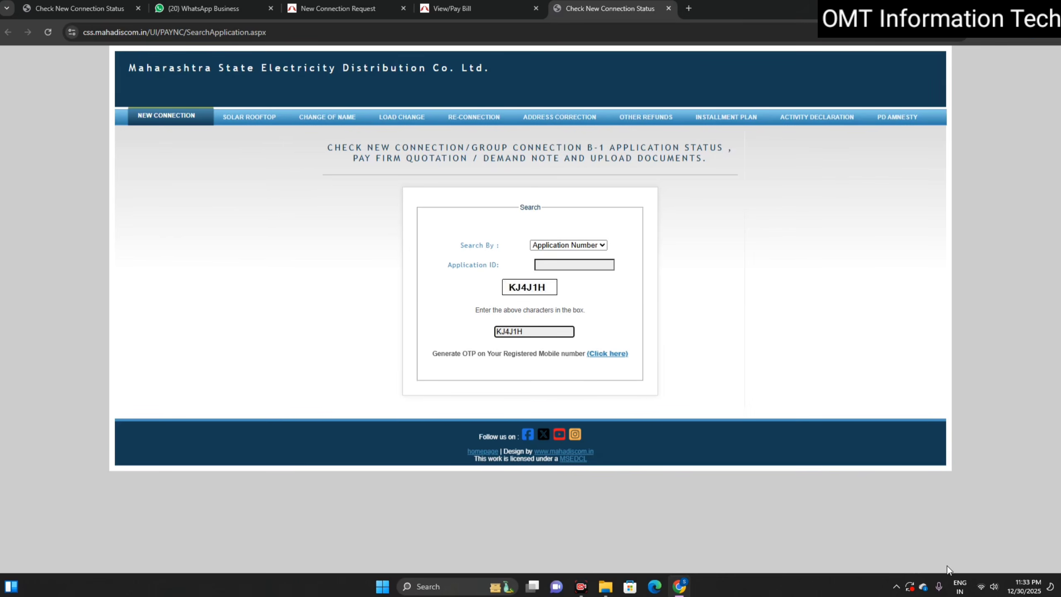
- Request an OTP to the registered mobile, enter the received code, and submit the search
{"action": "left_click", "coordinate": [920, 564]}
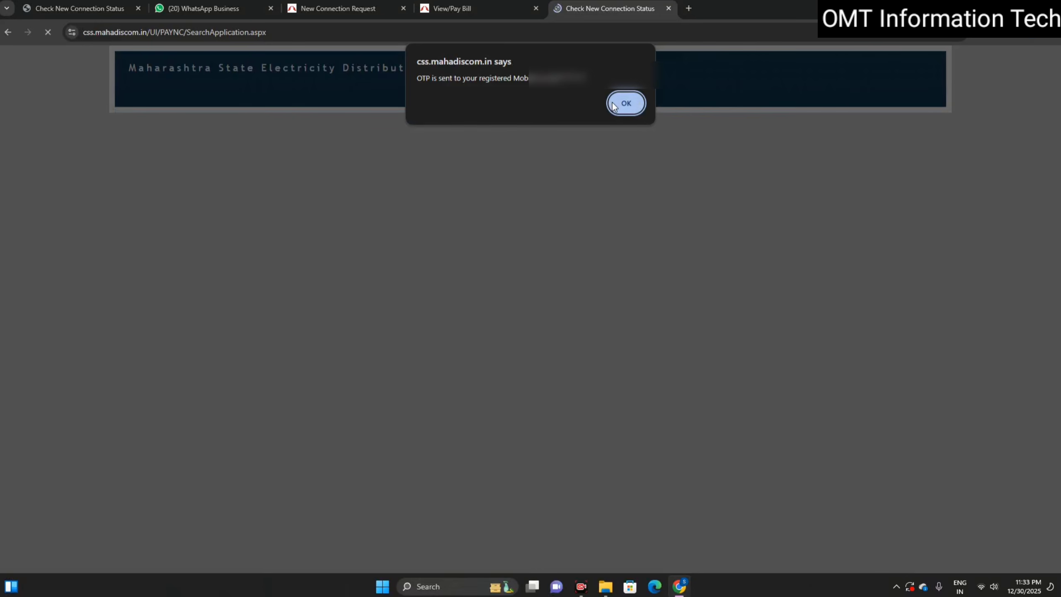
{"action": "left_click", "coordinate": [626, 103]}
{"action": "left_click", "coordinate": [550, 381]}
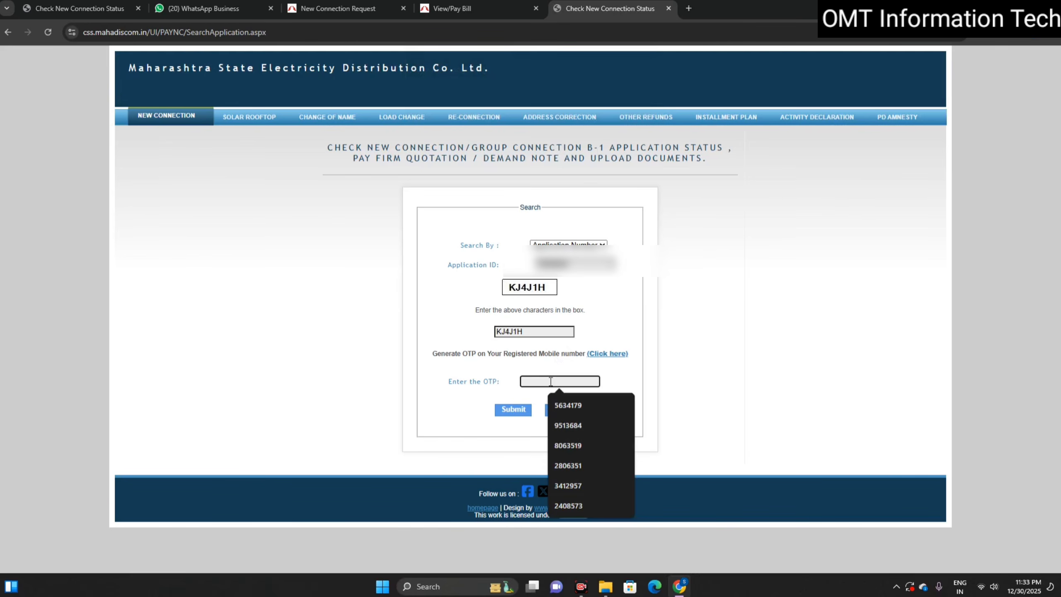
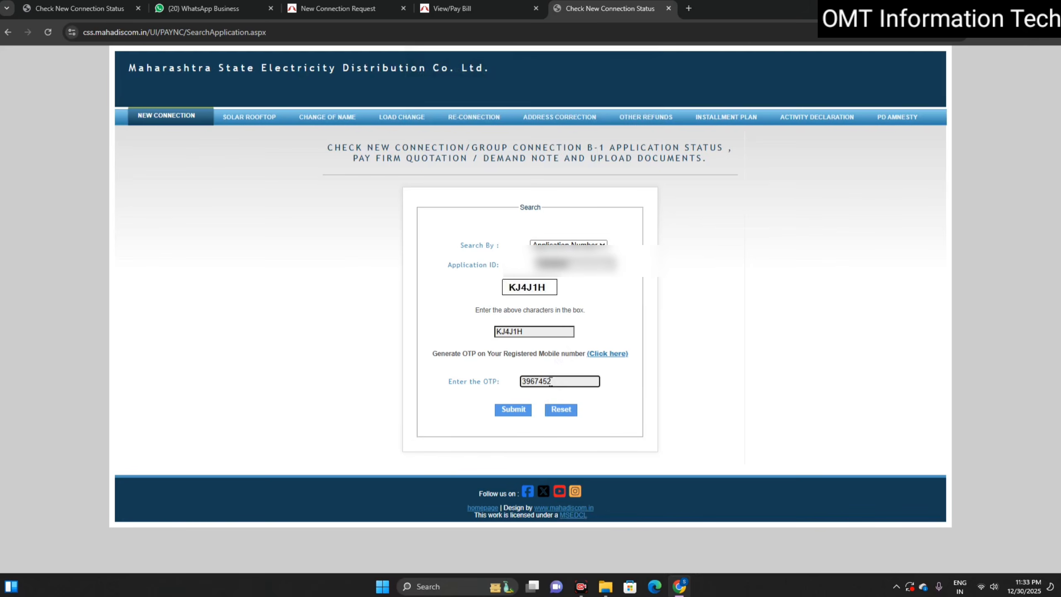
{"action": "left_click", "coordinate": [515, 409]}
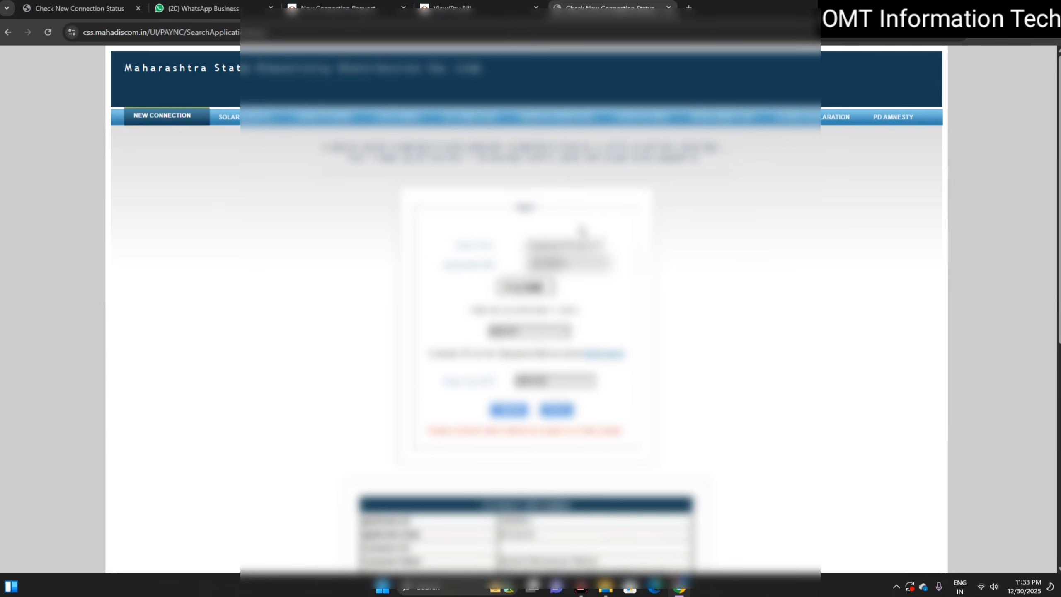
- Copy the Consumer Name value from the application details table
{"action": "scroll", "coordinate": [583, 232], "scroll_direction": "down", "scroll_amount": 2}
{"action": "scroll", "coordinate": [571, 255], "scroll_direction": "down", "scroll_amount": 5}
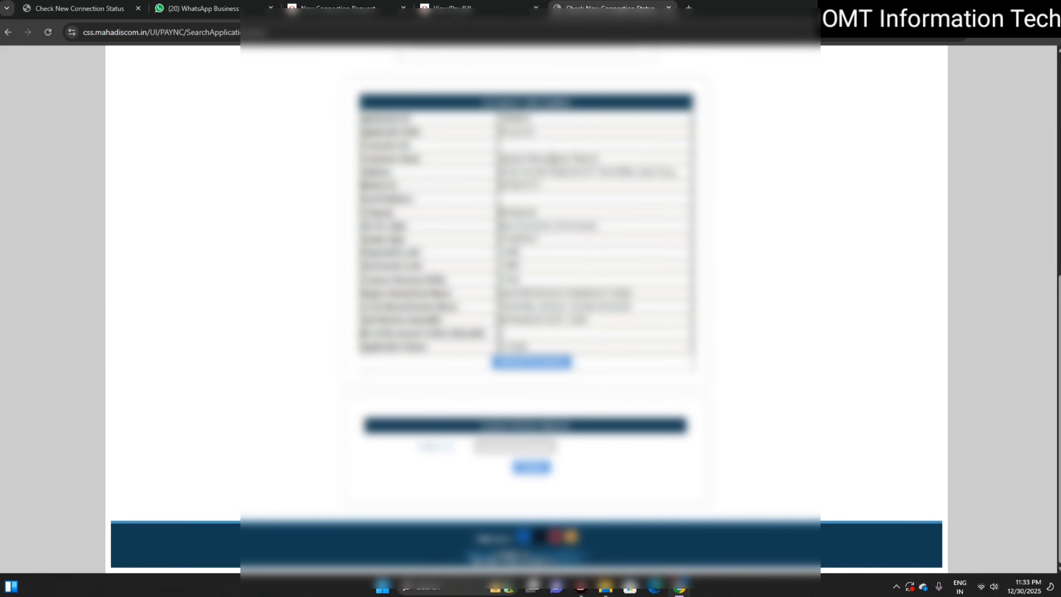
{"action": "triple_click", "coordinate": [547, 158]}
{"action": "right_click", "coordinate": [554, 160]}
{"action": "left_click", "coordinate": [583, 175]}
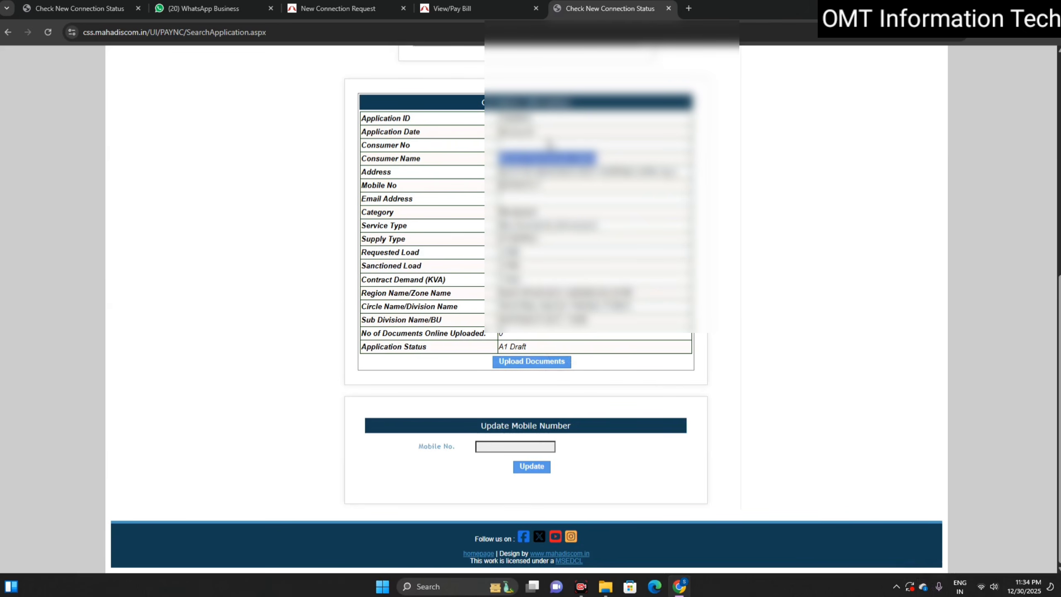
{"action": "left_click", "coordinate": [559, 252]}
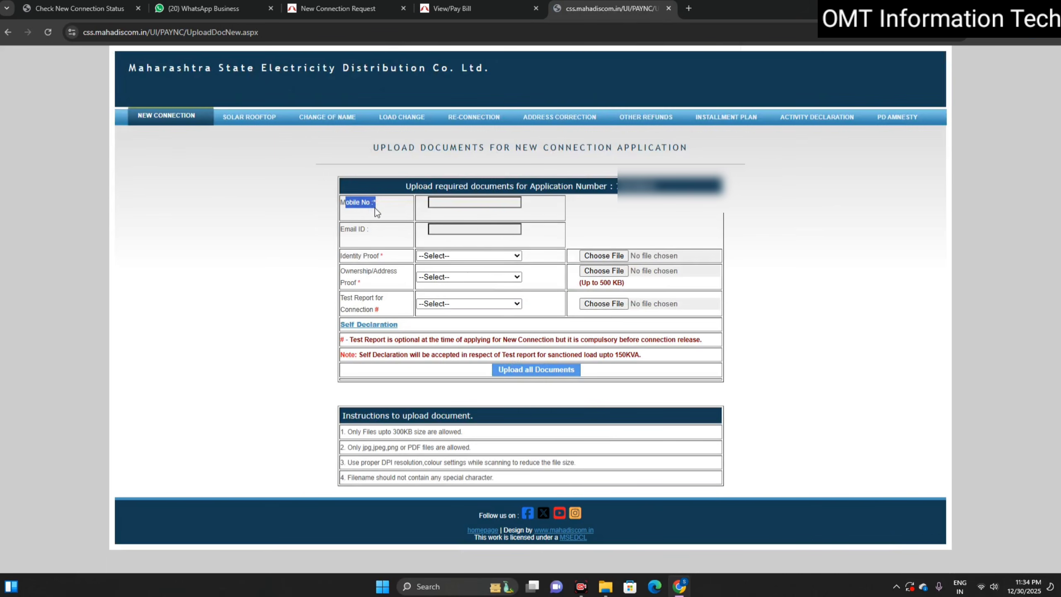
- Set identity proof to Collector/Govt Authorized Photo ID and address proof to Local Authority Tax Bill, then browse files
{"action": "left_click", "coordinate": [441, 256]}
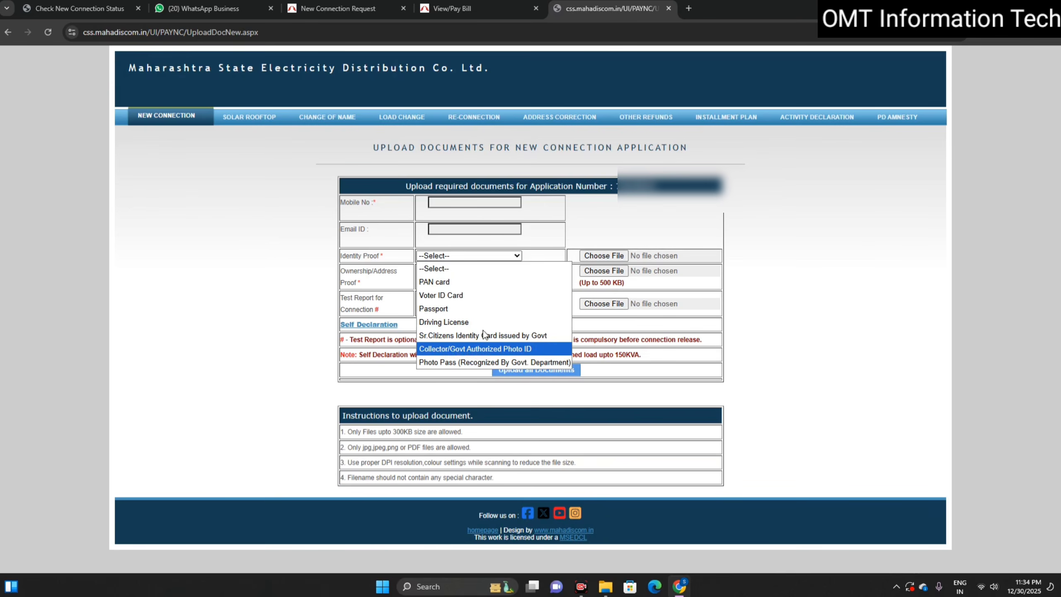
{"action": "left_click", "coordinate": [470, 347]}
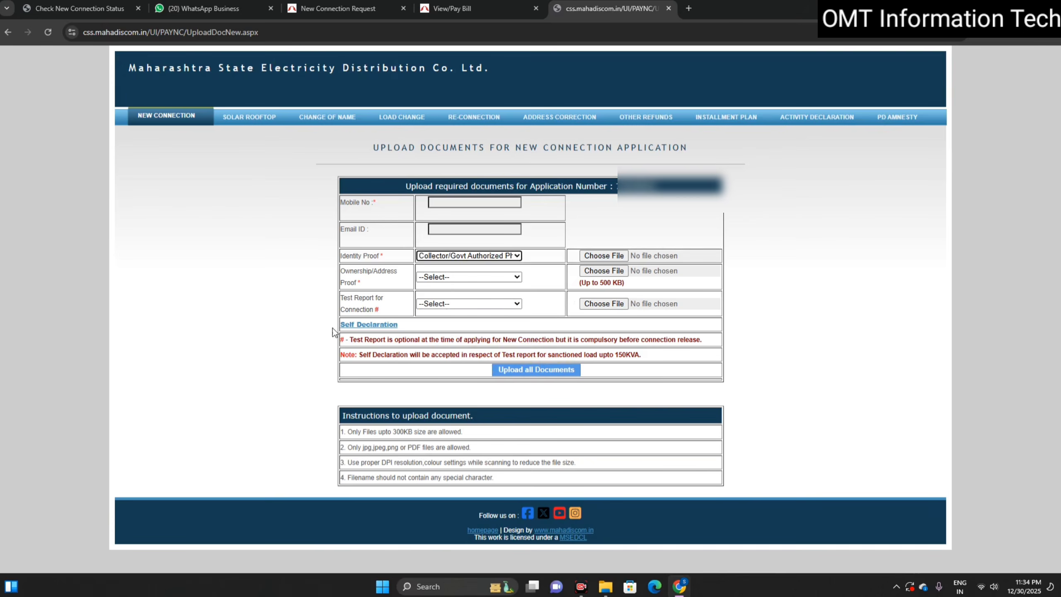
{"action": "left_click", "coordinate": [465, 280]}
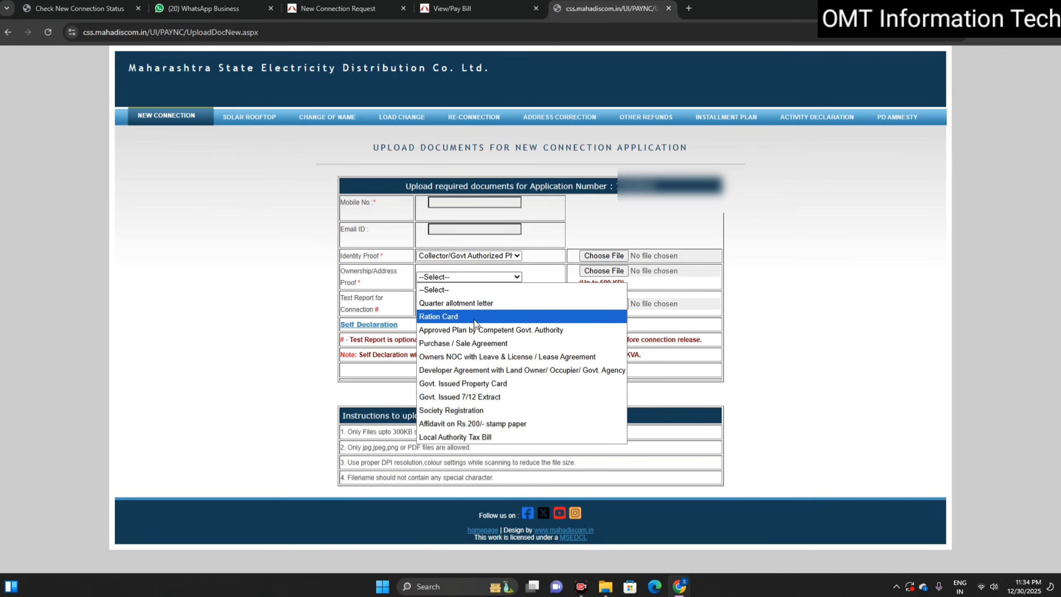
{"action": "left_click_drag", "start_coordinate": [340, 281], "coordinate": [378, 288]}
{"action": "left_click", "coordinate": [381, 271]}
{"action": "left_click", "coordinate": [438, 276]}
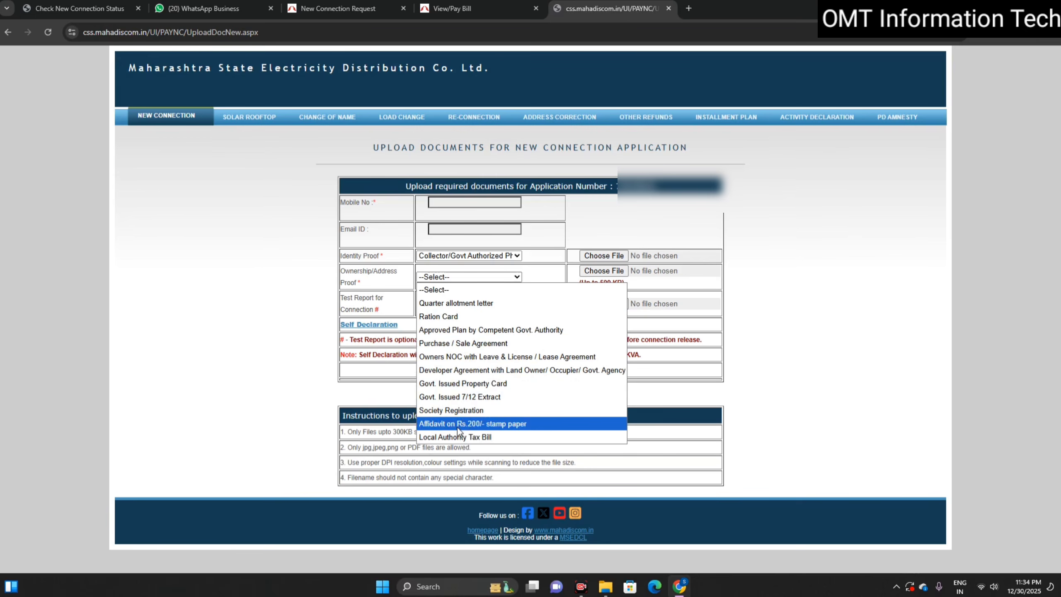
{"action": "left_click", "coordinate": [502, 439]}
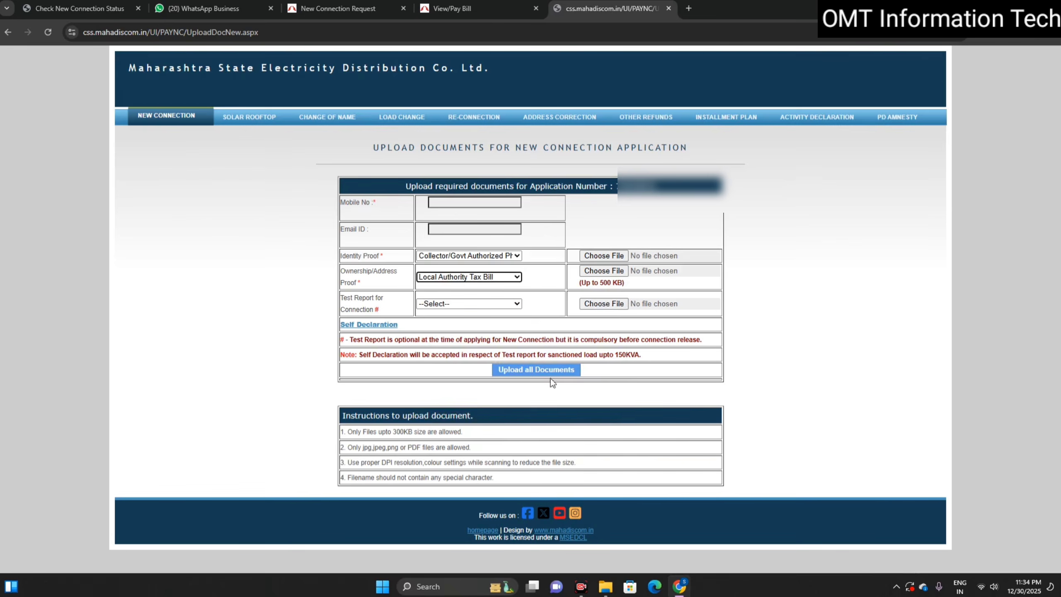
{"action": "left_click", "coordinate": [596, 256]}
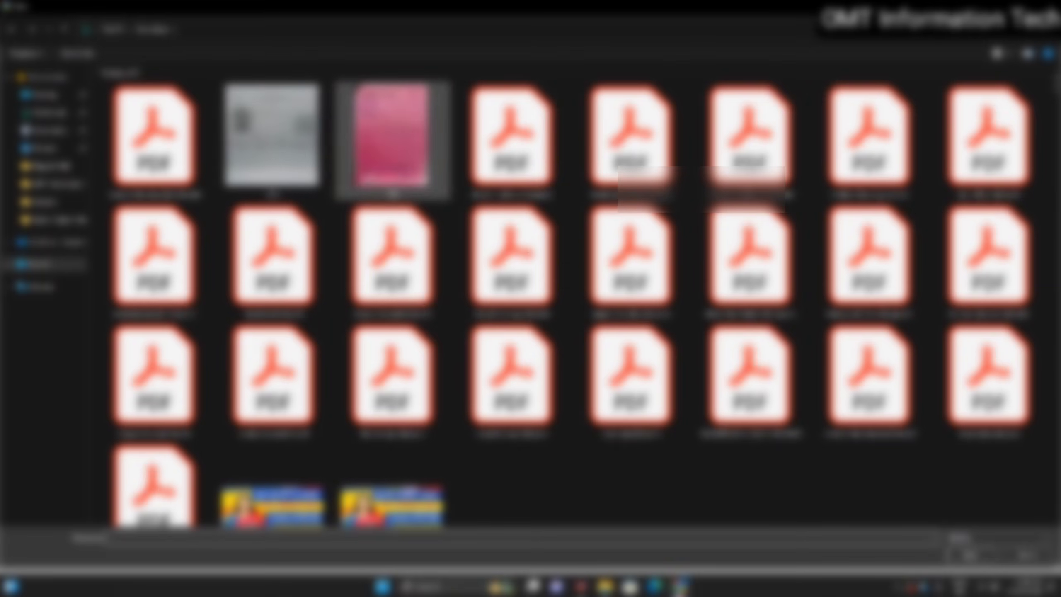
- Attach ADH.jpeg as the identity proof and TES.jpeg as the address proof
{"action": "double_click", "coordinate": [274, 144]}
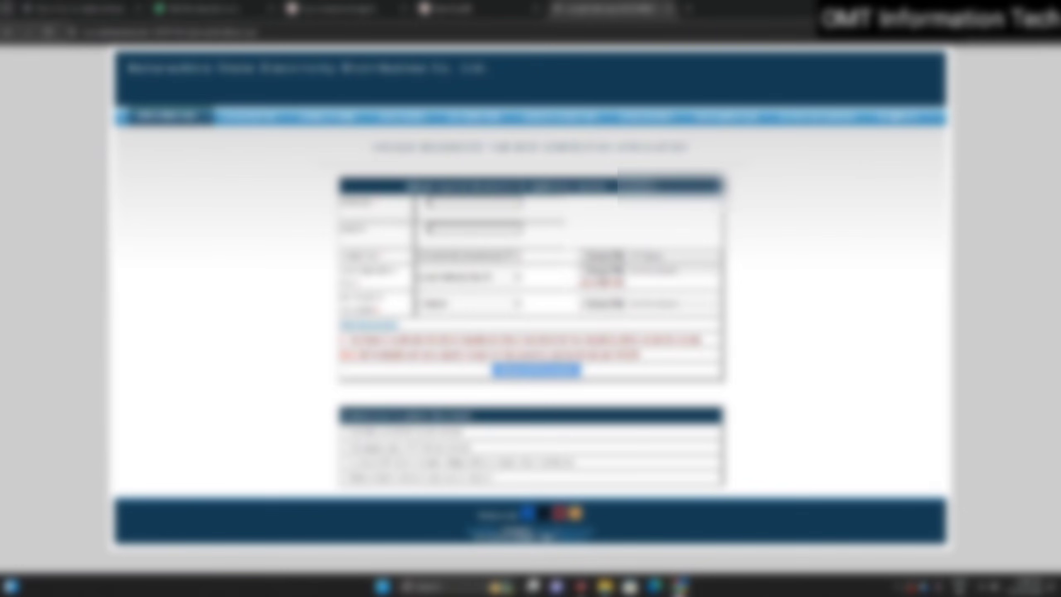
{"action": "left_click", "coordinate": [600, 272]}
{"action": "double_click", "coordinate": [390, 126]}
- Try uploading all documents and dismiss the confirmation, reminder and required-field alerts
{"action": "left_click", "coordinate": [542, 366]}
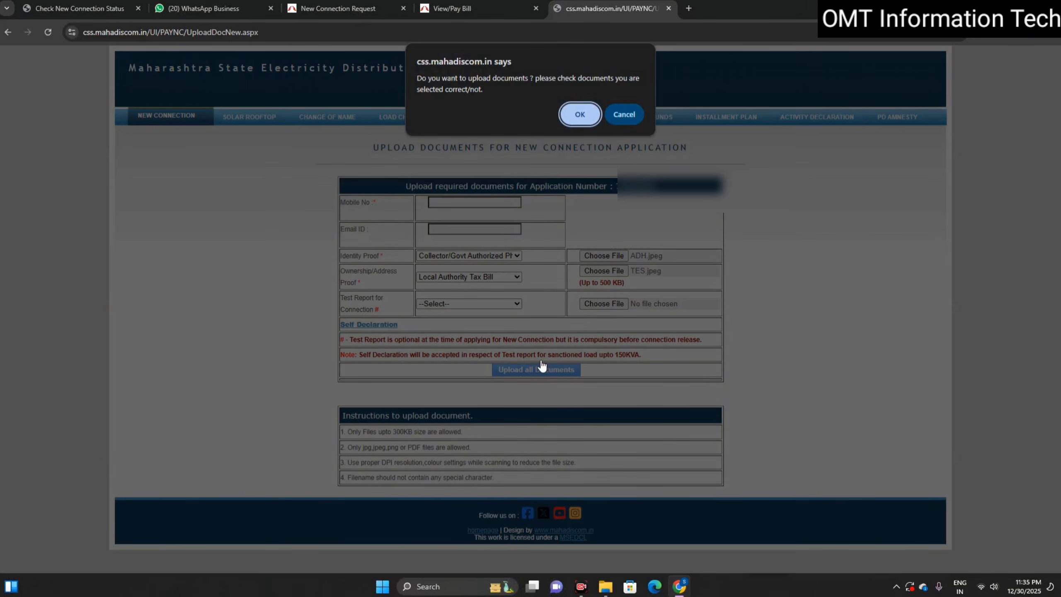
{"action": "left_click", "coordinate": [627, 118]}
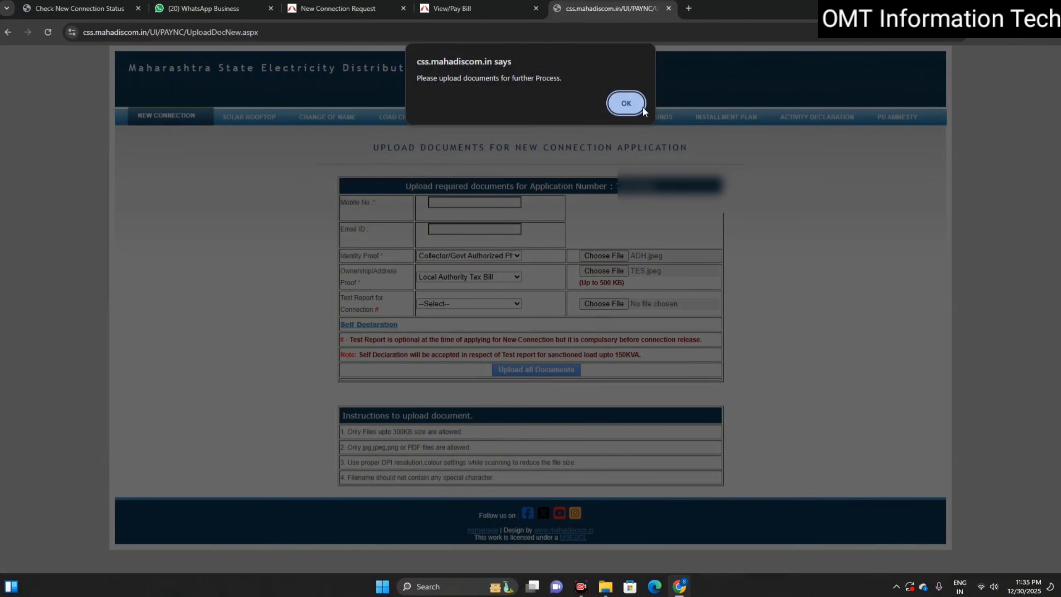
{"action": "left_click", "coordinate": [627, 112]}
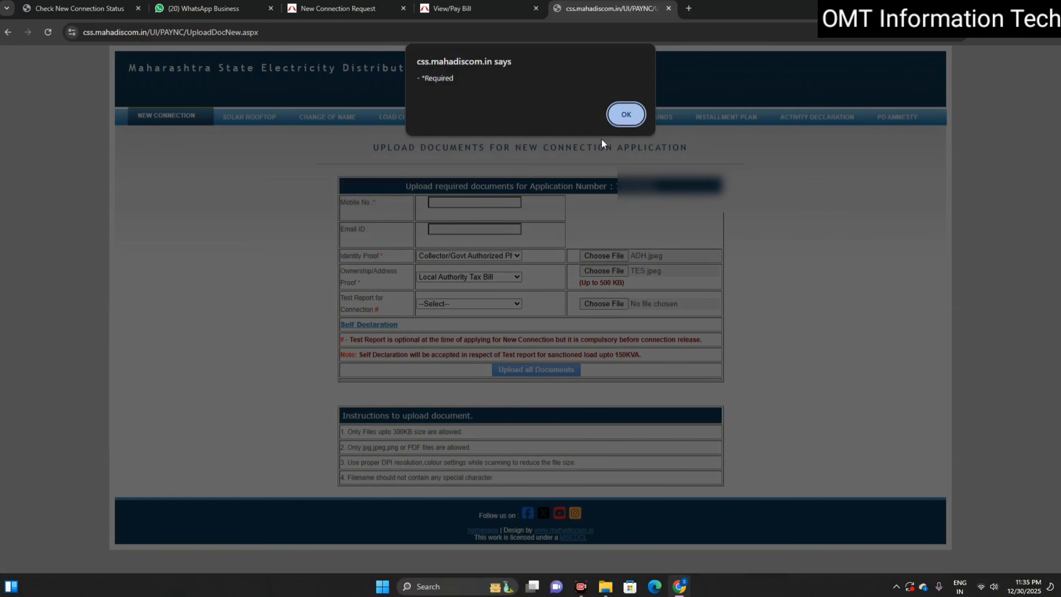
{"action": "left_click", "coordinate": [626, 115]}
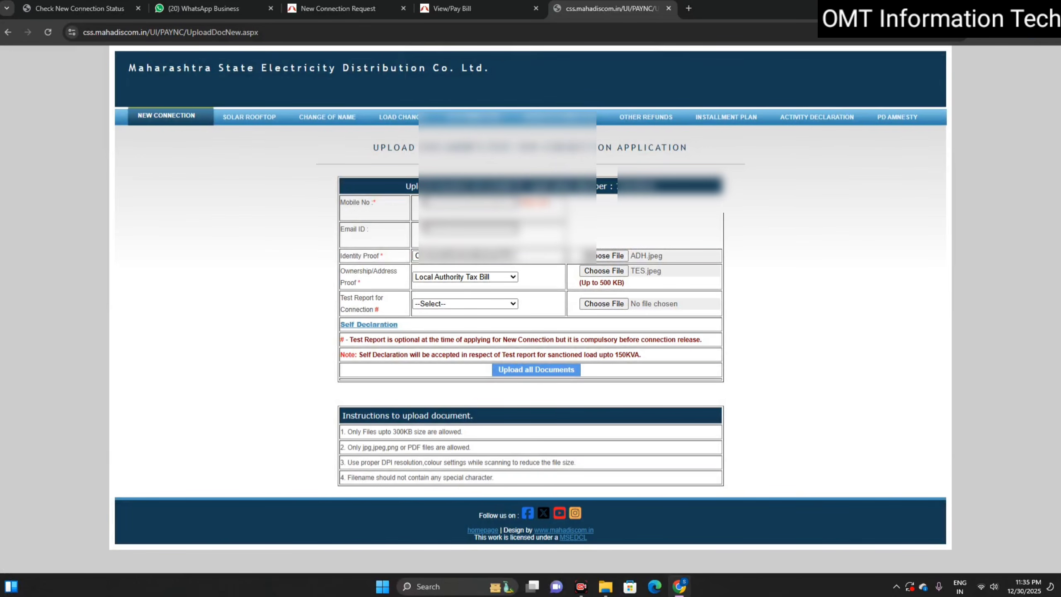
- Fill in the saved mobile number and upload all documents, confirming each prompt
{"action": "left_click", "coordinate": [496, 205]}
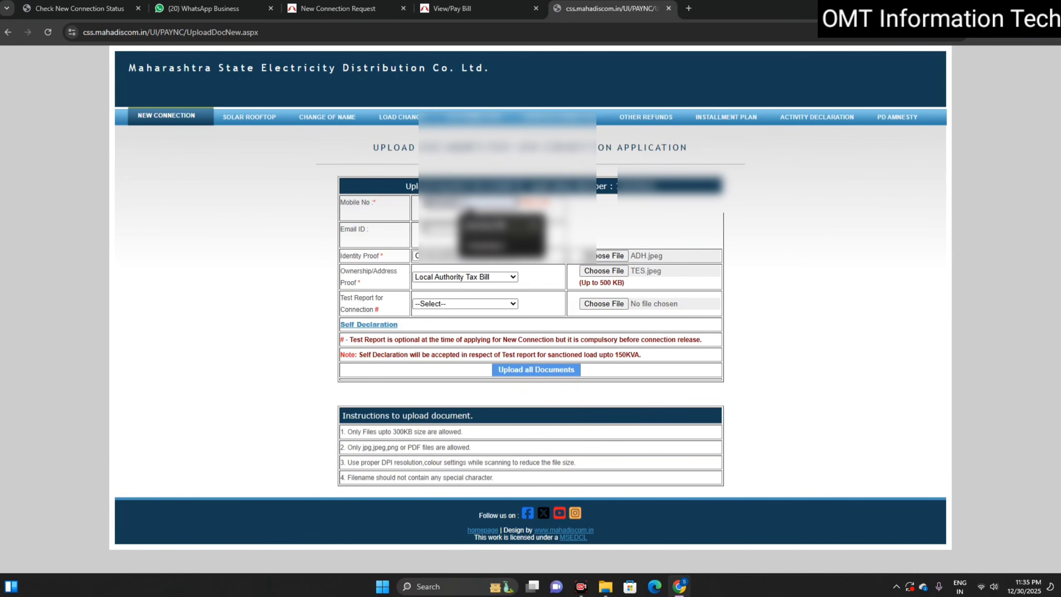
{"action": "left_click", "coordinate": [499, 225]}
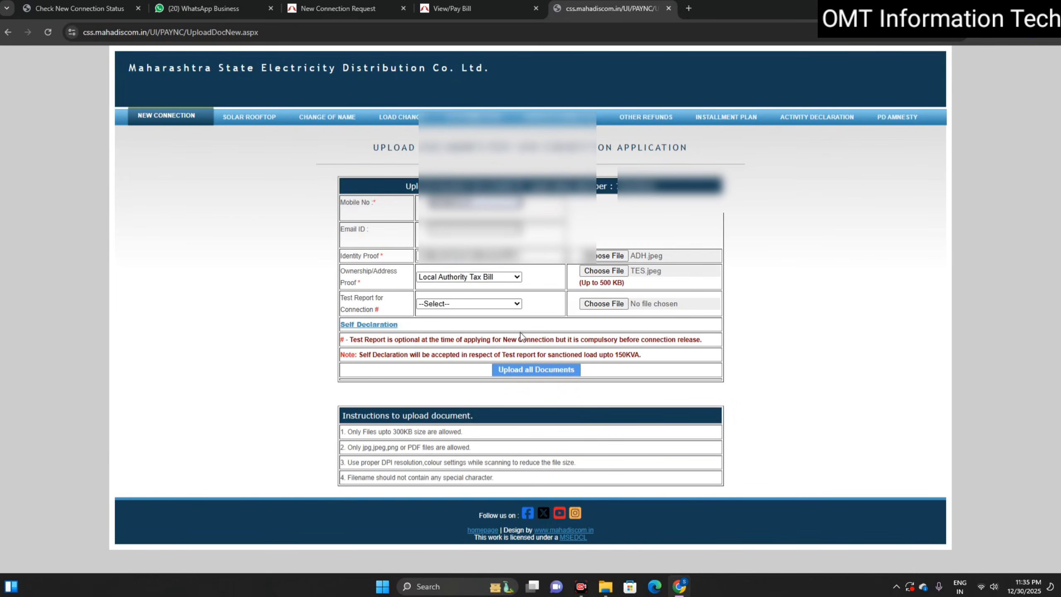
{"action": "left_click", "coordinate": [525, 366]}
{"action": "left_click", "coordinate": [581, 115]}
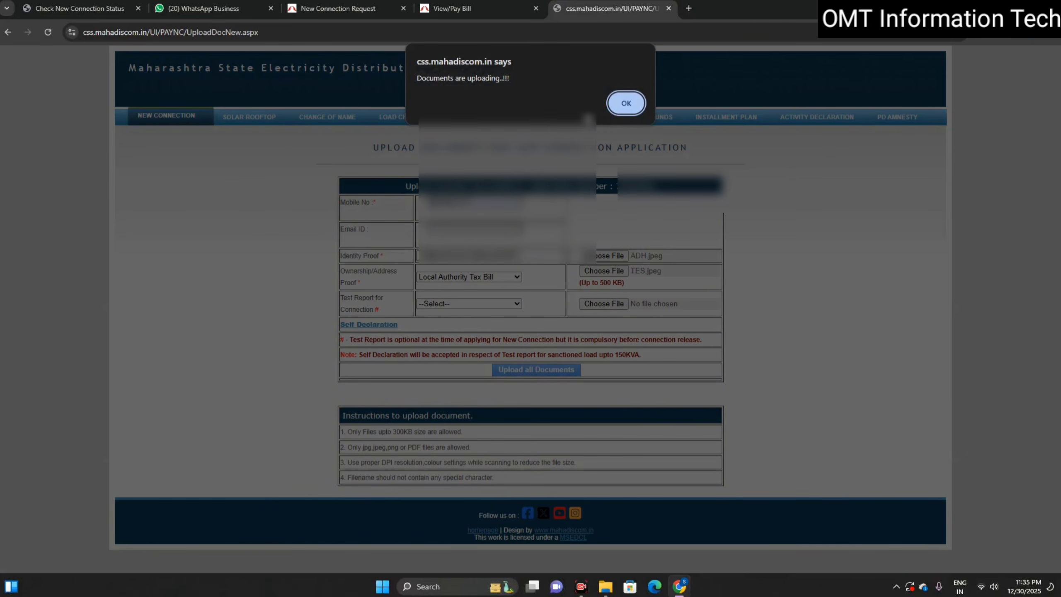
{"action": "left_click", "coordinate": [636, 103]}
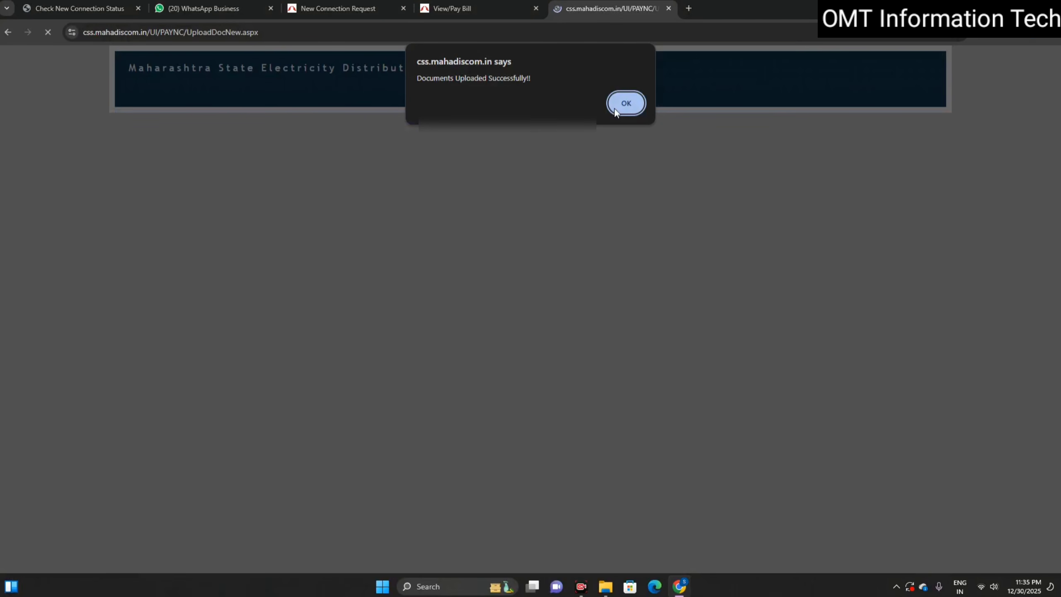
{"action": "left_click", "coordinate": [617, 107]}
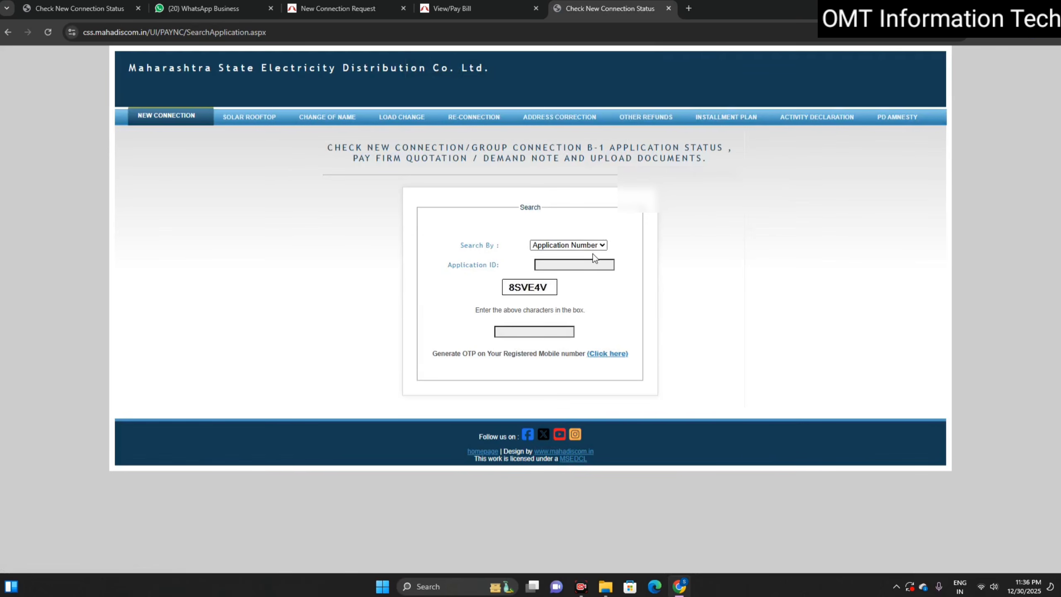
- Enter the captcha, search the application, and proceed to pay its charges
{"action": "left_click", "coordinate": [510, 332]}
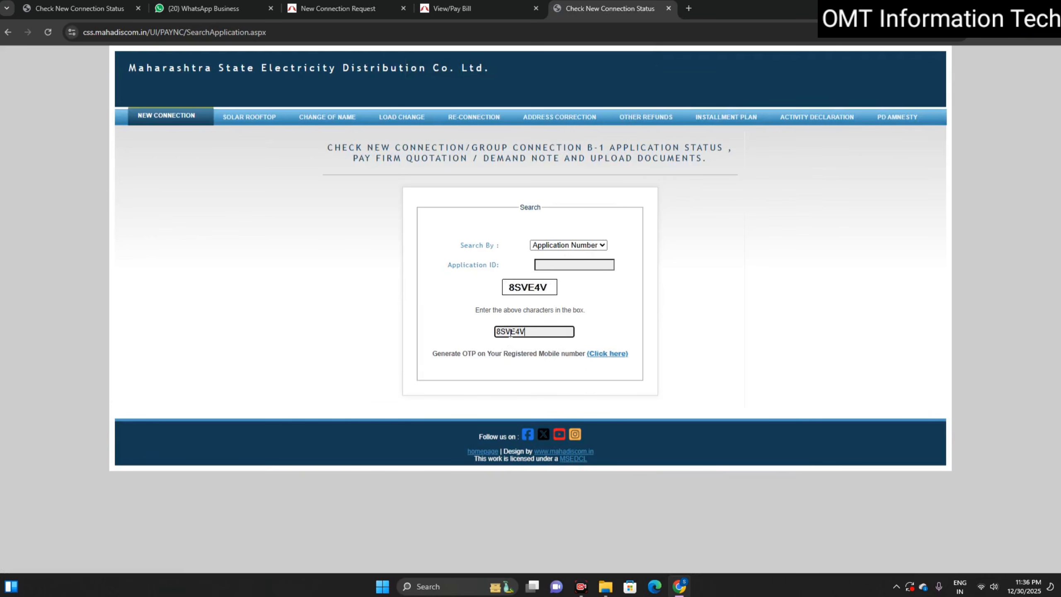
{"action": "left_click_drag", "start_coordinate": [453, 261], "coordinate": [515, 262]}
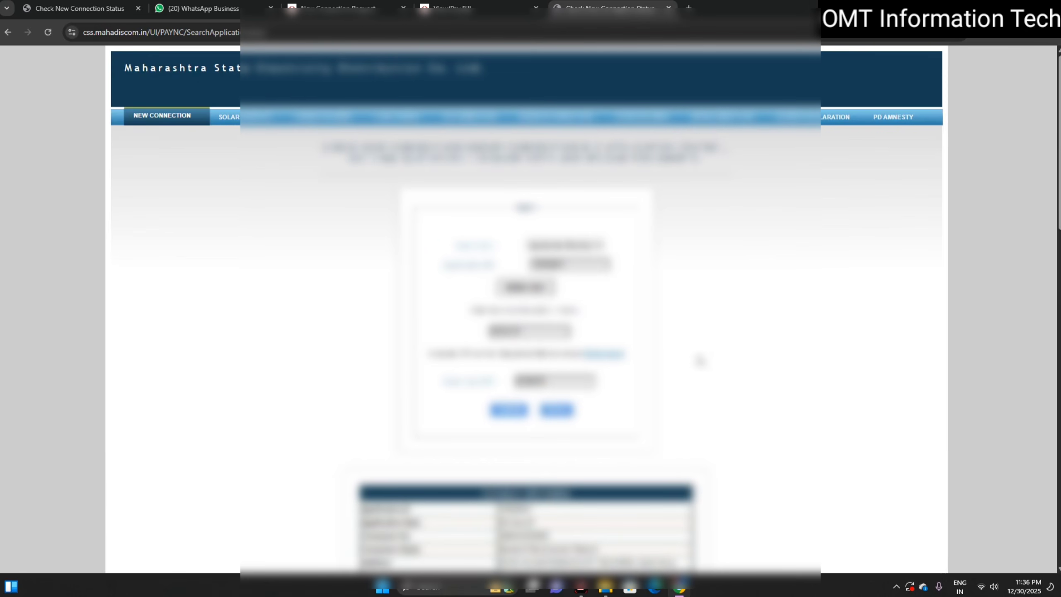
{"action": "scroll", "coordinate": [627, 313], "scroll_direction": "down", "scroll_amount": 1}
{"action": "scroll", "coordinate": [612, 302], "scroll_direction": "down", "scroll_amount": 9}
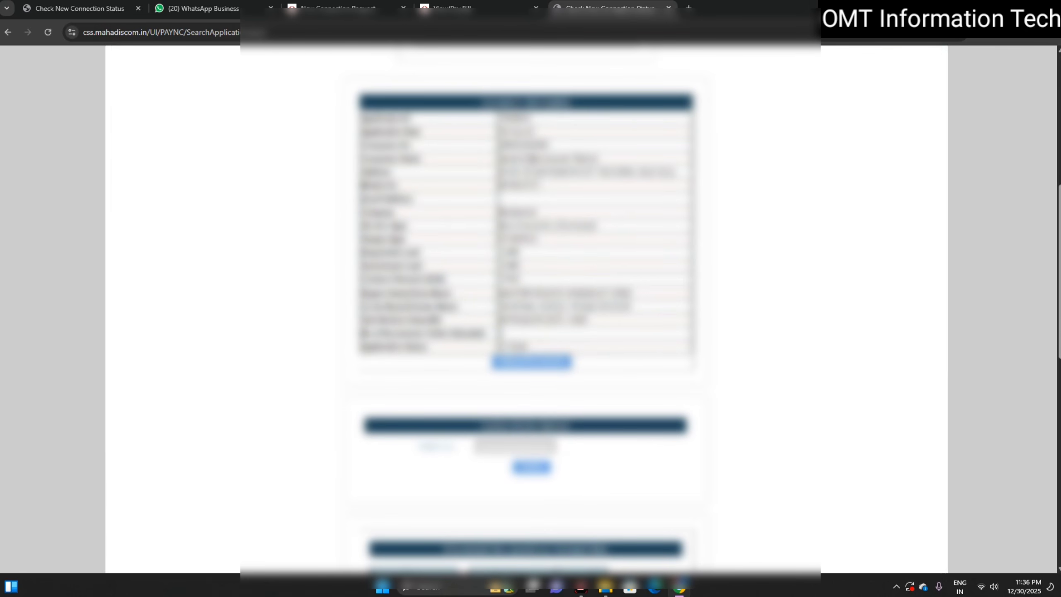
{"action": "scroll", "coordinate": [529, 310], "scroll_direction": "down", "scroll_amount": 8}
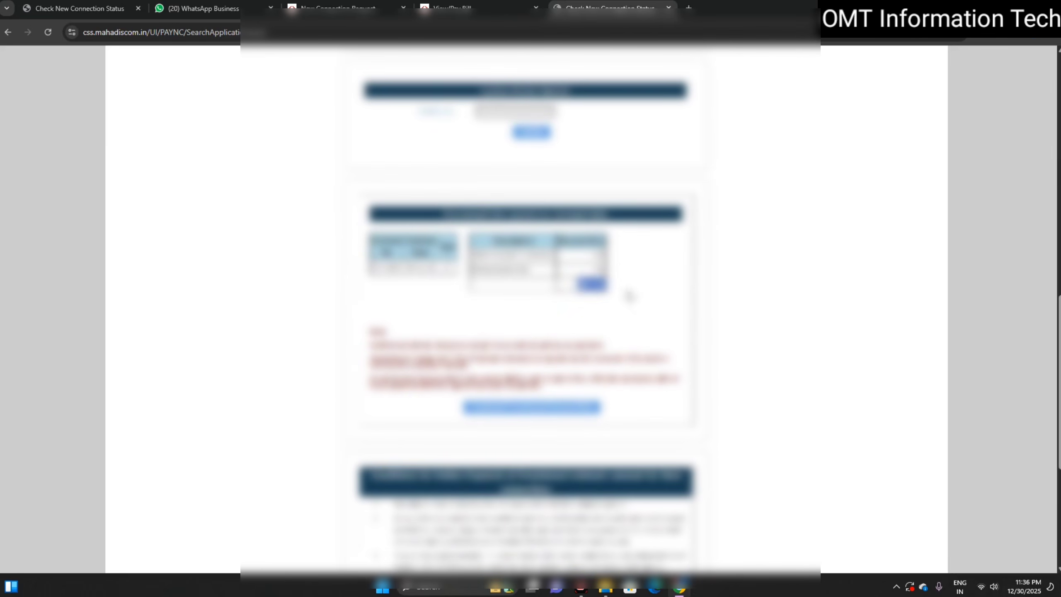
{"action": "scroll", "coordinate": [606, 284], "scroll_direction": "down", "scroll_amount": 4}
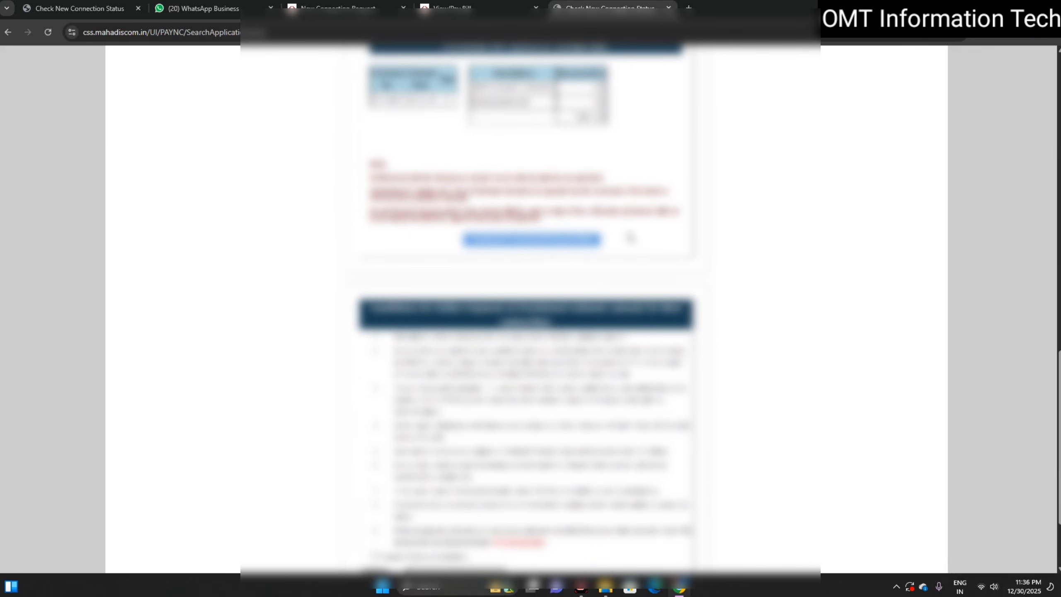
{"action": "scroll", "coordinate": [629, 236], "scroll_direction": "down", "scroll_amount": 3}
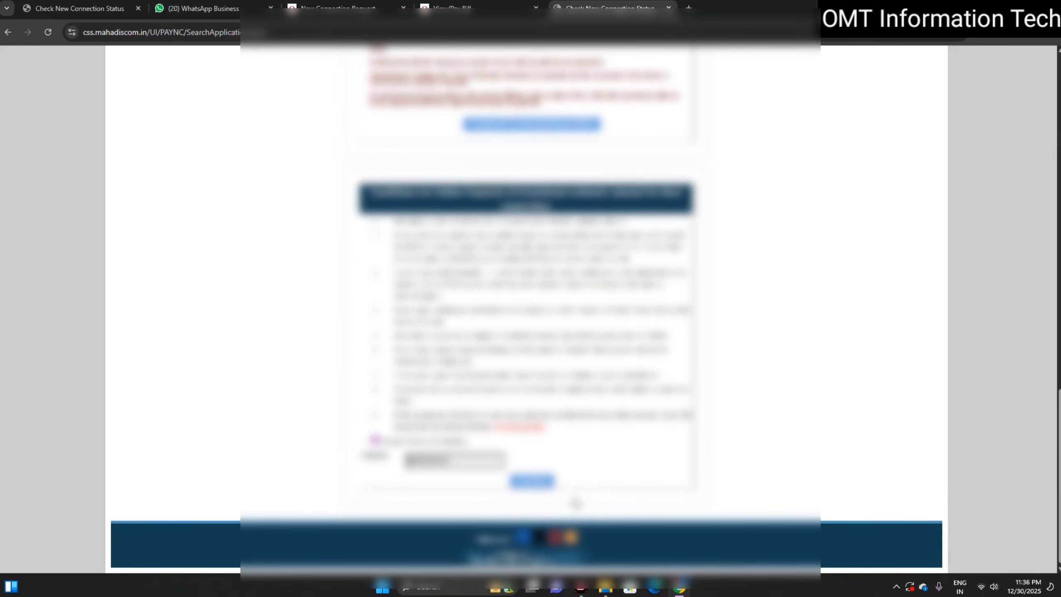
{"action": "left_click", "coordinate": [549, 479]}
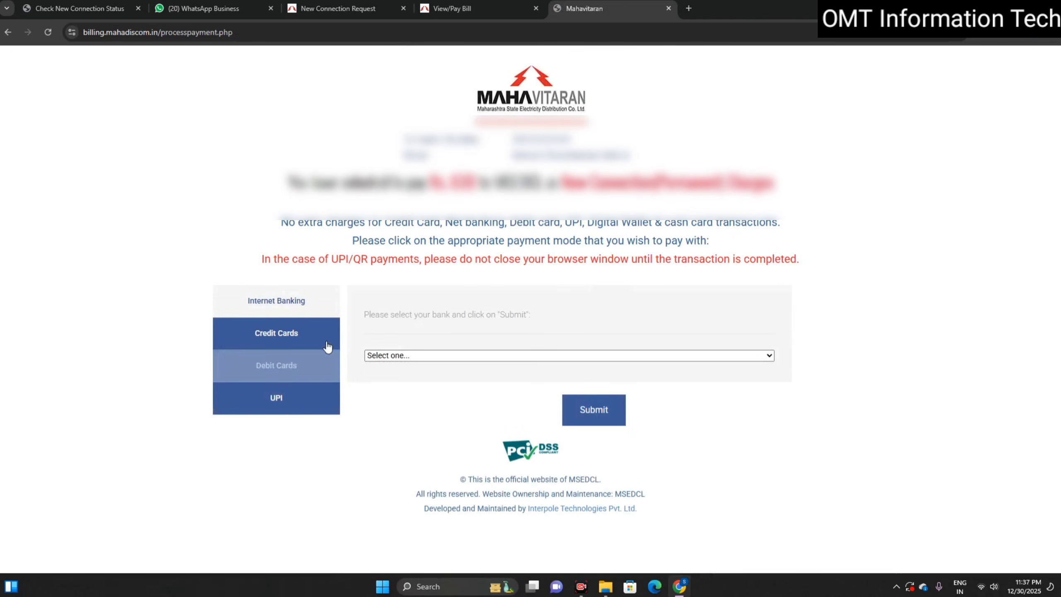
- Highlight the amount due and payment details to review them
{"action": "left_click_drag", "start_coordinate": [520, 183], "coordinate": [339, 183]}
{"action": "left_click_drag", "start_coordinate": [568, 189], "coordinate": [749, 193]}
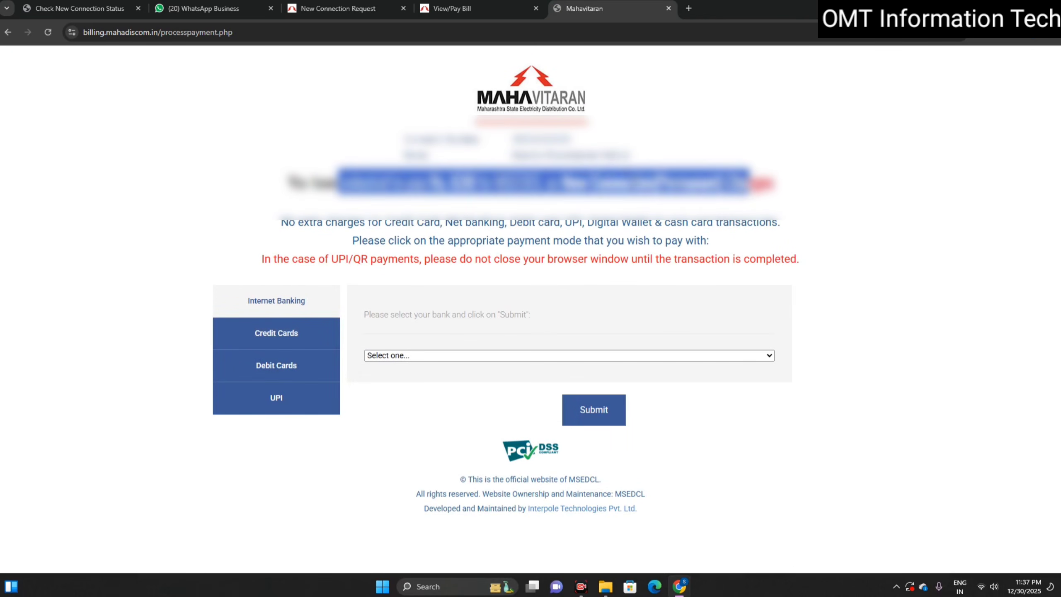
{"action": "left_click", "coordinate": [607, 171]}
{"action": "left_click_drag", "start_coordinate": [403, 140], "coordinate": [658, 152]}
{"action": "left_click", "coordinate": [605, 157]}
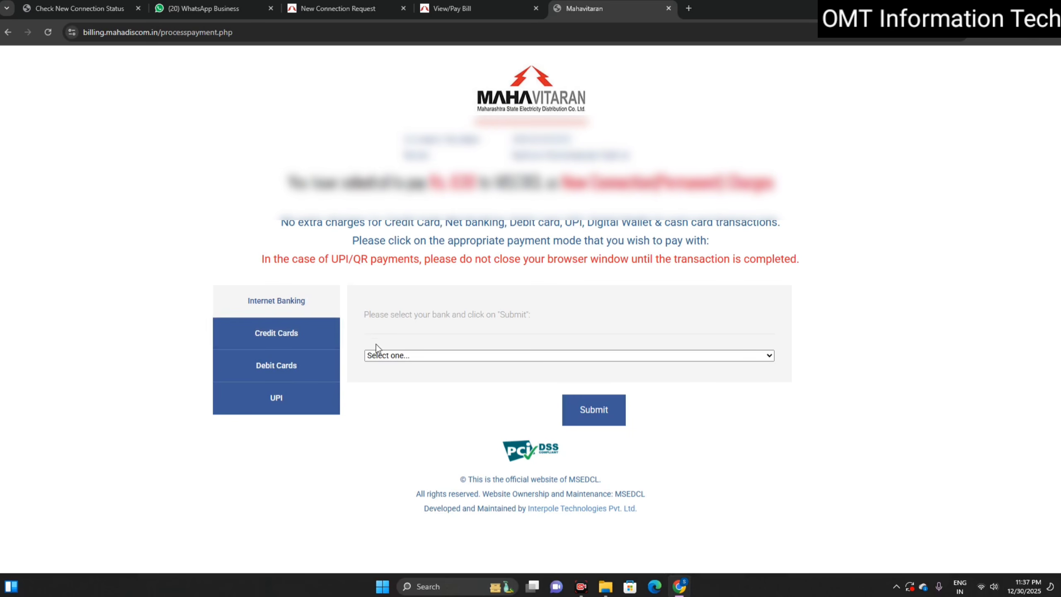
- Choose UPI QR payment through the SBIePay gateway and submit
{"action": "left_click", "coordinate": [295, 387]}
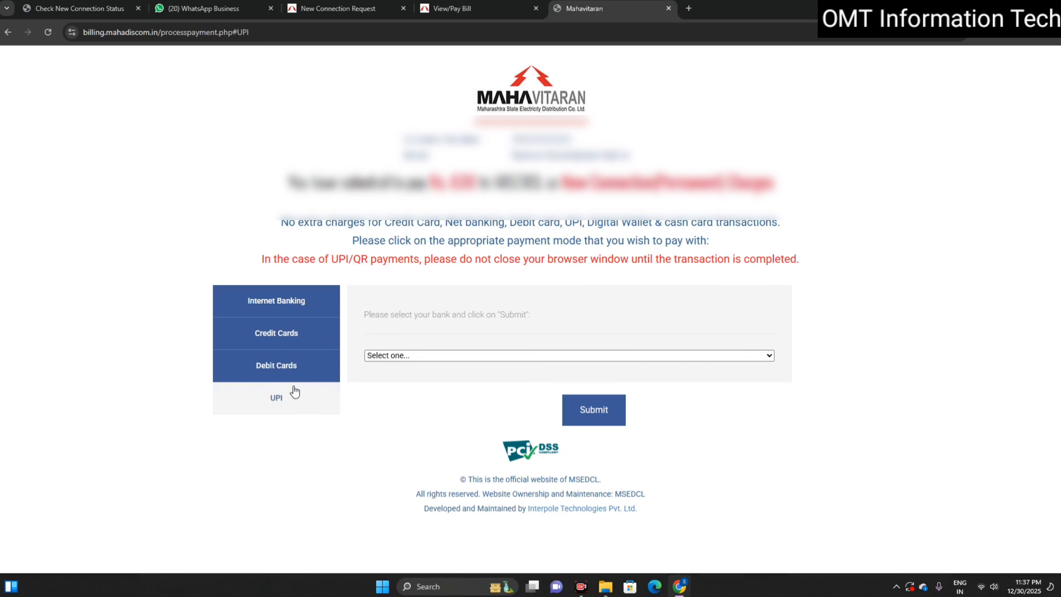
{"action": "left_click", "coordinate": [399, 359]}
{"action": "left_click", "coordinate": [400, 395]}
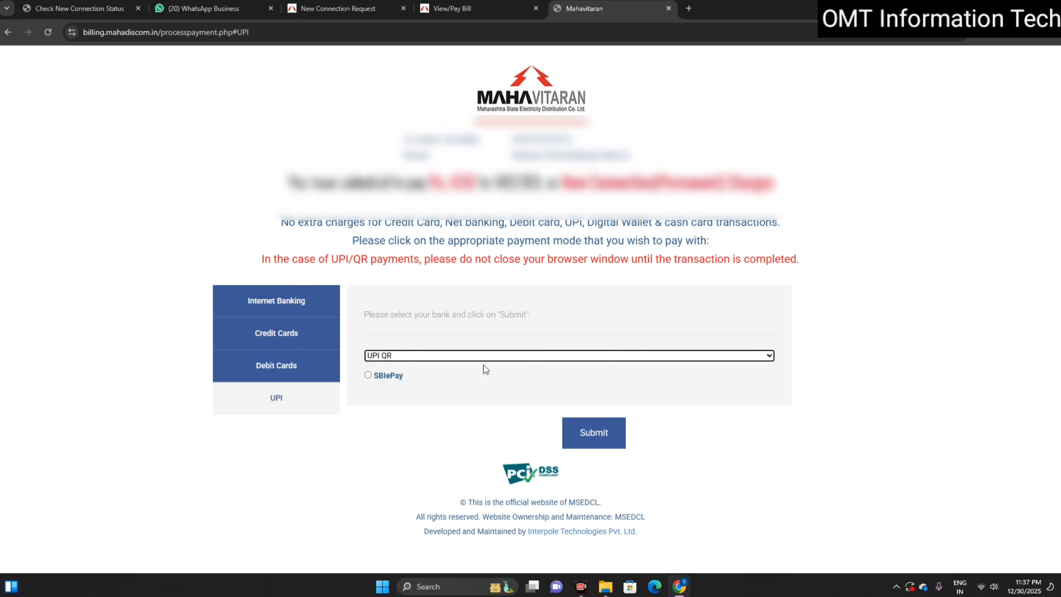
{"action": "left_click", "coordinate": [393, 376]}
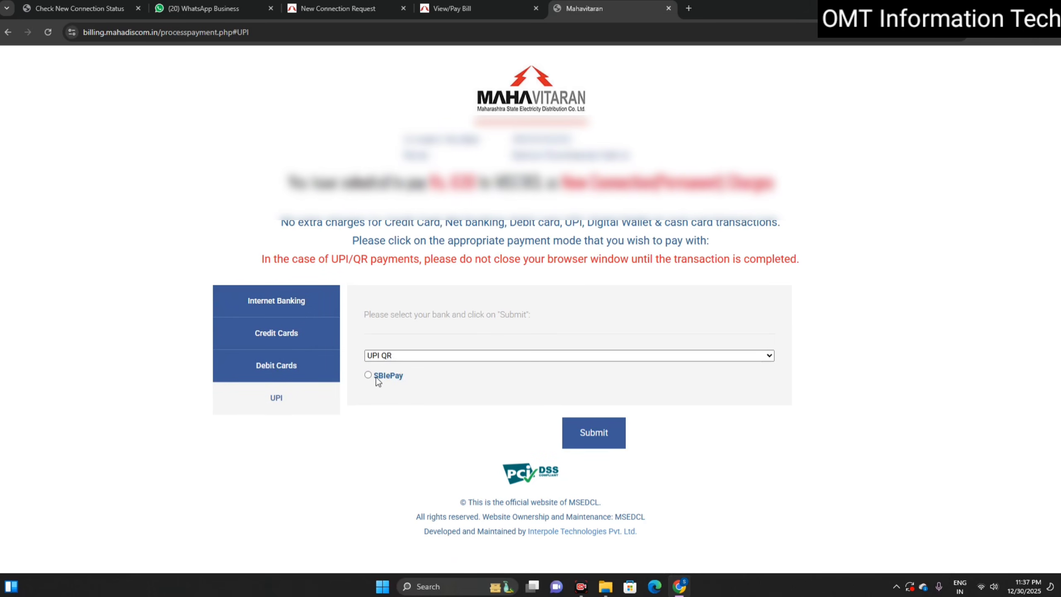
{"action": "left_click", "coordinate": [612, 442]}
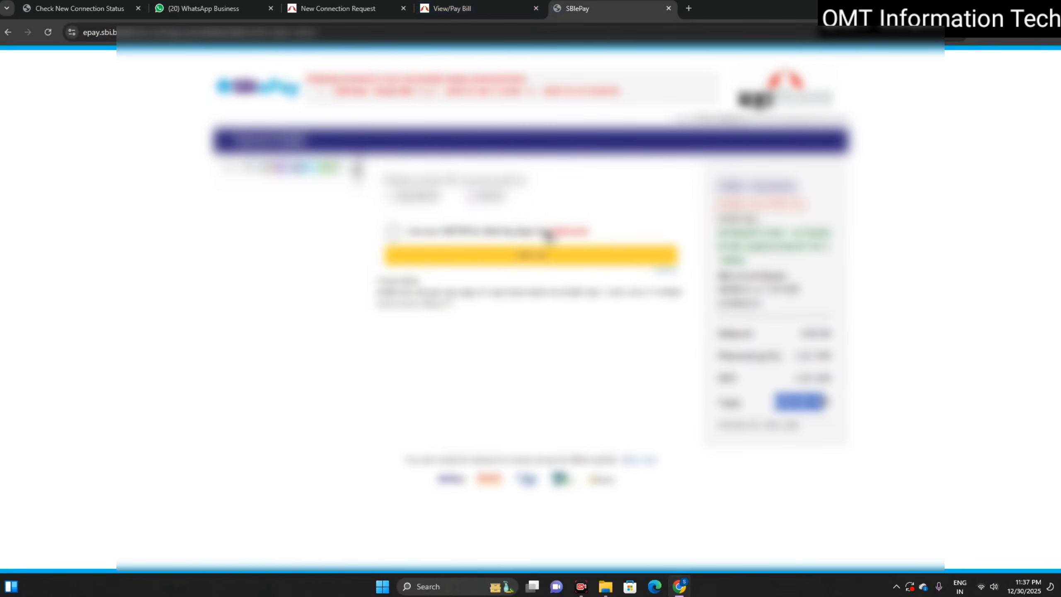
- Generate the SBIePay UPI QR code, then switch tabs back to Check New Connection Status
{"action": "left_click", "coordinate": [539, 255]}
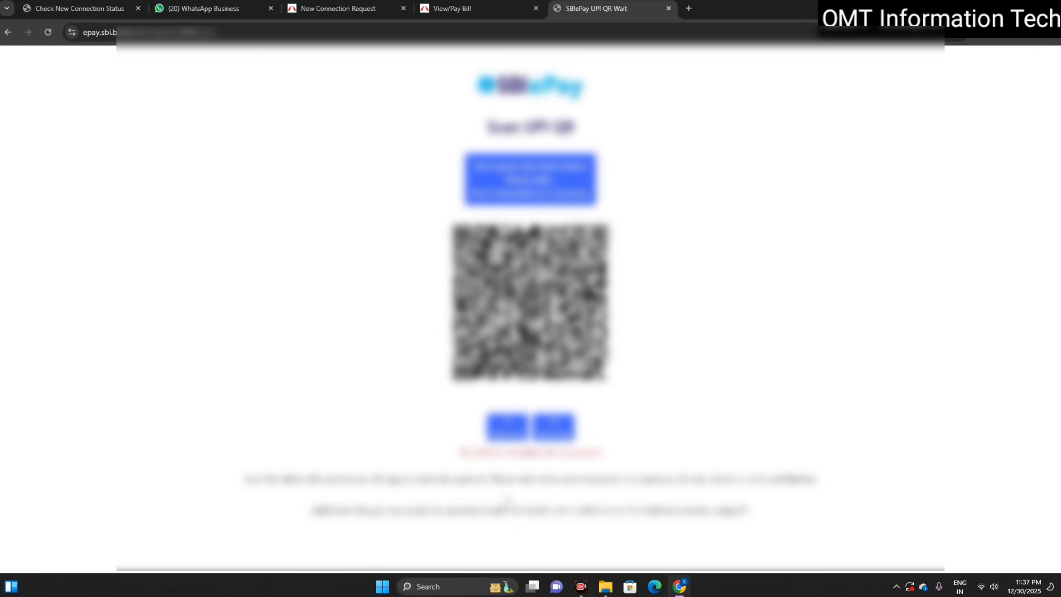
{"action": "left_click", "coordinate": [466, 5]}
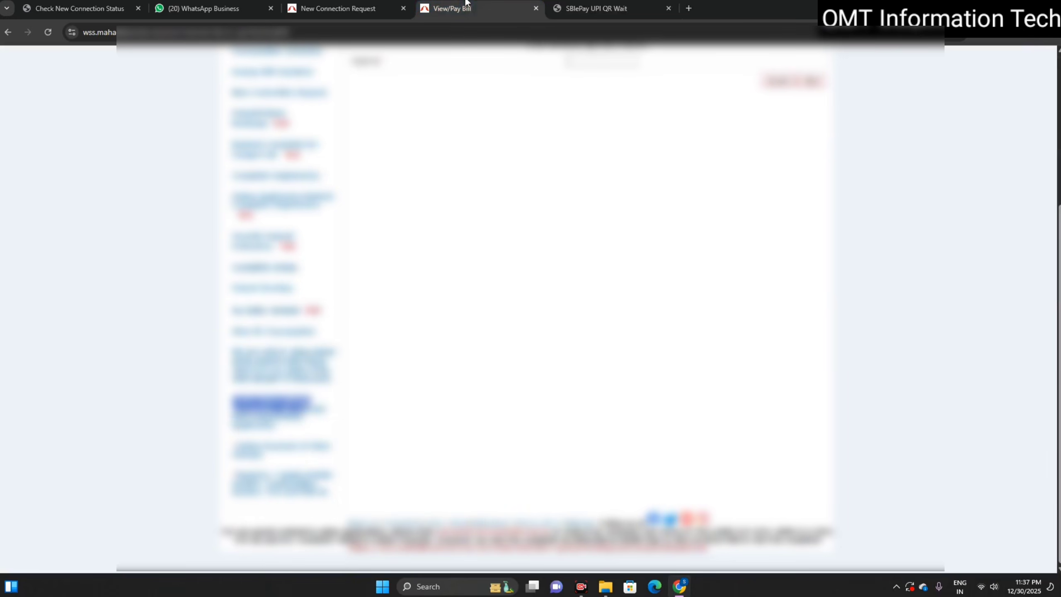
{"action": "left_click", "coordinate": [387, 6]}
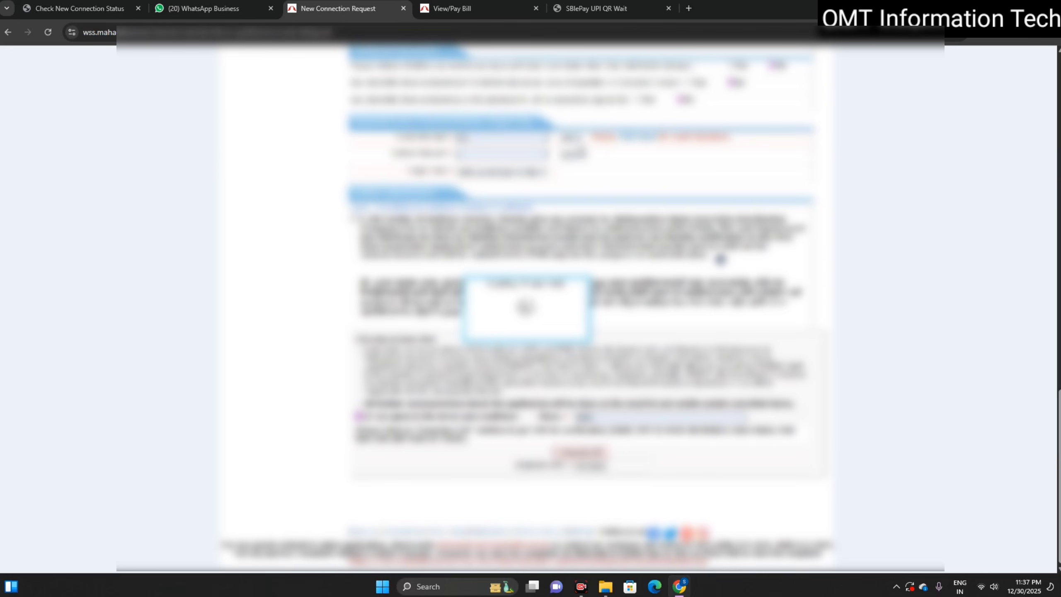
{"action": "left_click", "coordinate": [595, 8]}
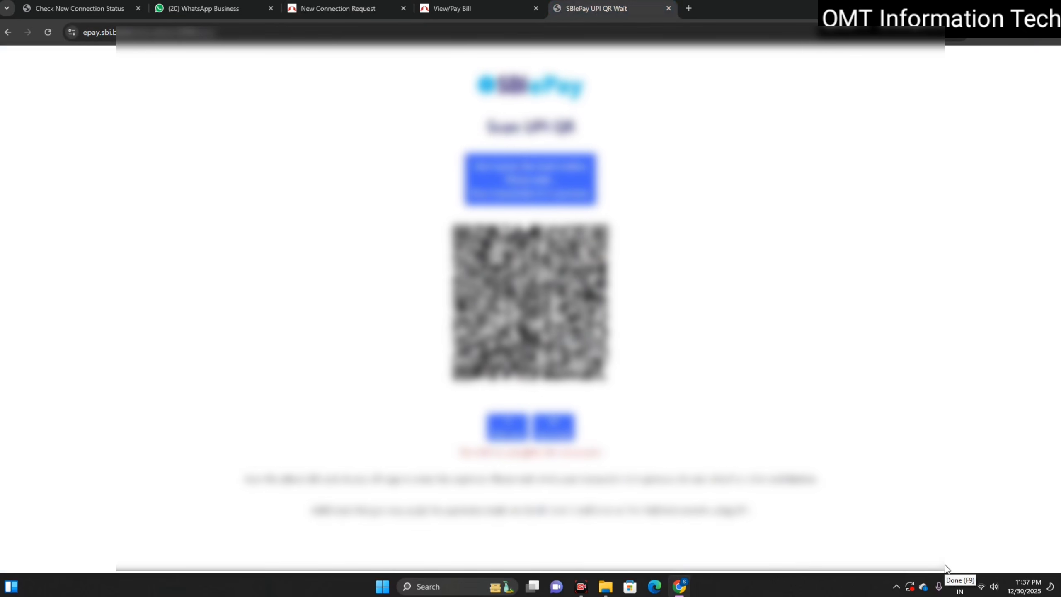
{"action": "left_click", "coordinate": [81, 4]}
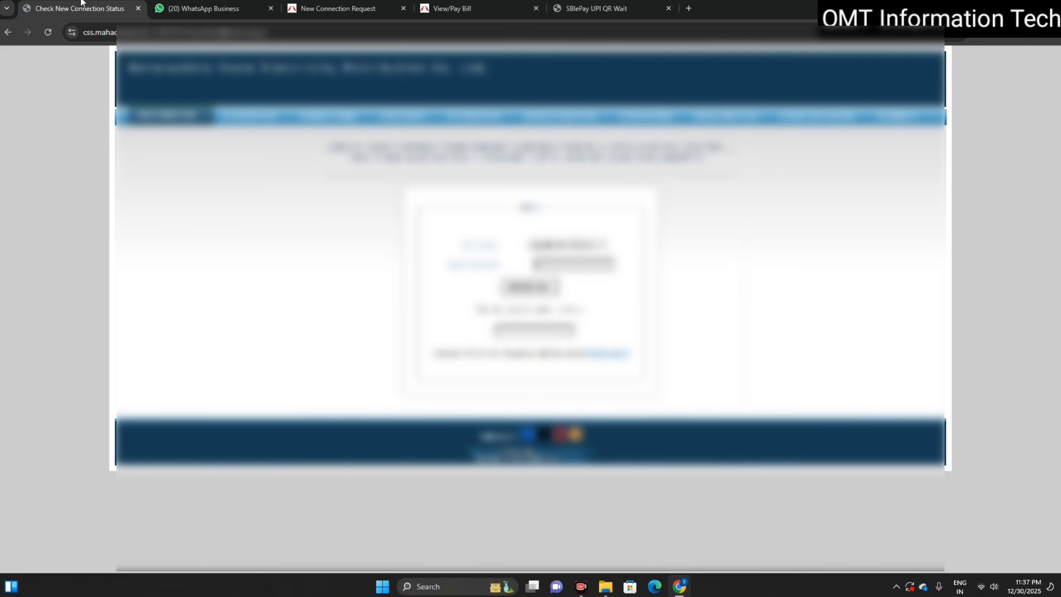